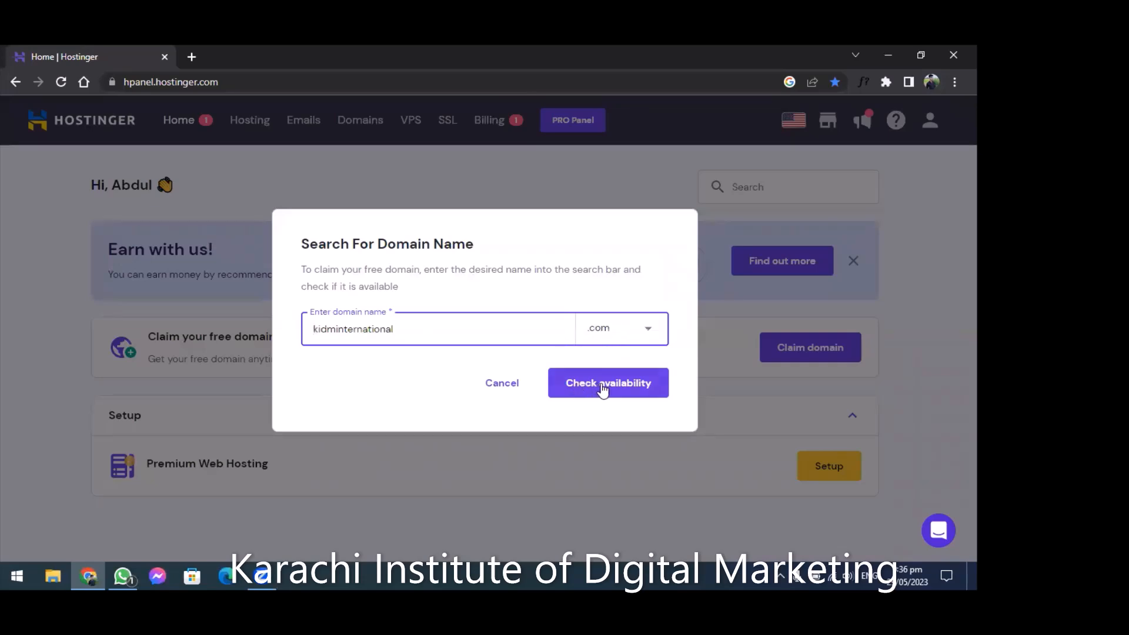
Confirm kidminternational.com is available at $0.00 for the first year (normally $14.99) and claim it
click(582, 384)
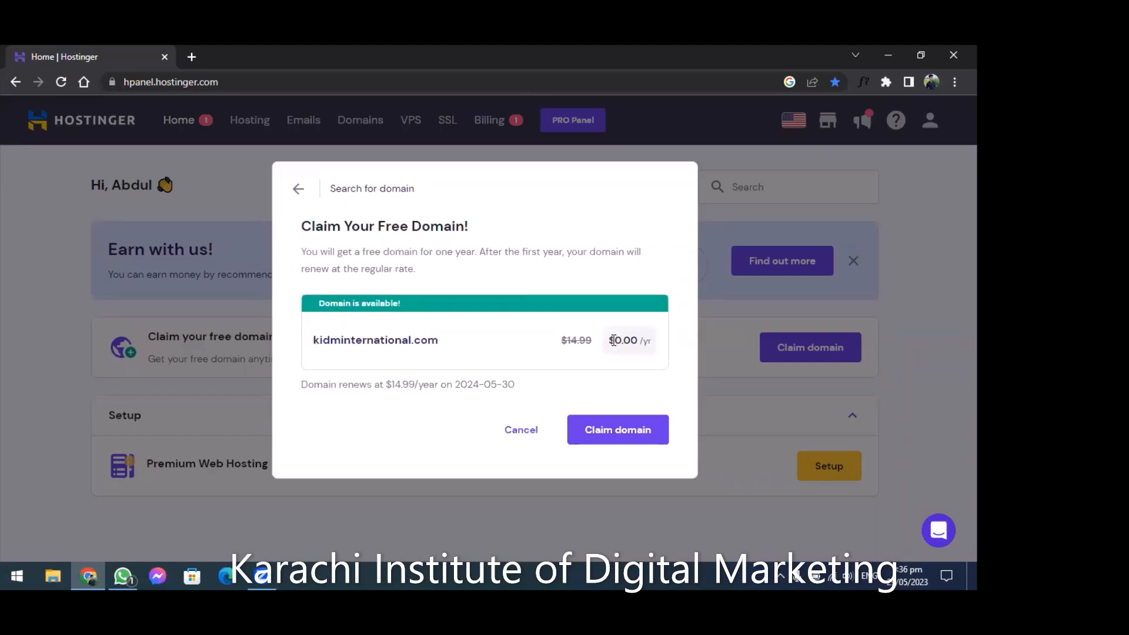
drag(608, 340, 658, 351)
click(658, 351)
drag(562, 339, 600, 342)
click(575, 347)
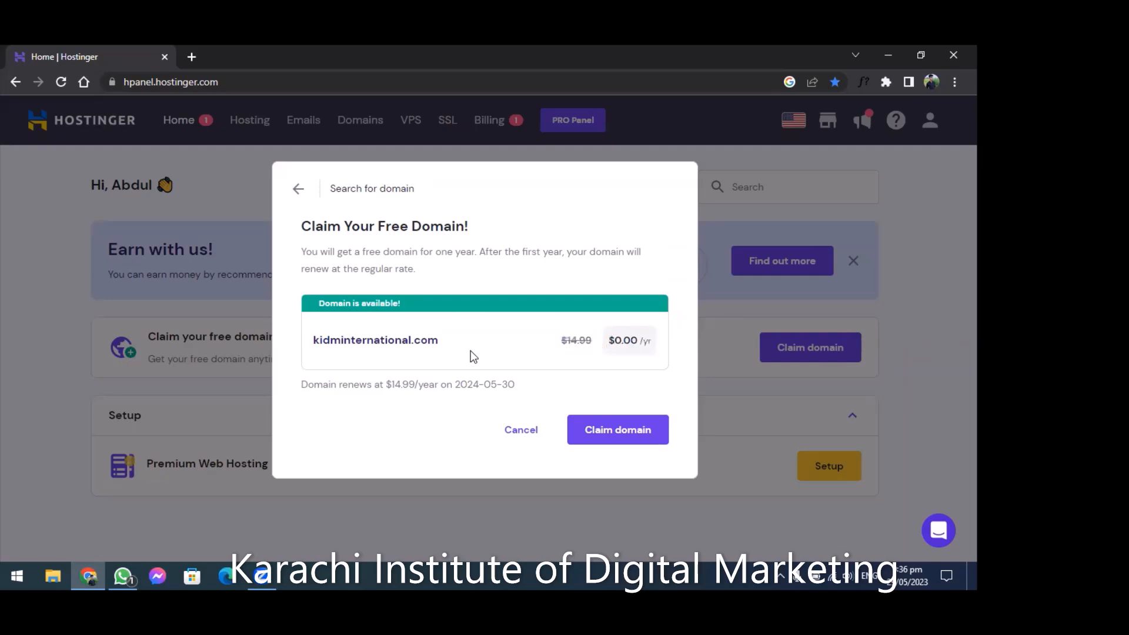
click(618, 438)
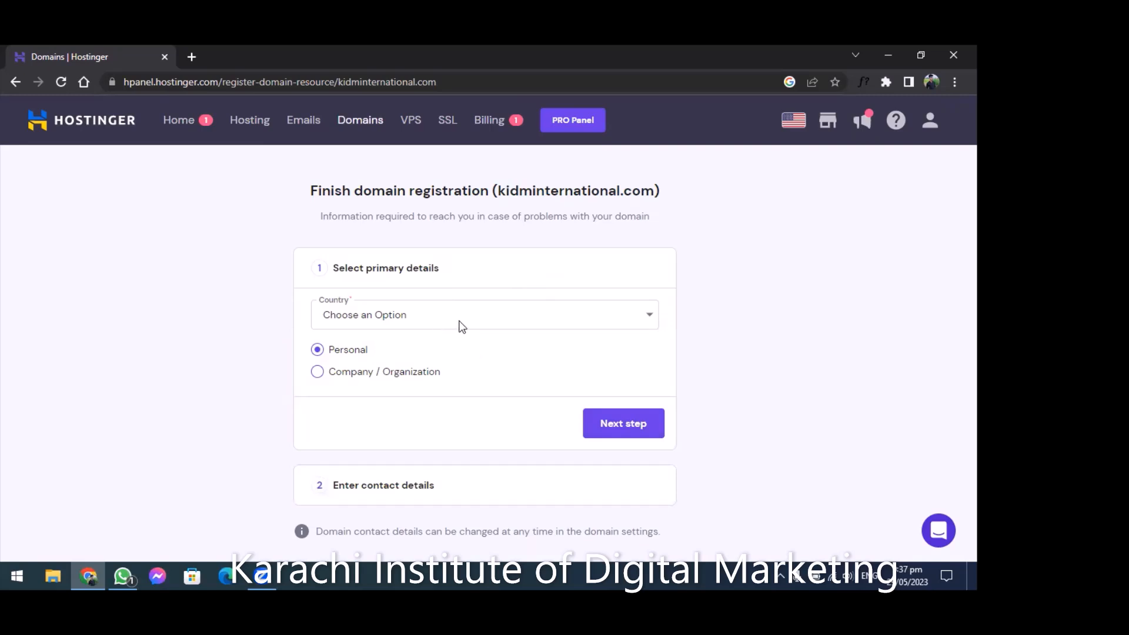
Choose Pakistan as the registrant country and continue to the contact details
click(436, 317)
text(p)
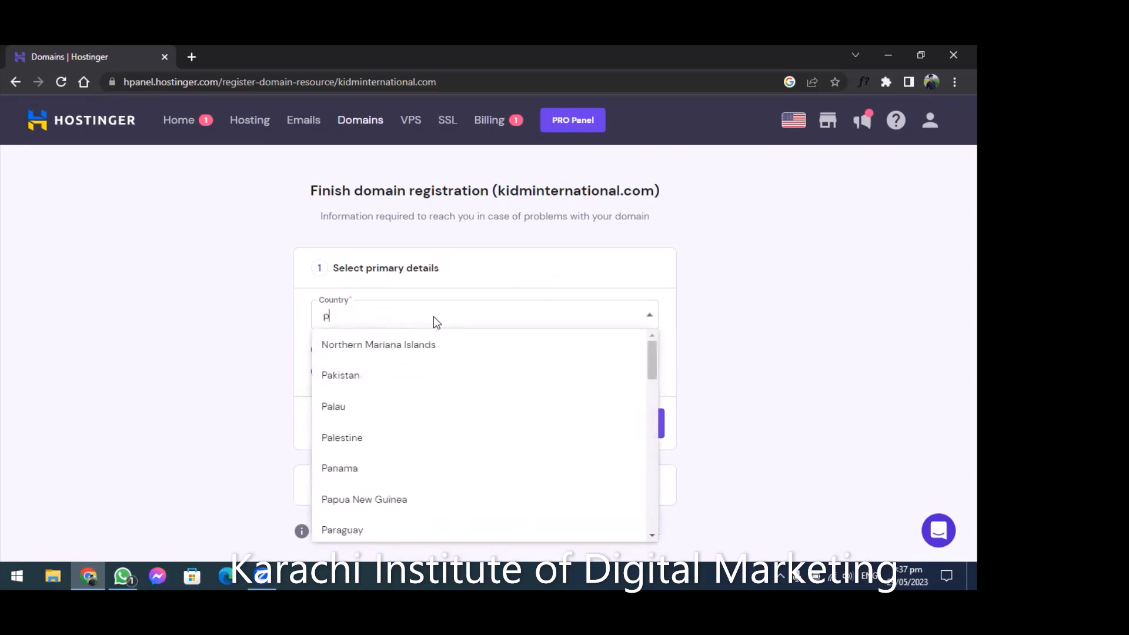
text(ak)
click(373, 340)
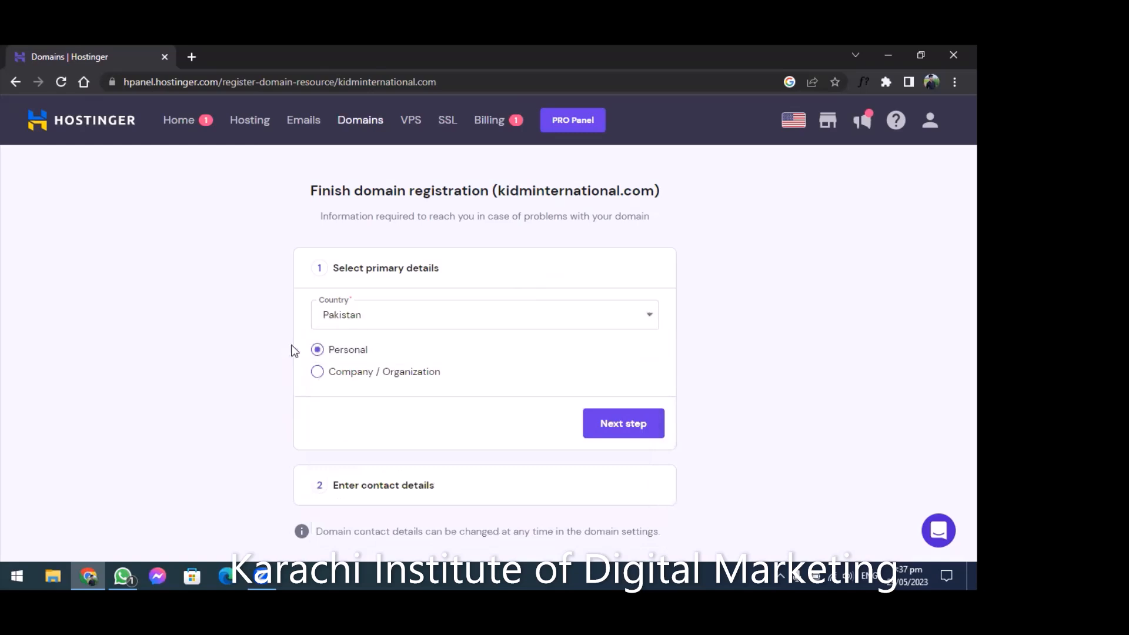
click(620, 427)
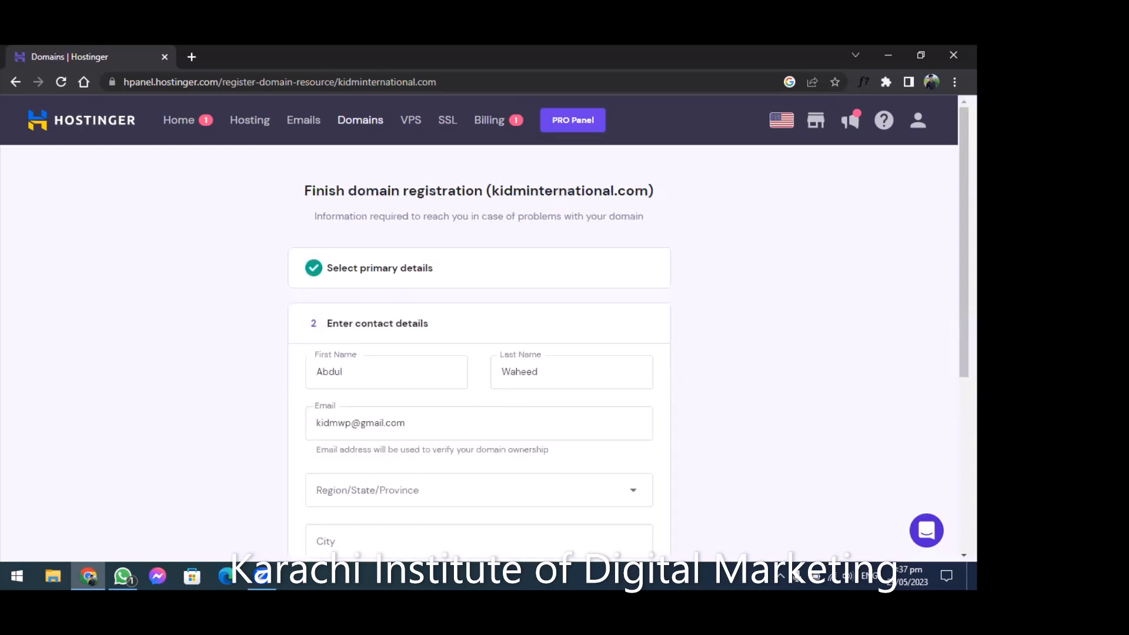
Set the region to Islāmābād and the city to Islamabad
scroll(804, 415, down, 4)
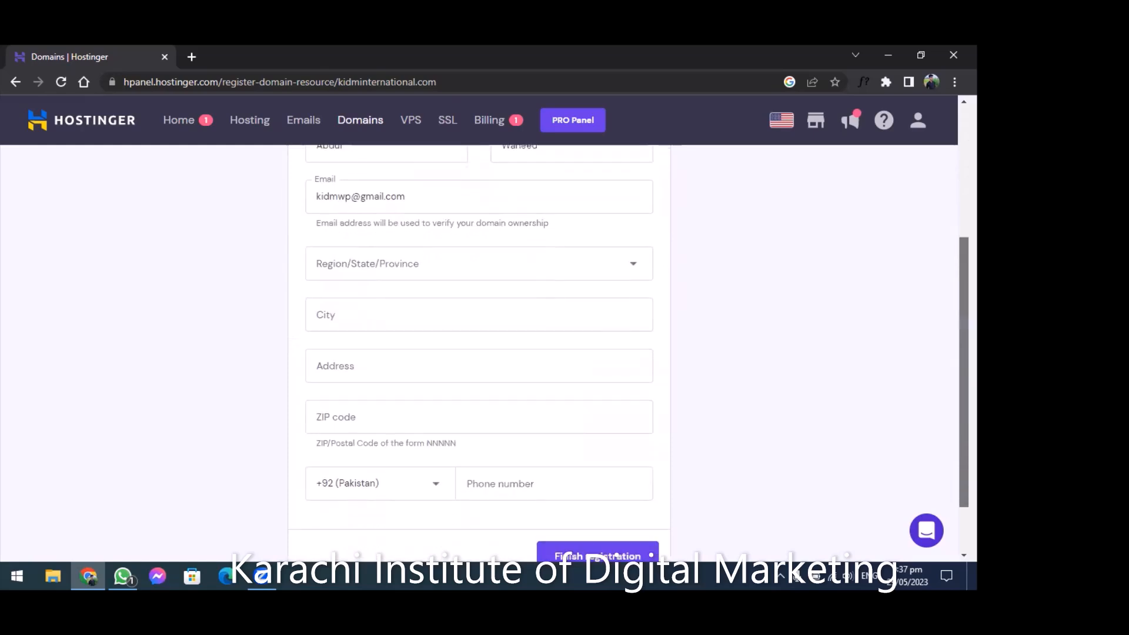
click(605, 271)
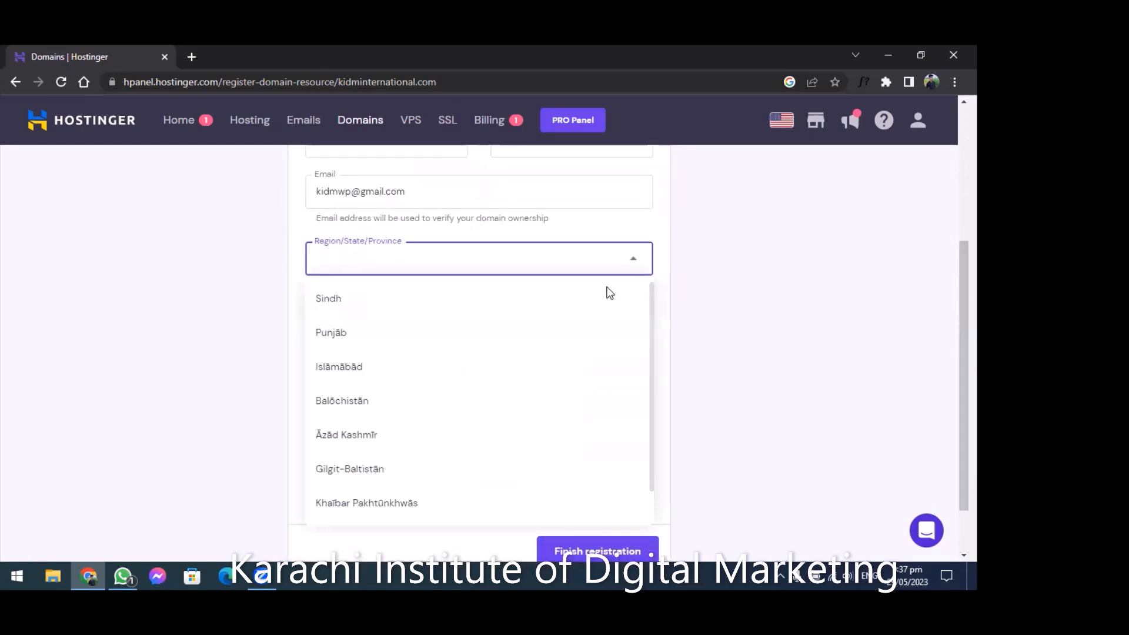
click(351, 305)
click(391, 268)
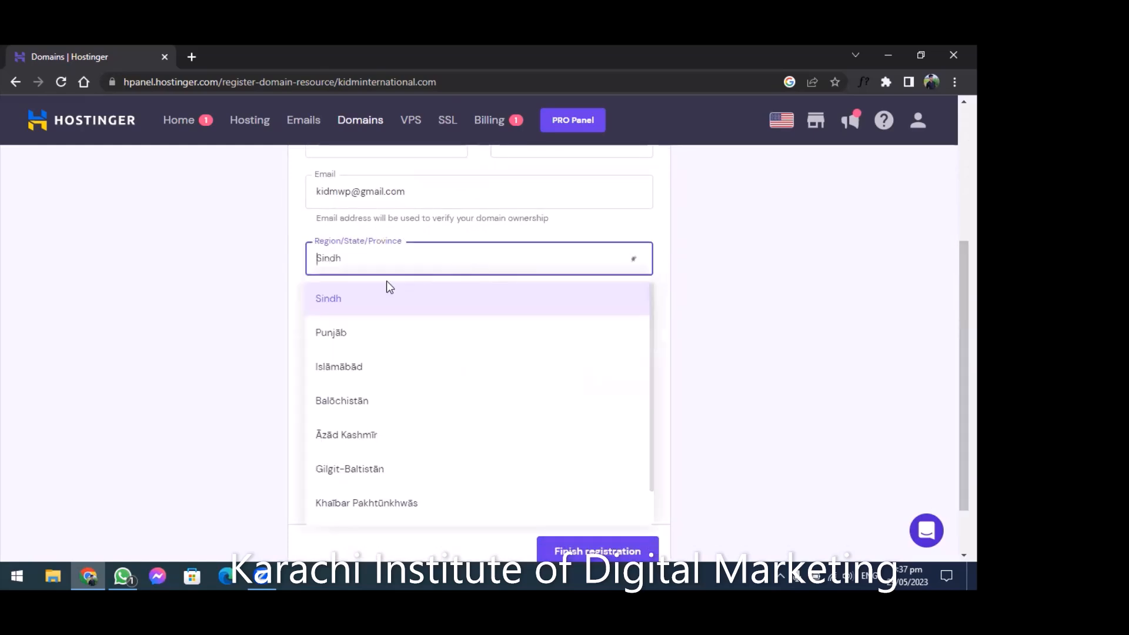
click(346, 334)
click(364, 300)
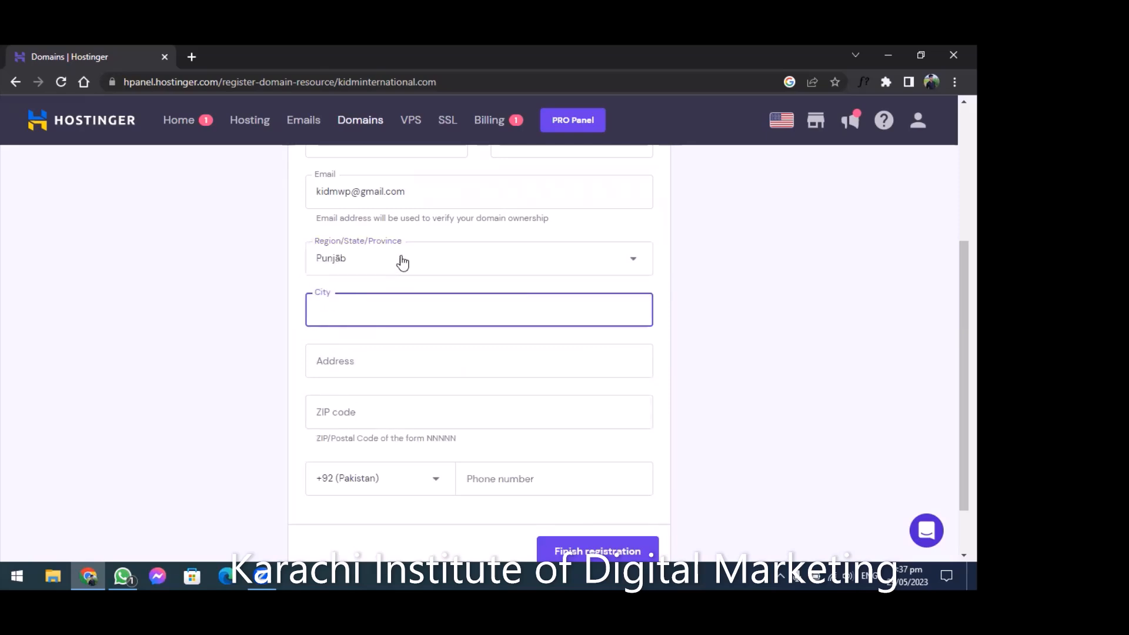
click(400, 266)
click(362, 365)
click(345, 313)
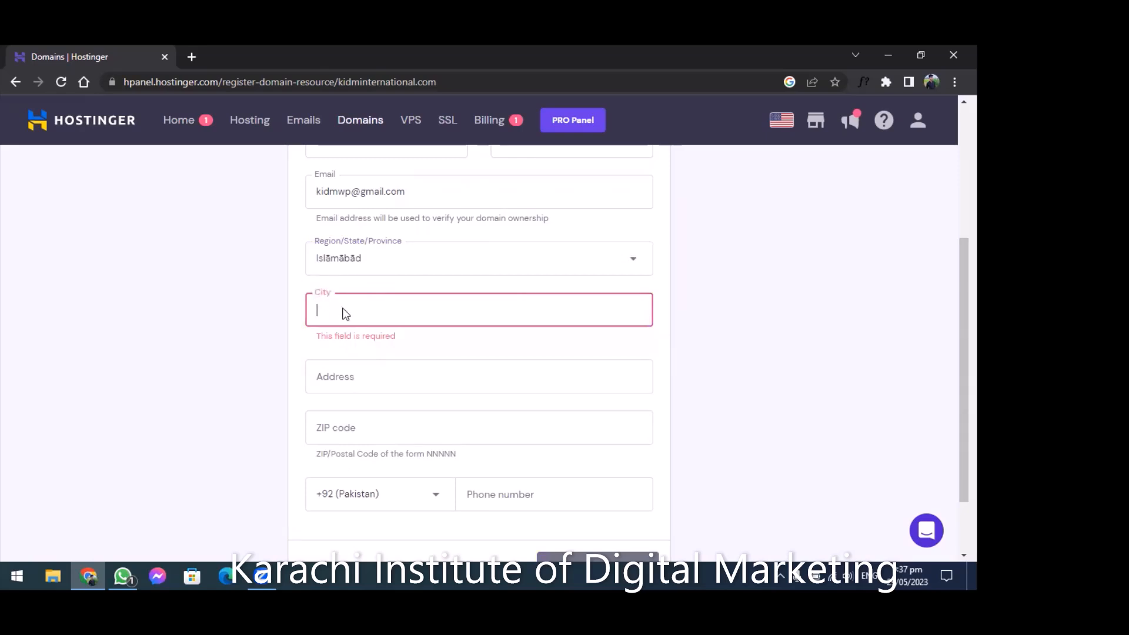
text(Islamabad)
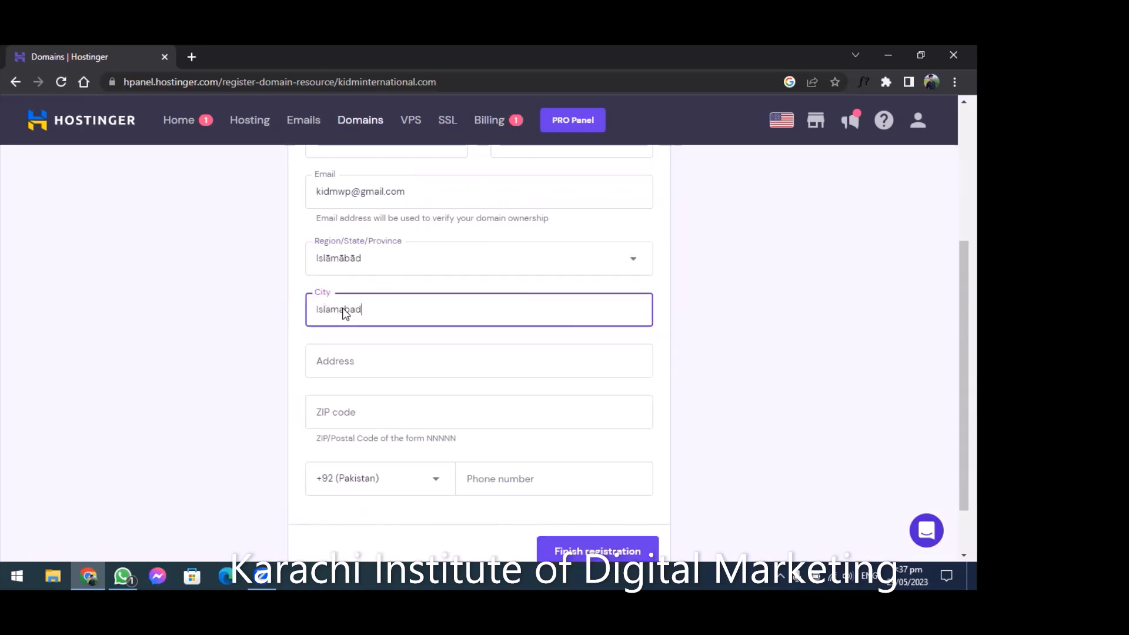
key(Tab)
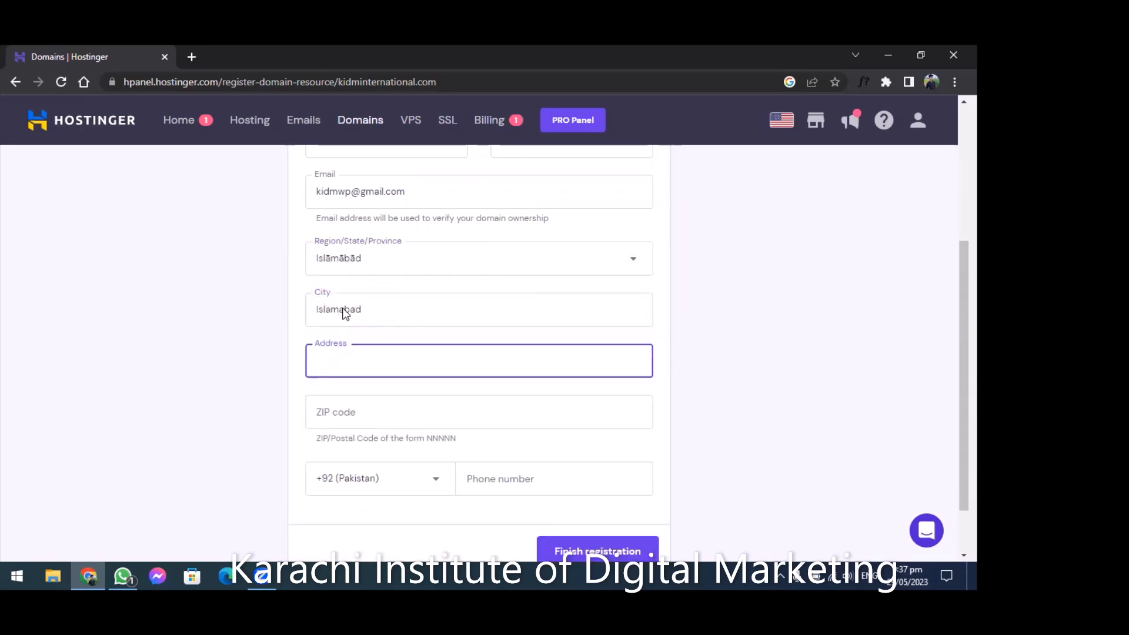
drag(964, 356, 964, 402)
click(466, 277)
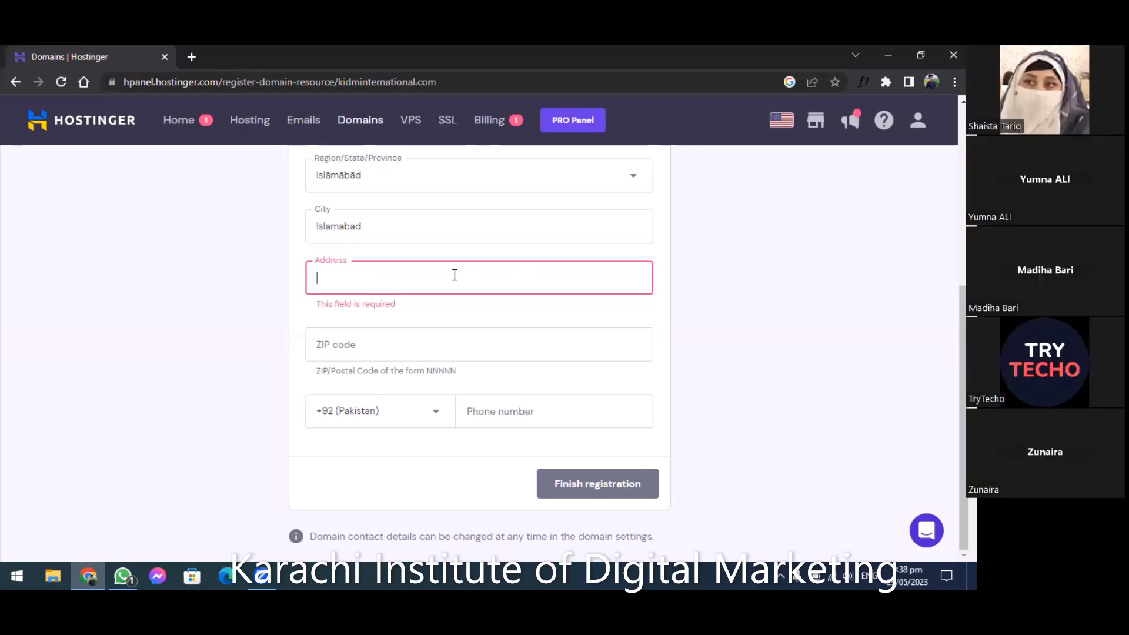
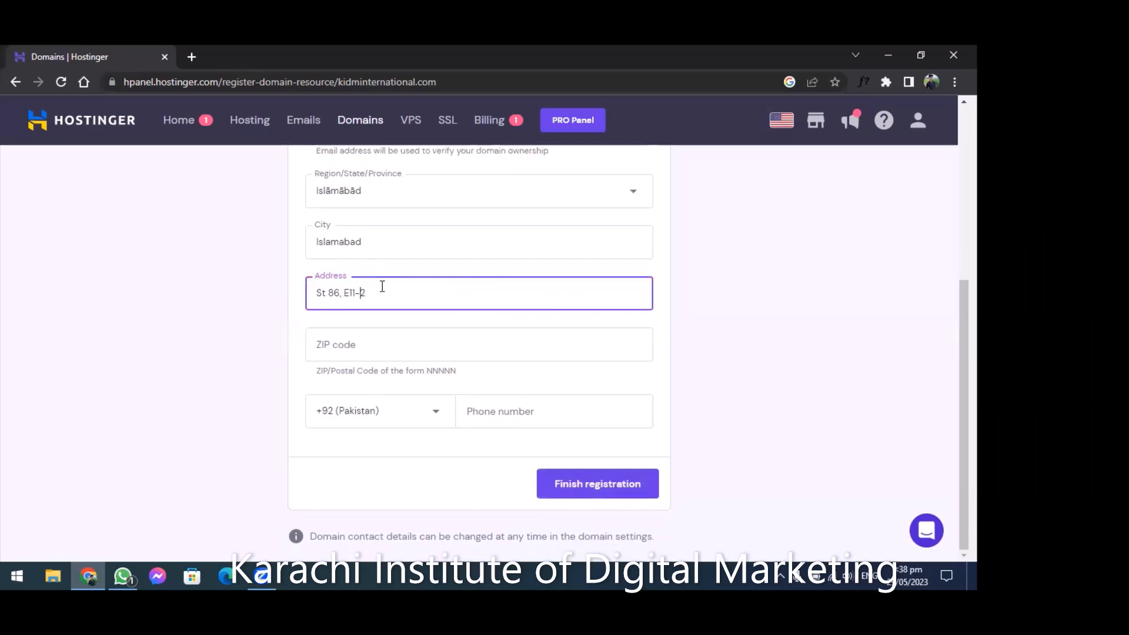
Enter the street address, with its slash replaced by a hyphen, and the ZIP code
click(861, 332)
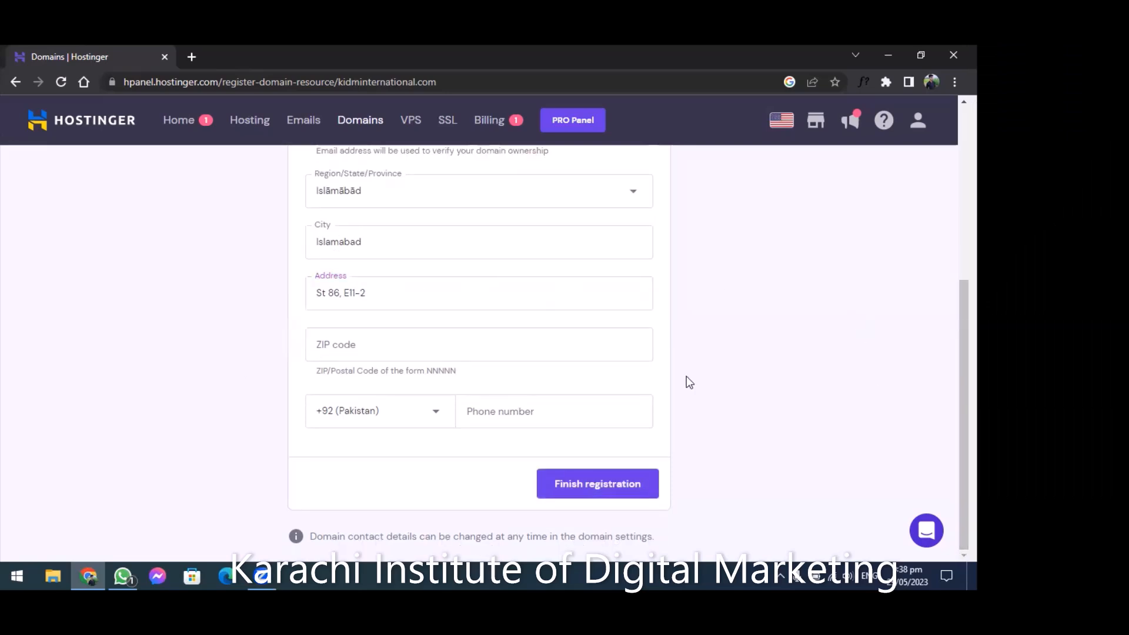
click(365, 347)
text(44000)
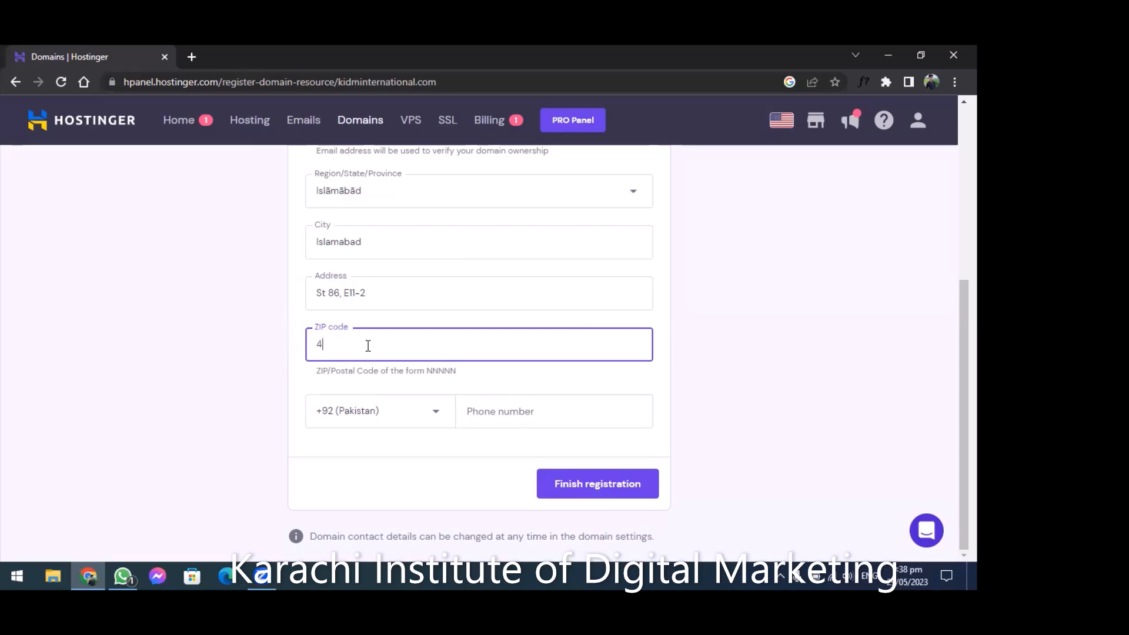
Fill in the contact phone number
click(541, 411)
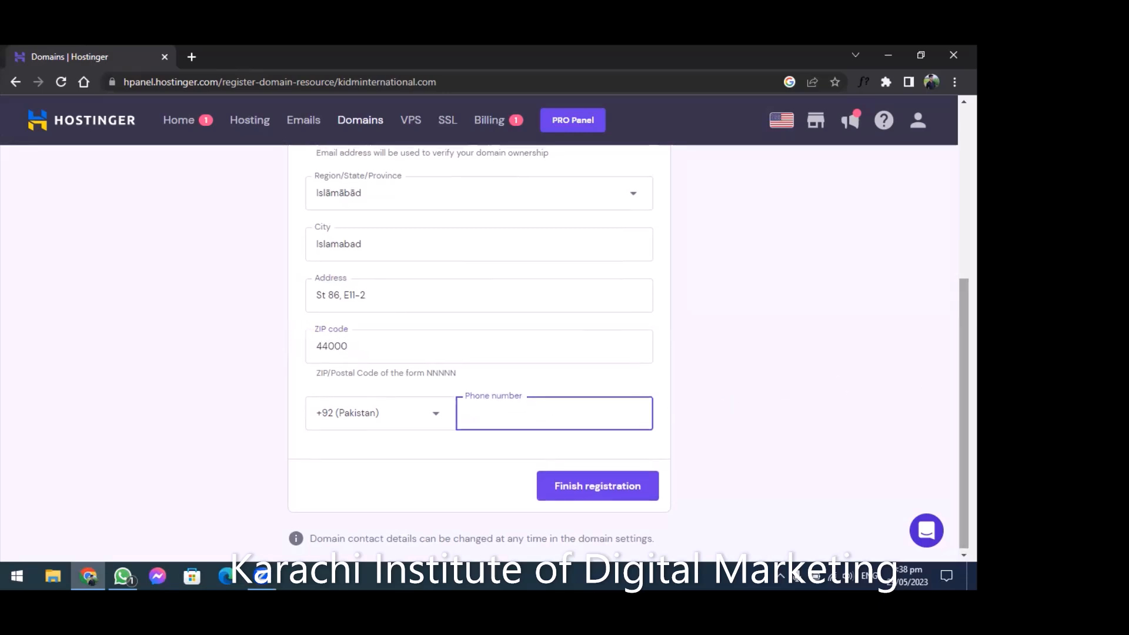
scroll(541, 411, up, 1)
scroll(479, 352, down, 1)
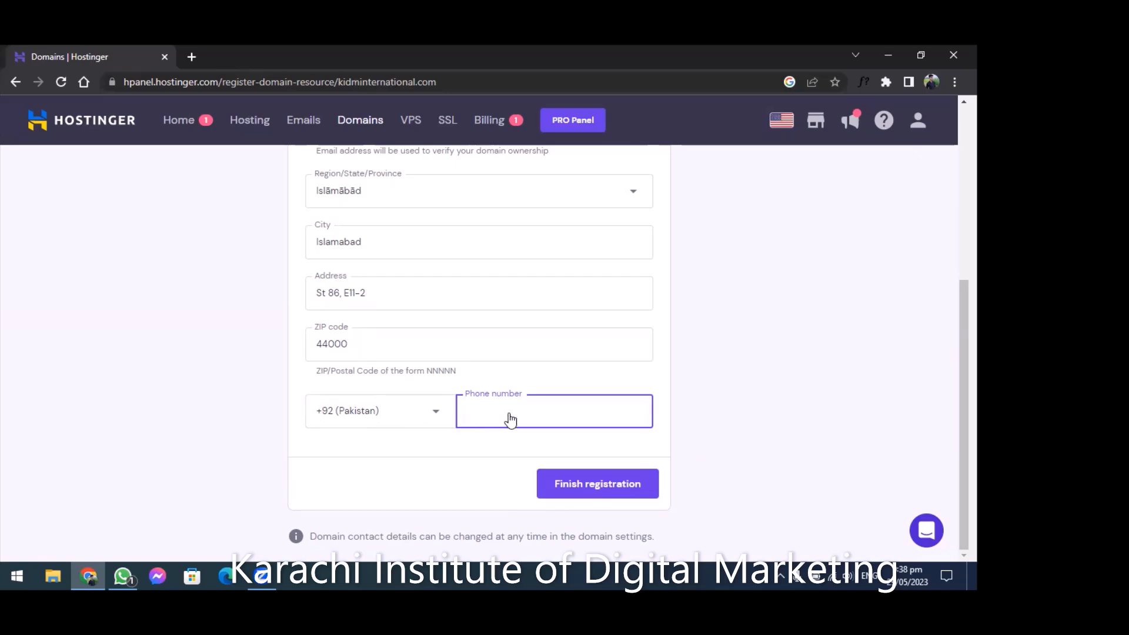
Submit the kidminternational.com registration form with Enter
key(Return)
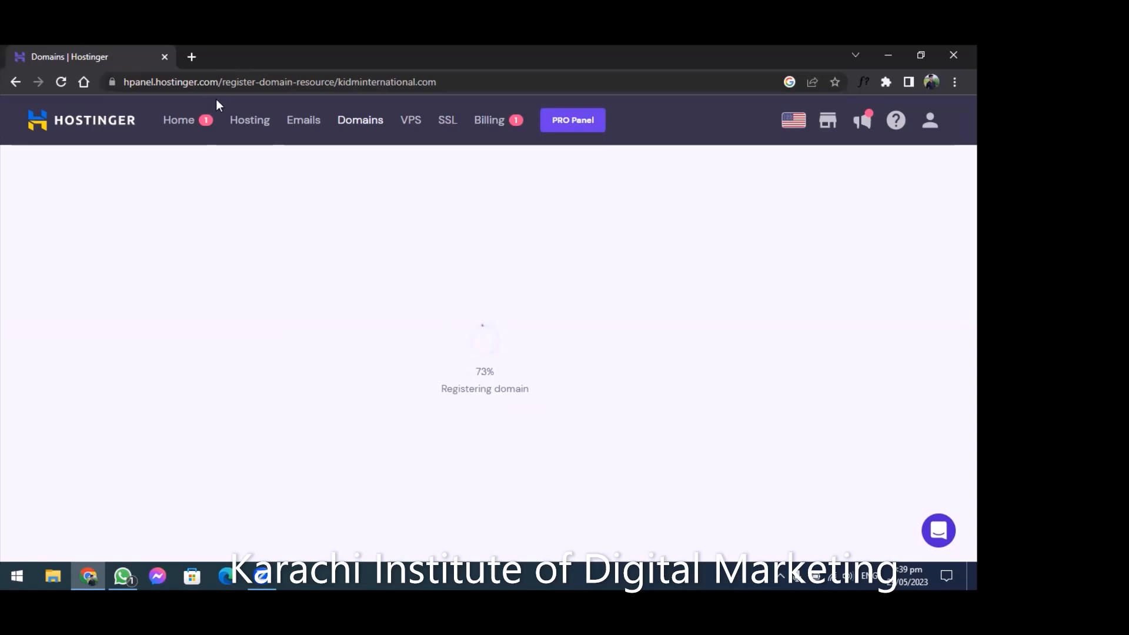
In a new tab, switch Google to the other signed-in account, then return to Hostinger
click(194, 57)
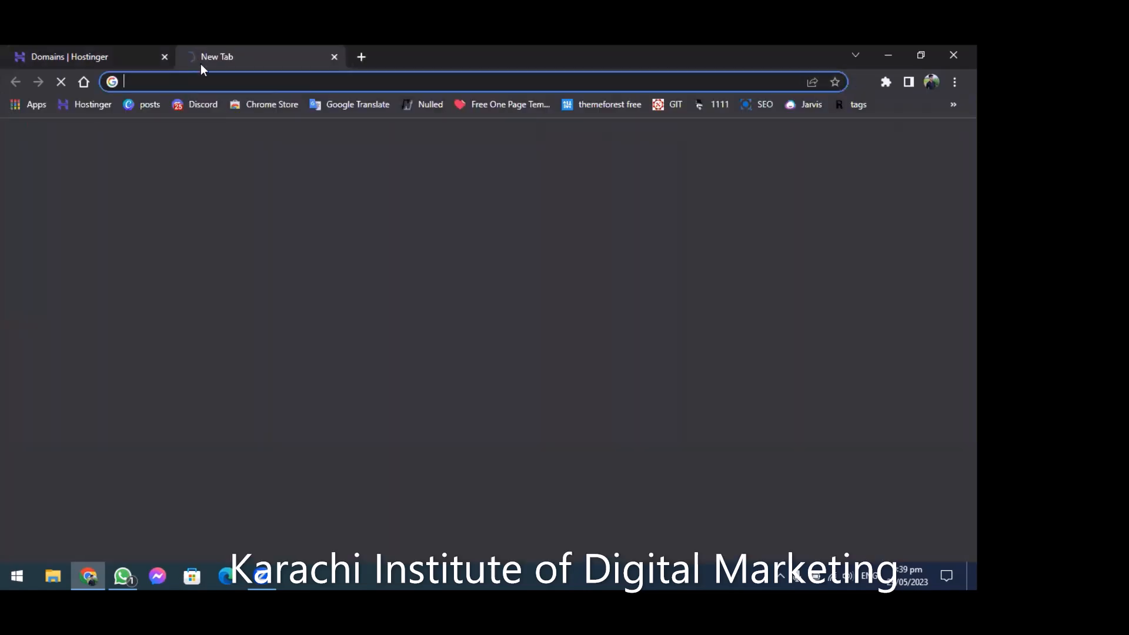
click(945, 140)
scroll(878, 376, down, 1)
scroll(873, 399, up, 1)
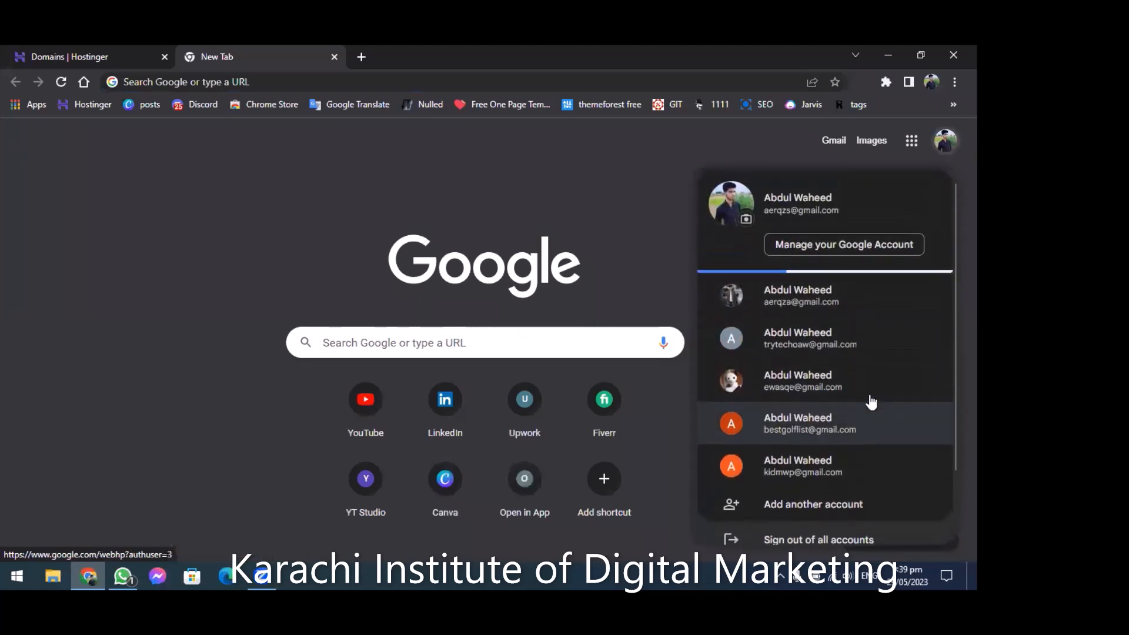
click(839, 460)
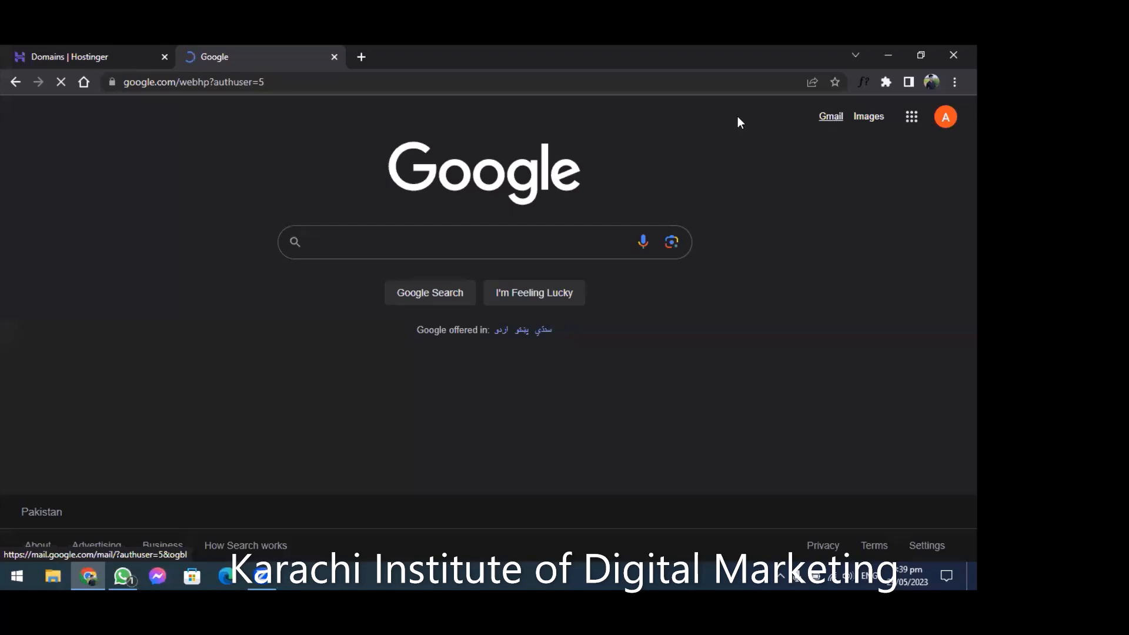
click(120, 48)
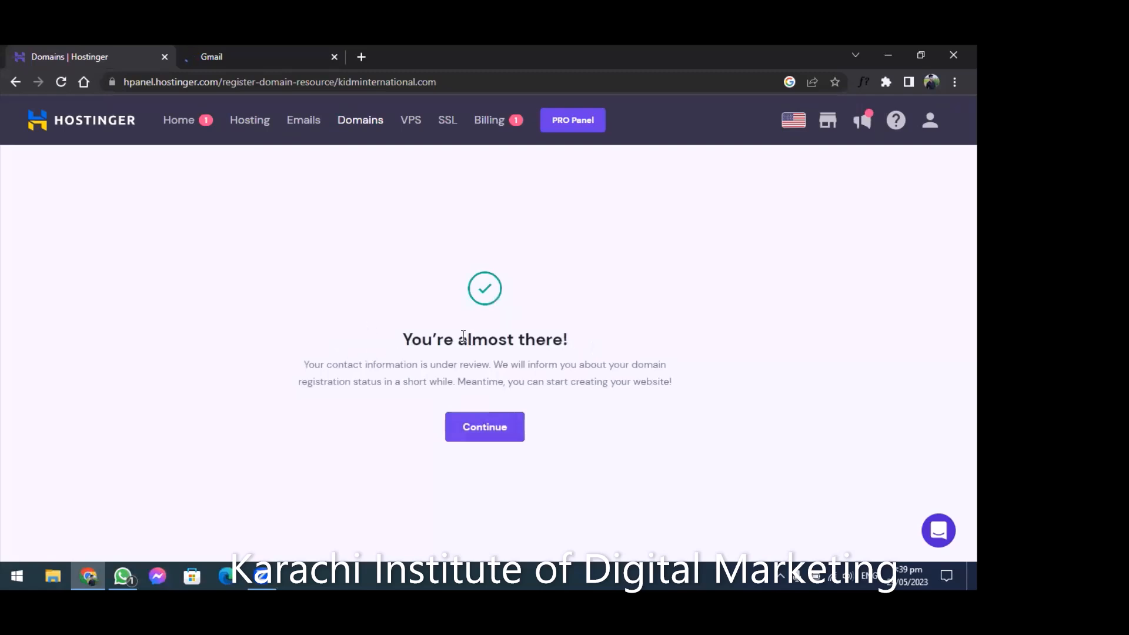
Continue past the almost-there notice and read the 15-day email verification deadline on the domain overview
click(482, 432)
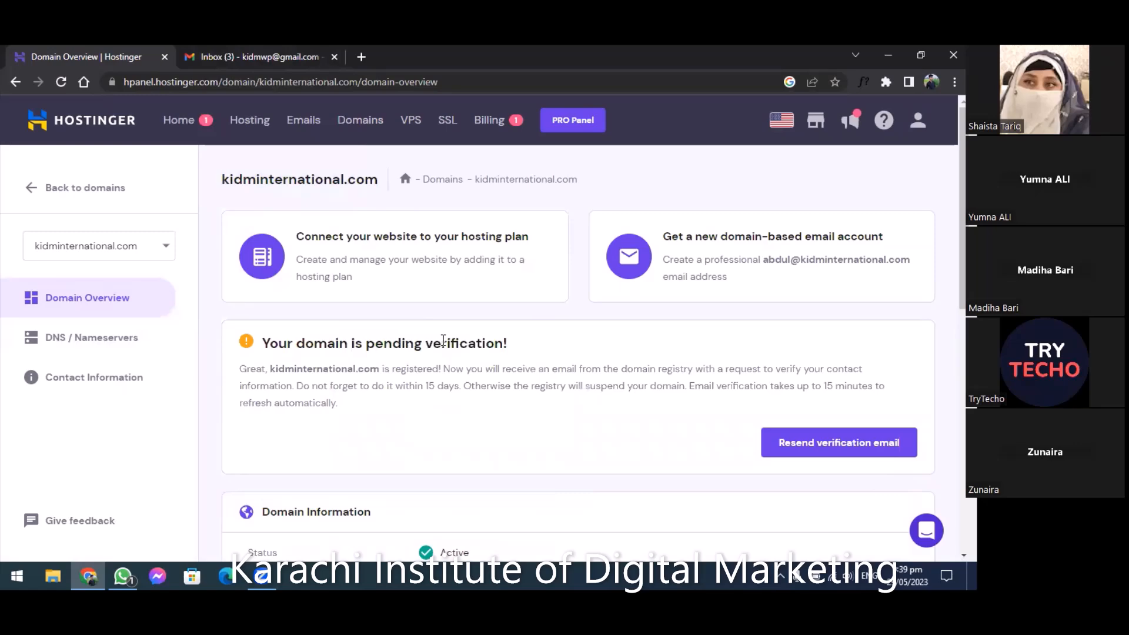
scroll(272, 278, down, 1)
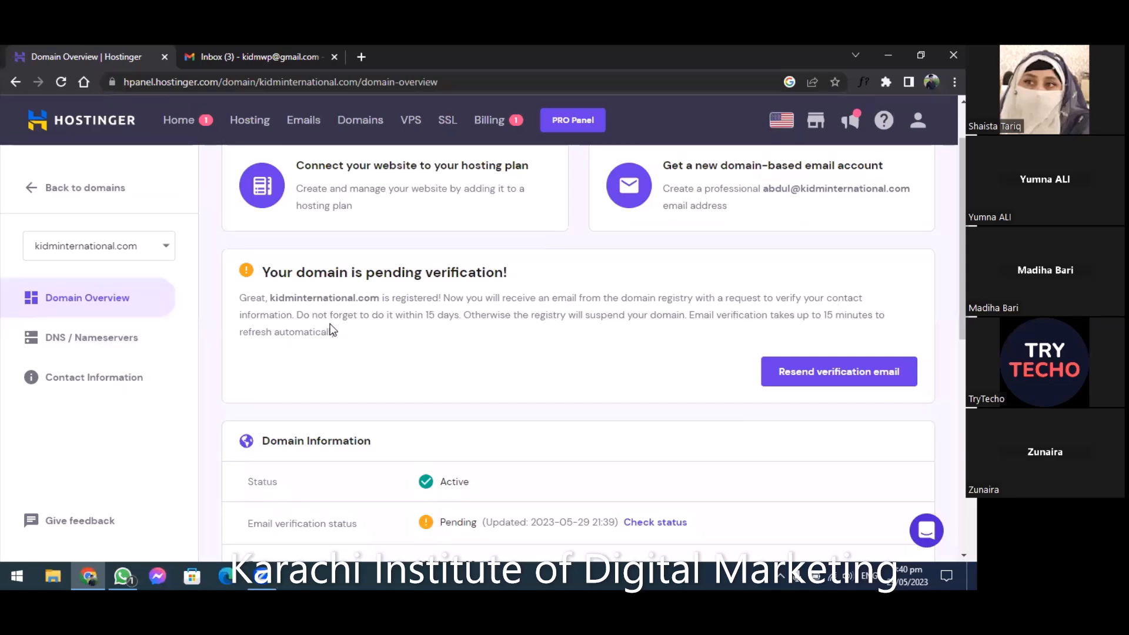
drag(460, 317, 296, 316)
click(458, 316)
drag(460, 317, 294, 316)
click(305, 171)
Open Hostinger's 'IMPORTANT: Please verify your e-mail address' email in Gmail and follow its ICANN link
click(260, 65)
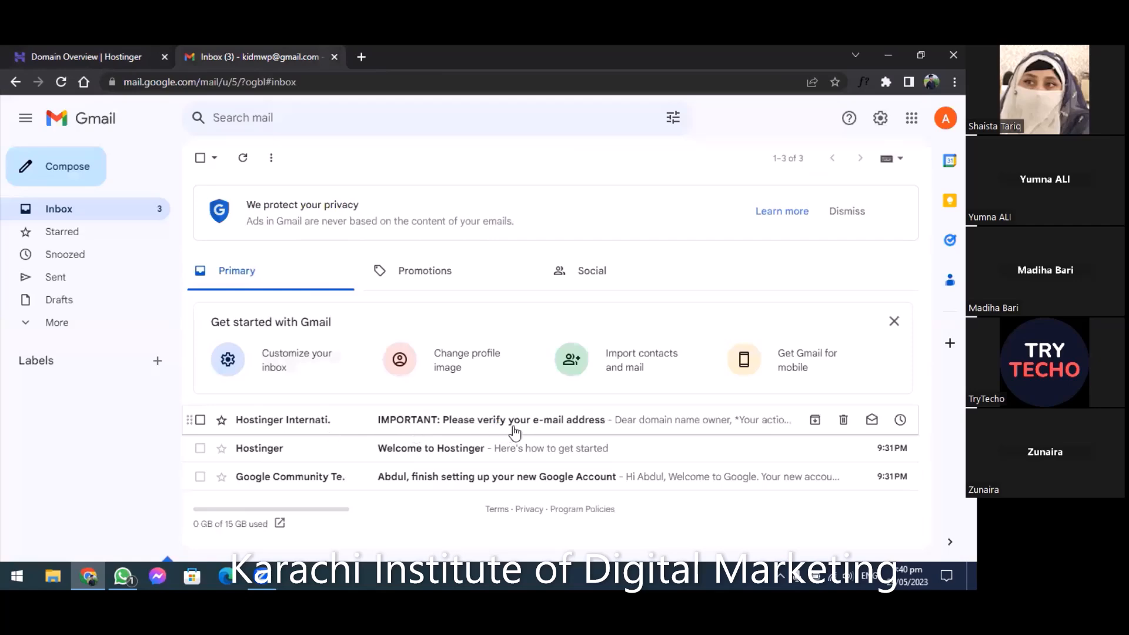
click(620, 428)
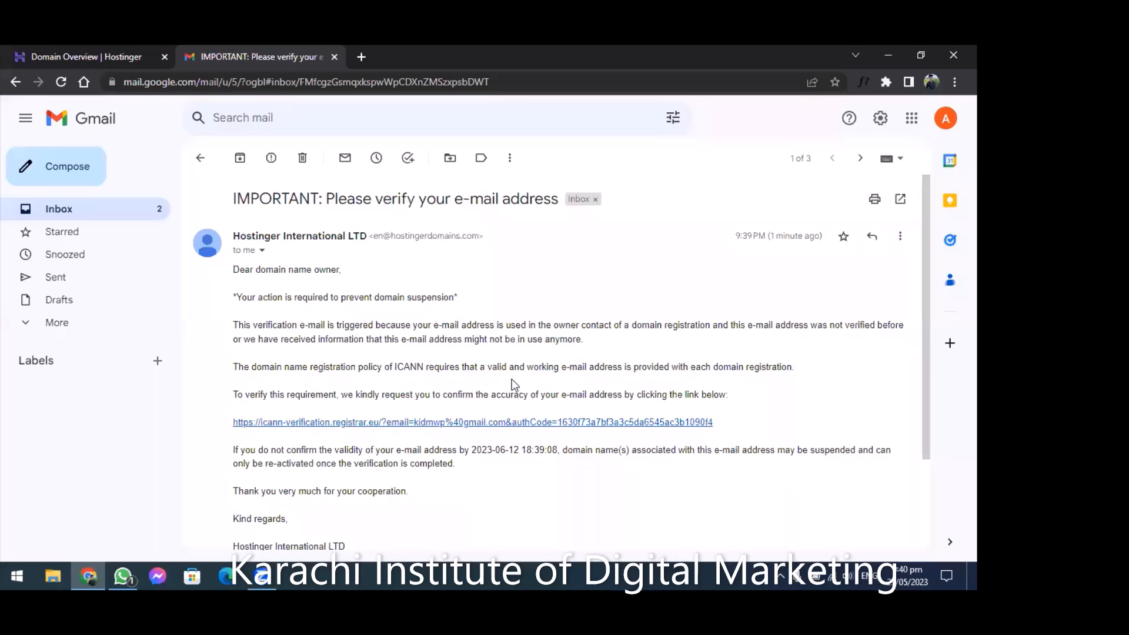
click(387, 424)
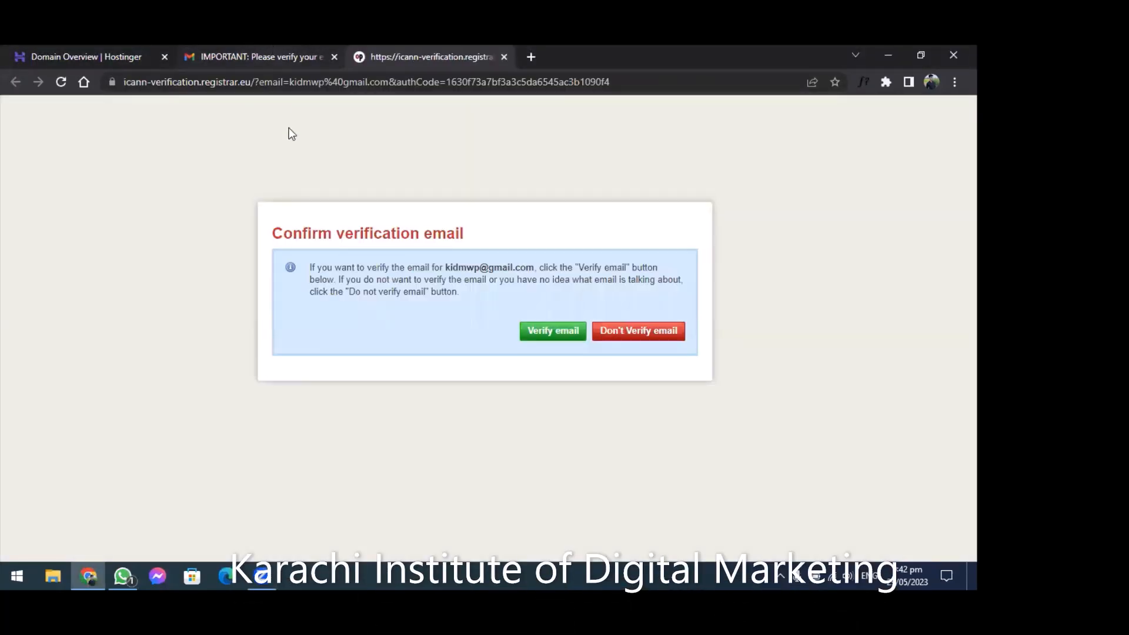
Verify the email on the ICANN page, close that tab, and reload the Hostinger domain page
click(571, 337)
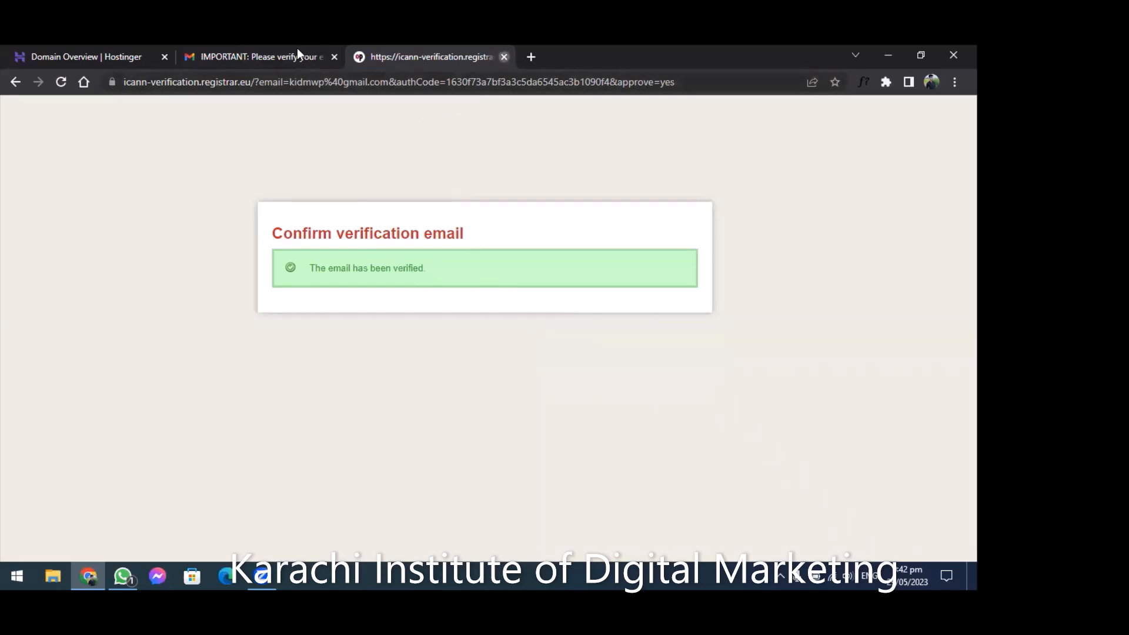
key(ctrl+w)
click(76, 47)
click(70, 84)
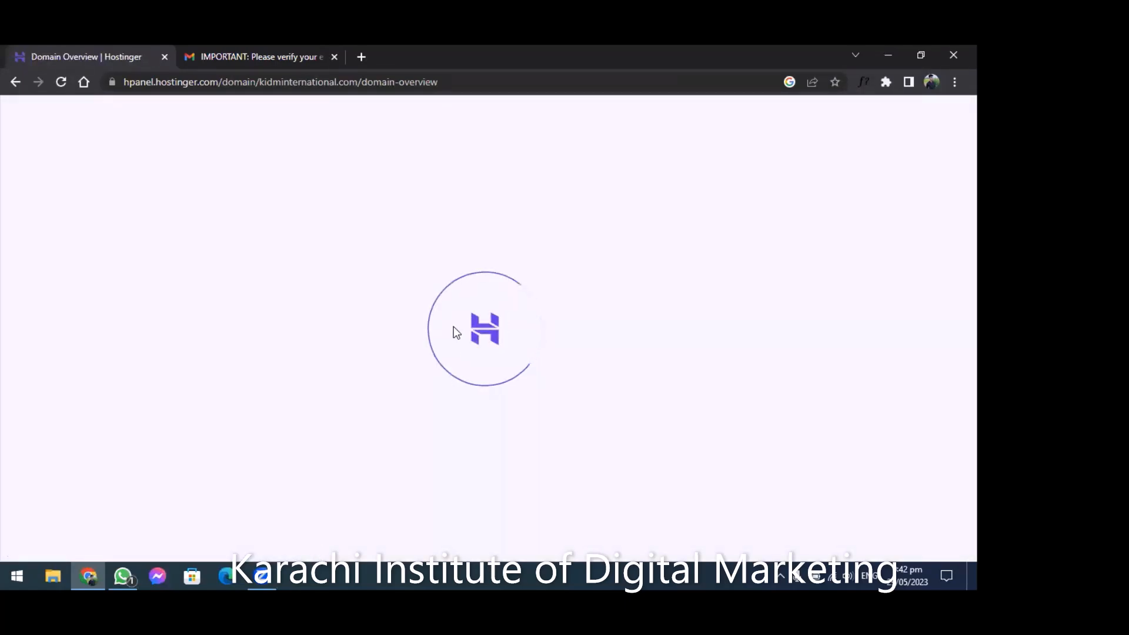
Check that kidminternational.com shows Active with email verification Verified, expiring 2024-05-29
click(273, 54)
click(77, 215)
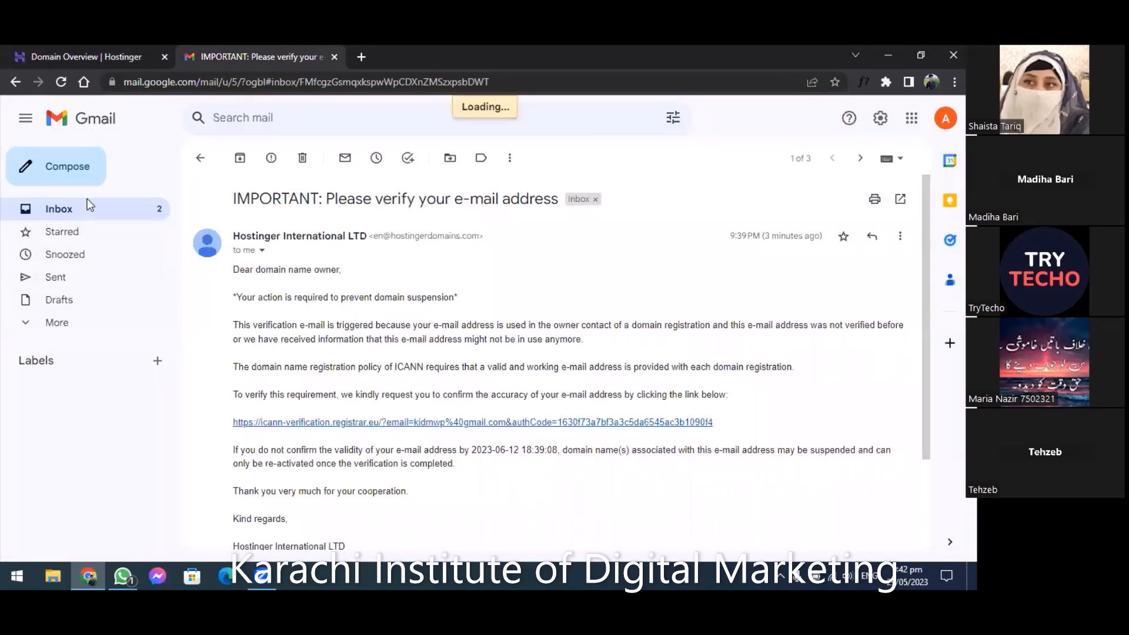
click(113, 52)
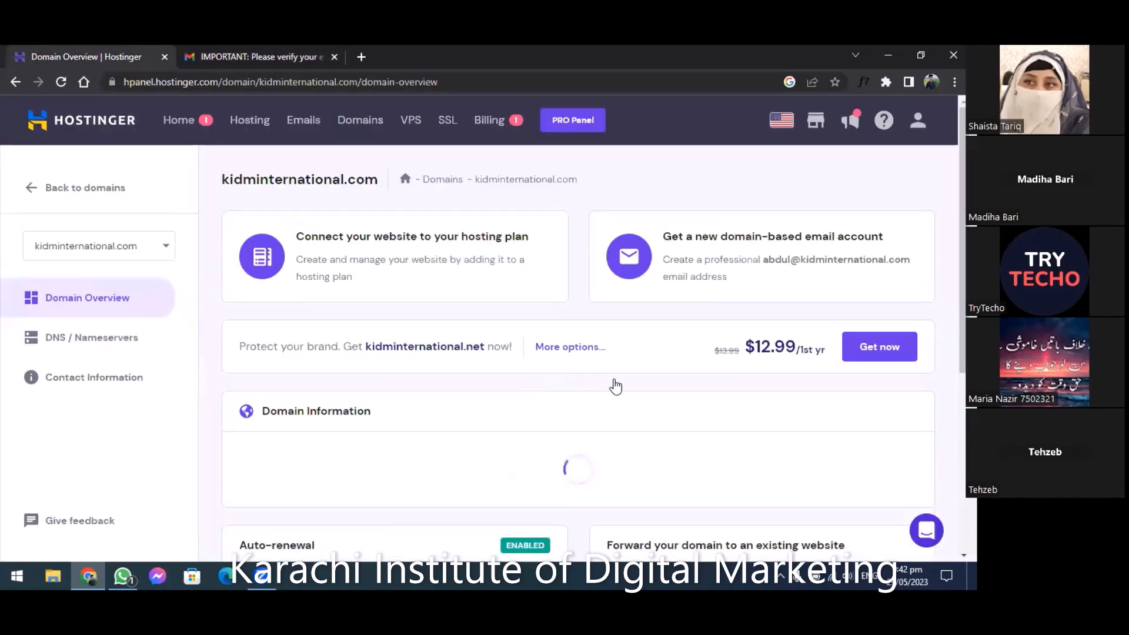
scroll(748, 333, down, 3)
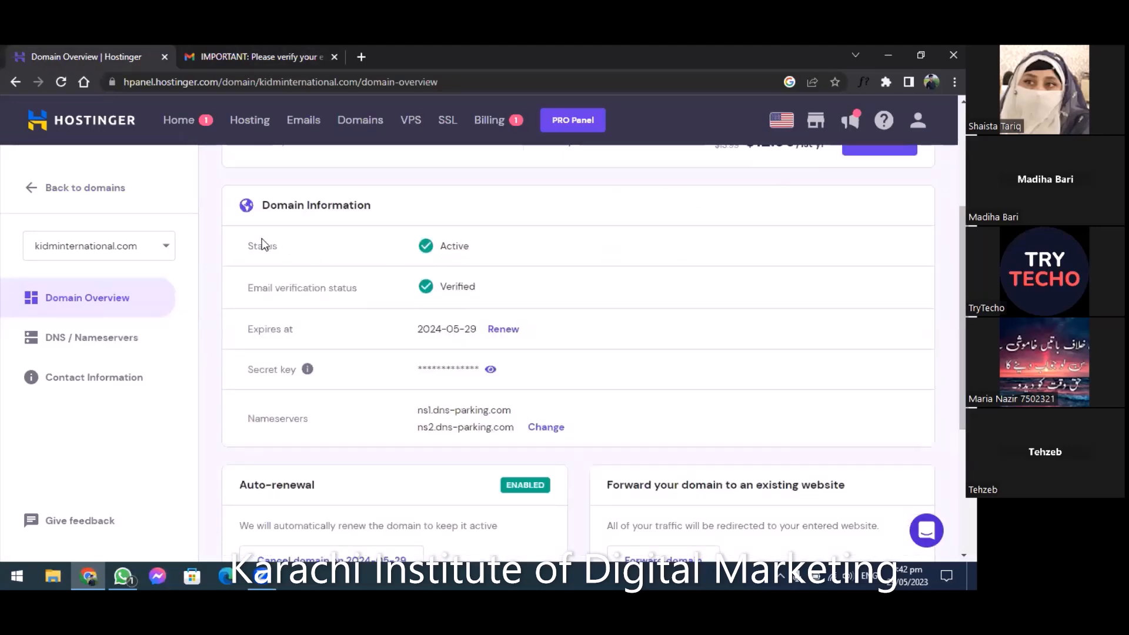
drag(492, 245, 447, 246)
click(661, 227)
scroll(662, 294, up, 3)
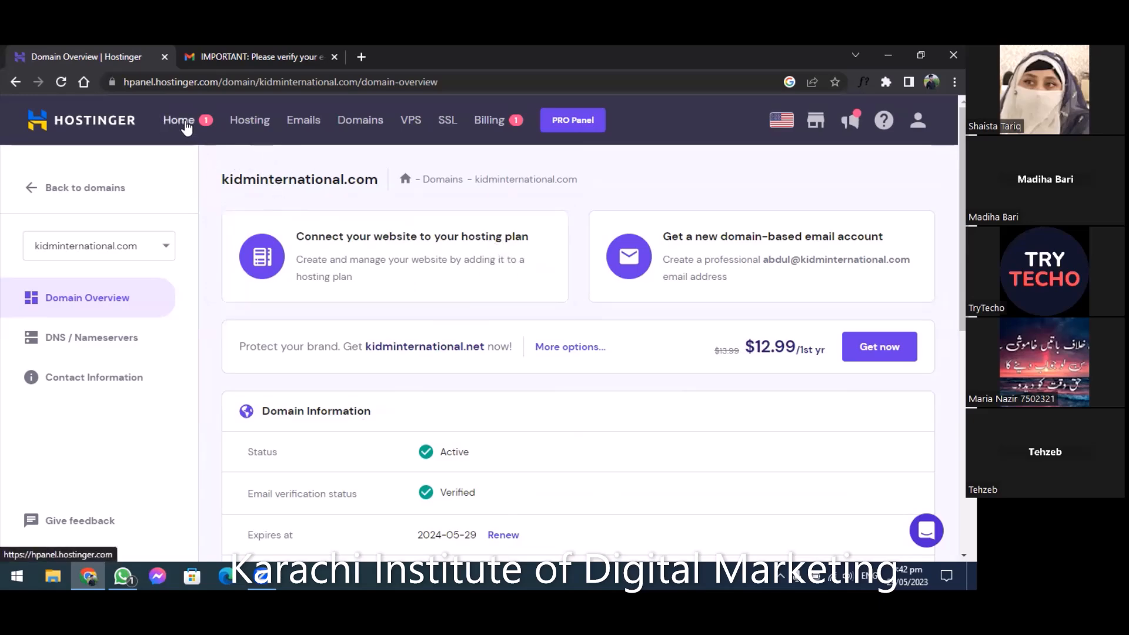
From the hPanel home, set up Premium Web Hosting and start the website setup questions
click(180, 121)
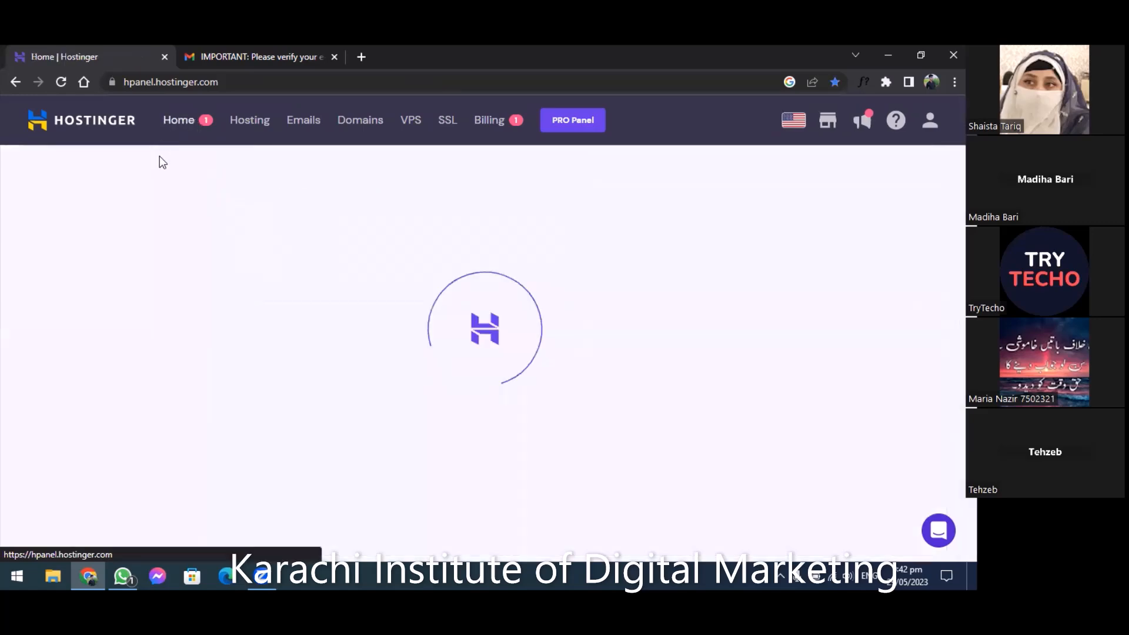
scroll(173, 210, down, 1)
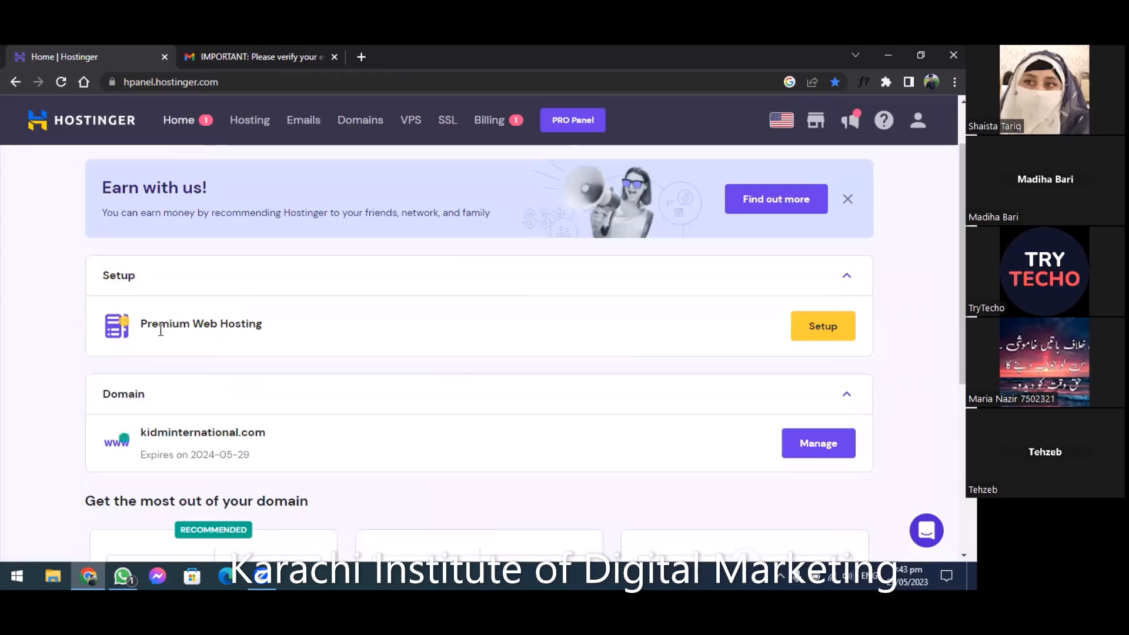
click(834, 327)
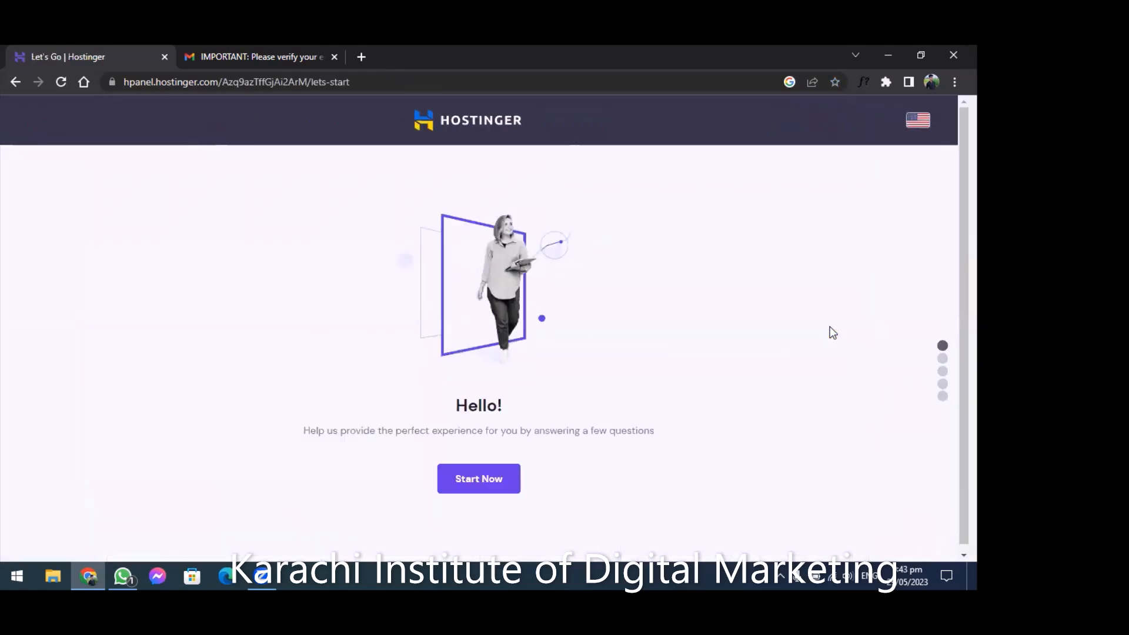
click(477, 469)
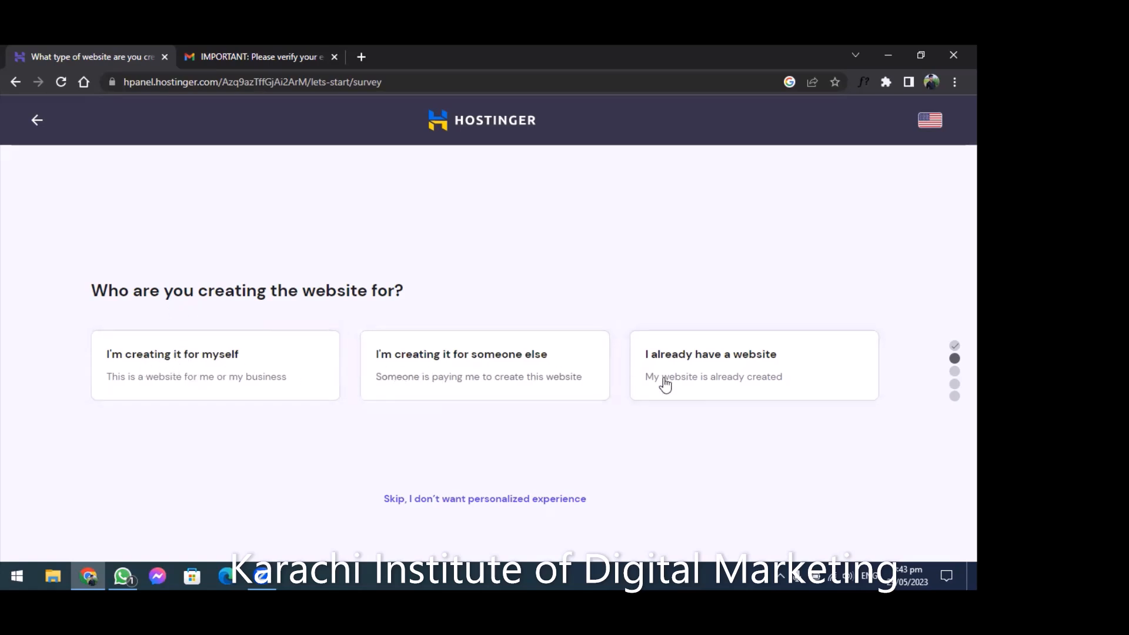
Answer the survey as a self-built Online store for myself, decline help, and create an empty website
click(218, 366)
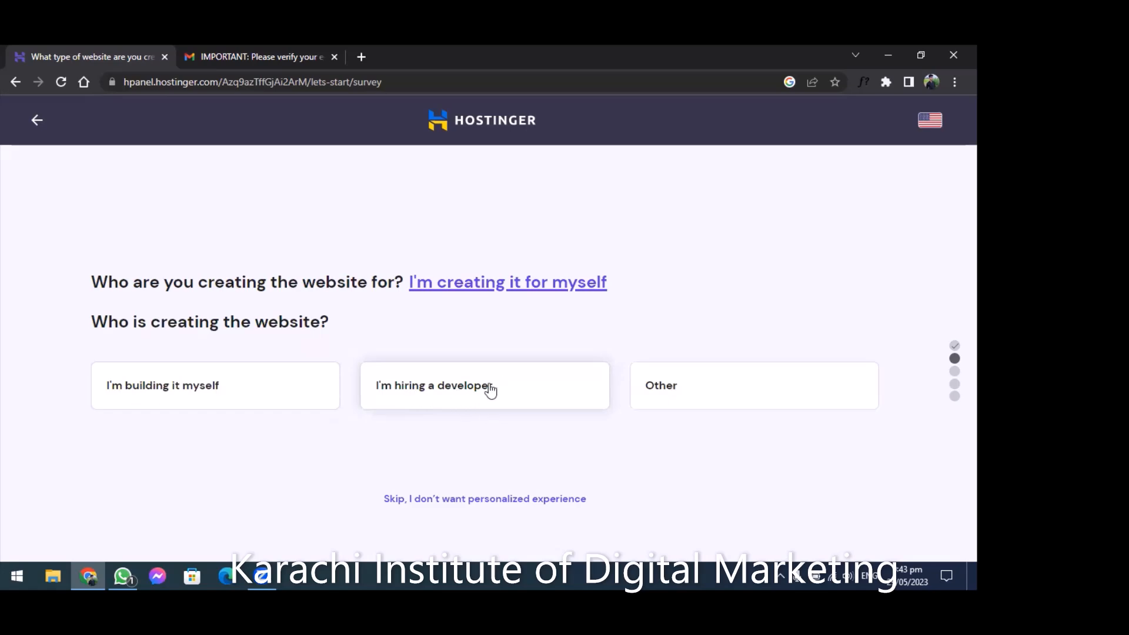
click(192, 394)
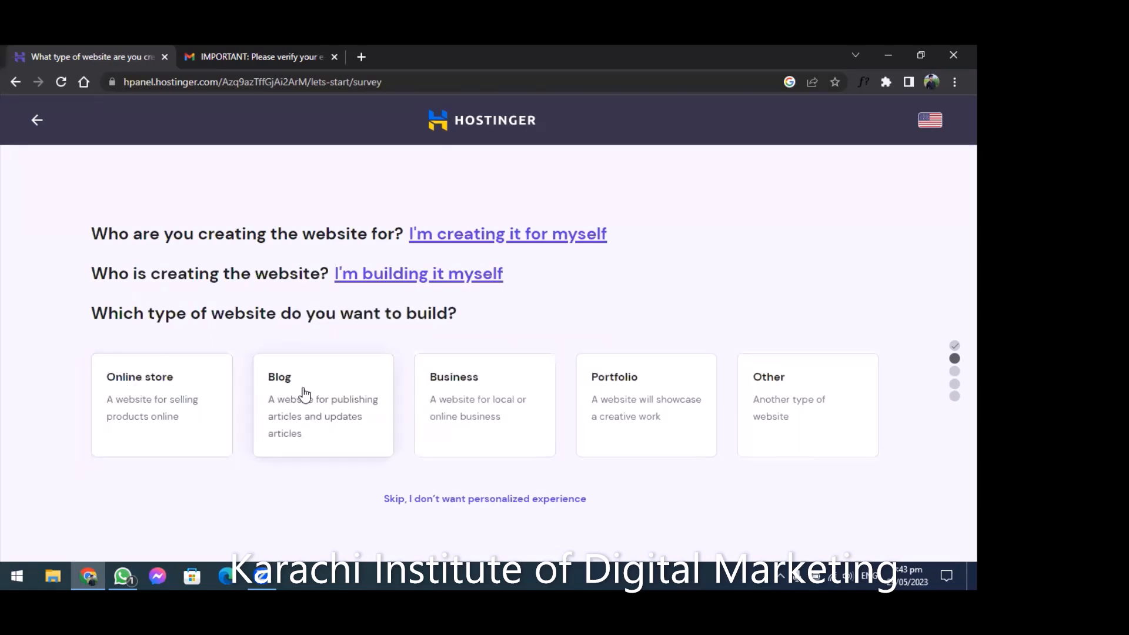
click(792, 390)
scroll(286, 326, down, 2)
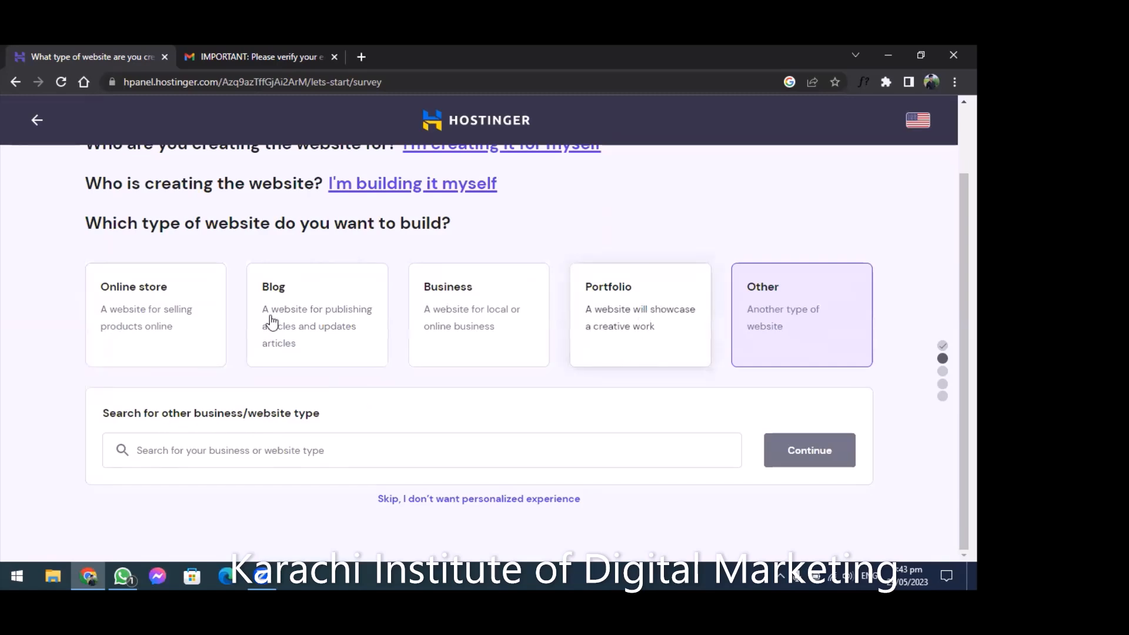
click(164, 304)
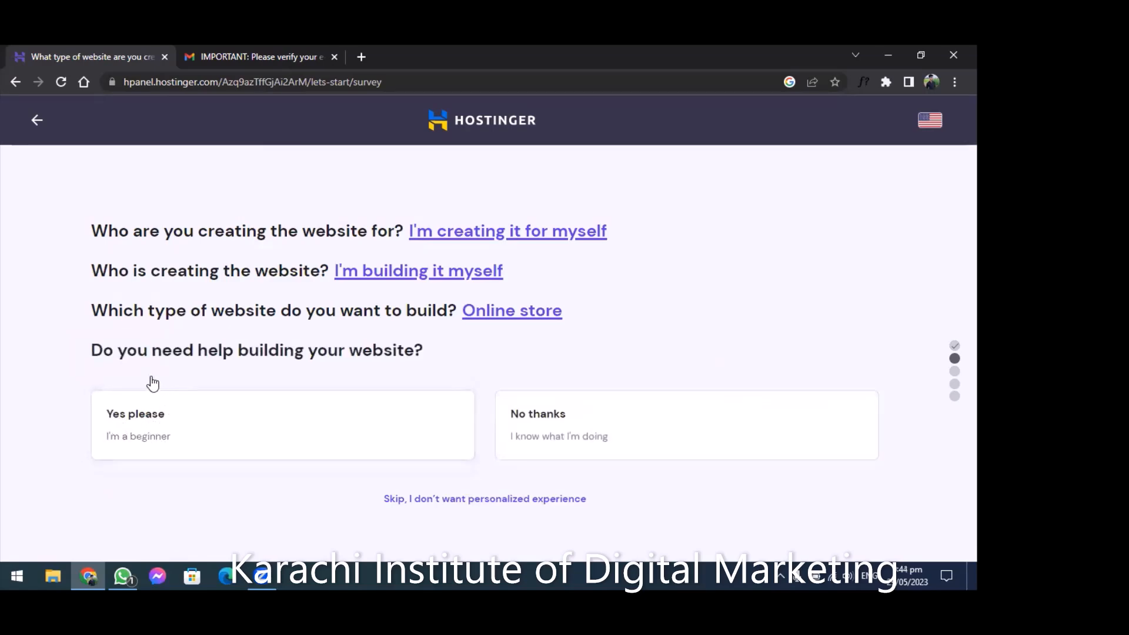
click(531, 431)
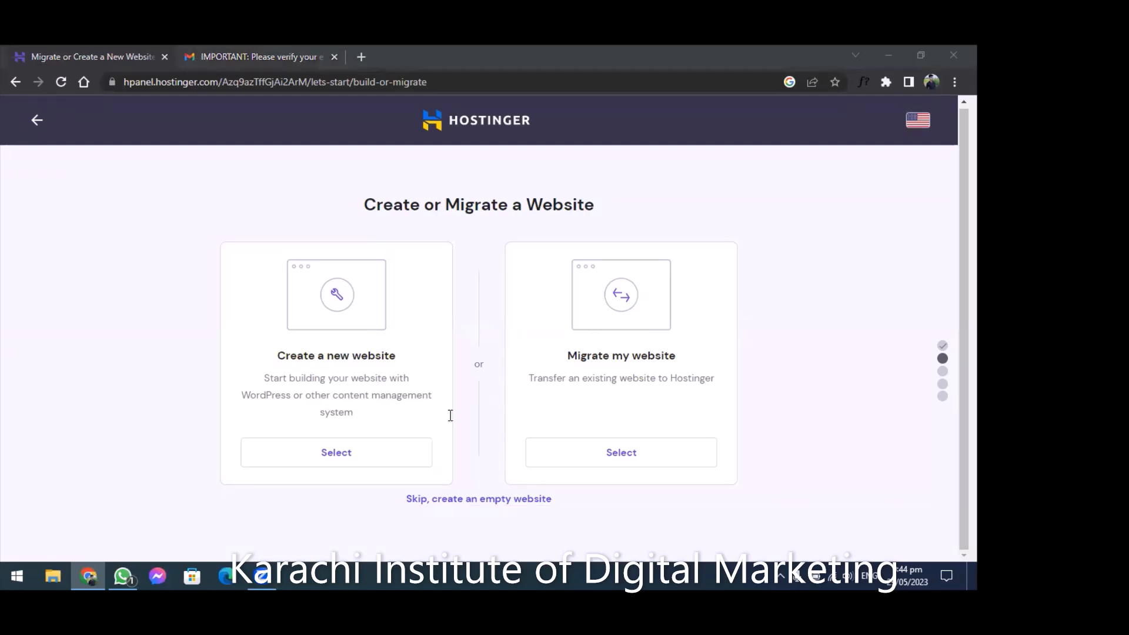
click(466, 500)
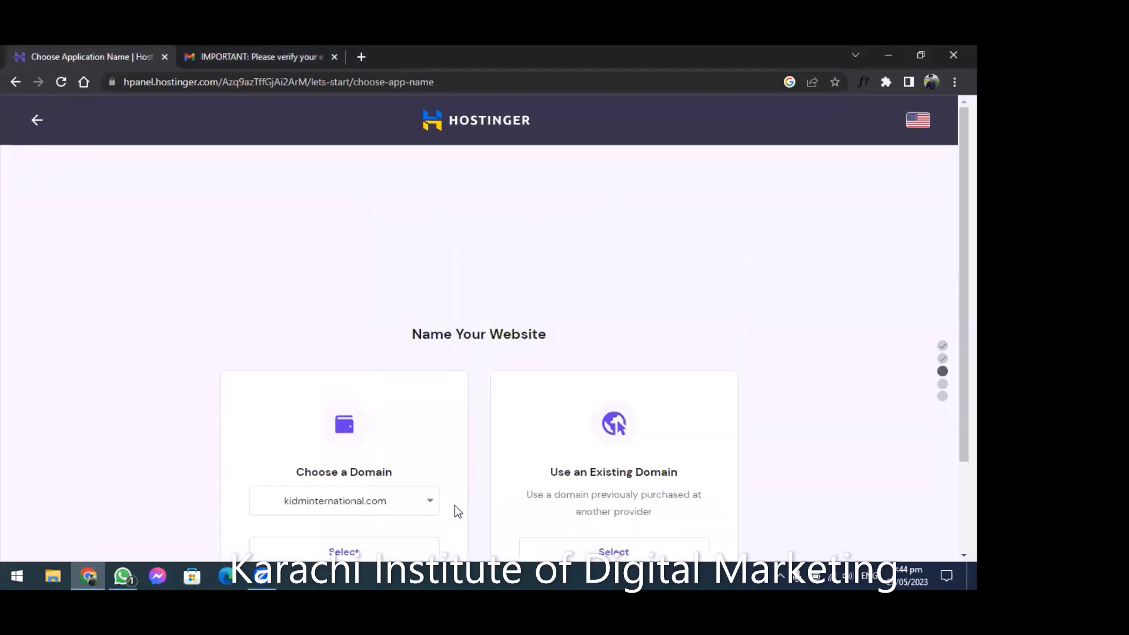
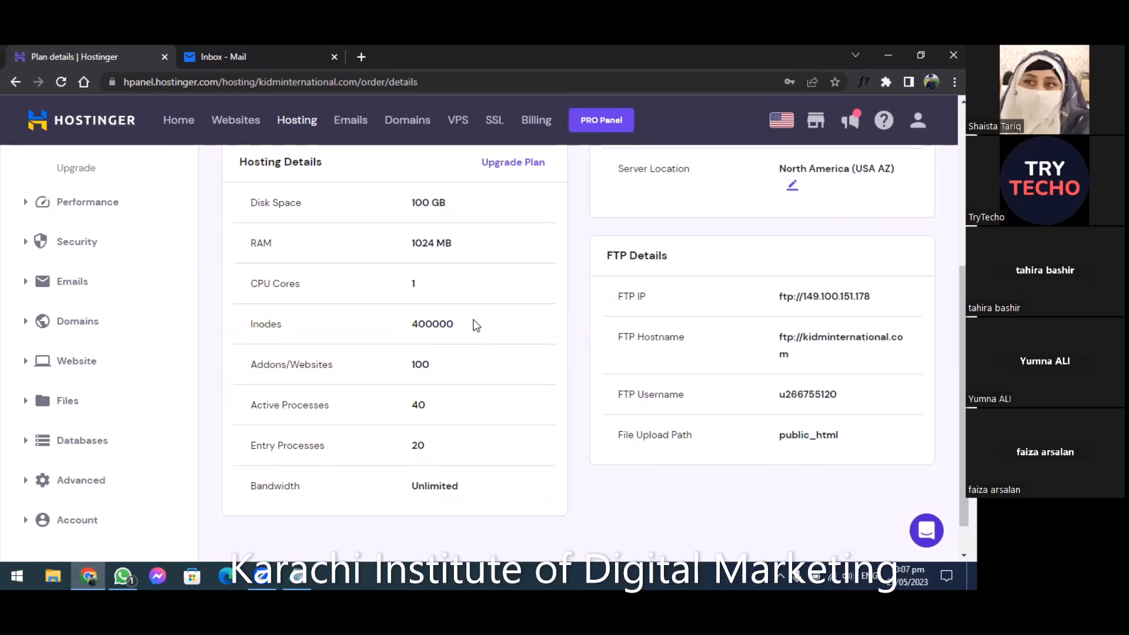
double_click(415, 367)
click(258, 367)
double_click(281, 367)
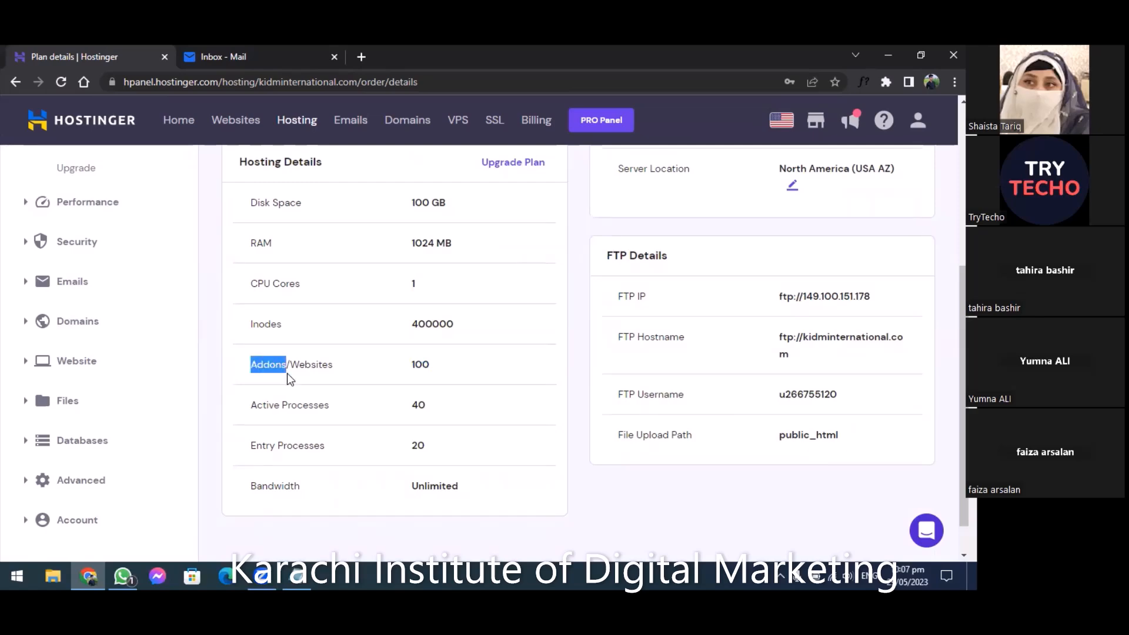
click(285, 369)
drag(286, 369, 251, 366)
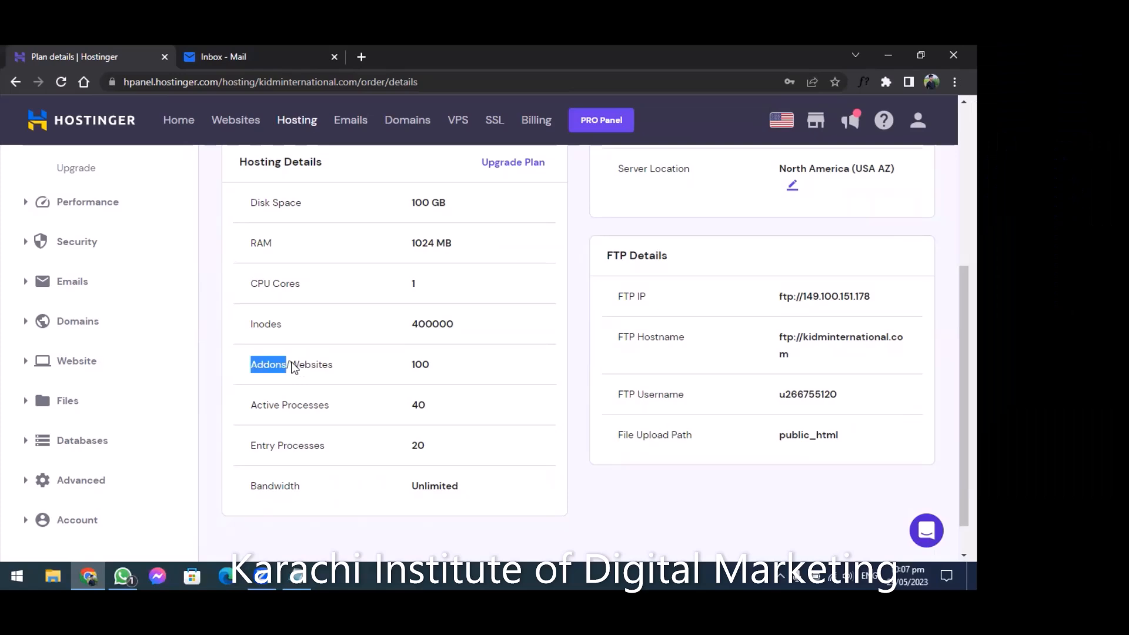
click(294, 367)
drag(410, 365, 431, 364)
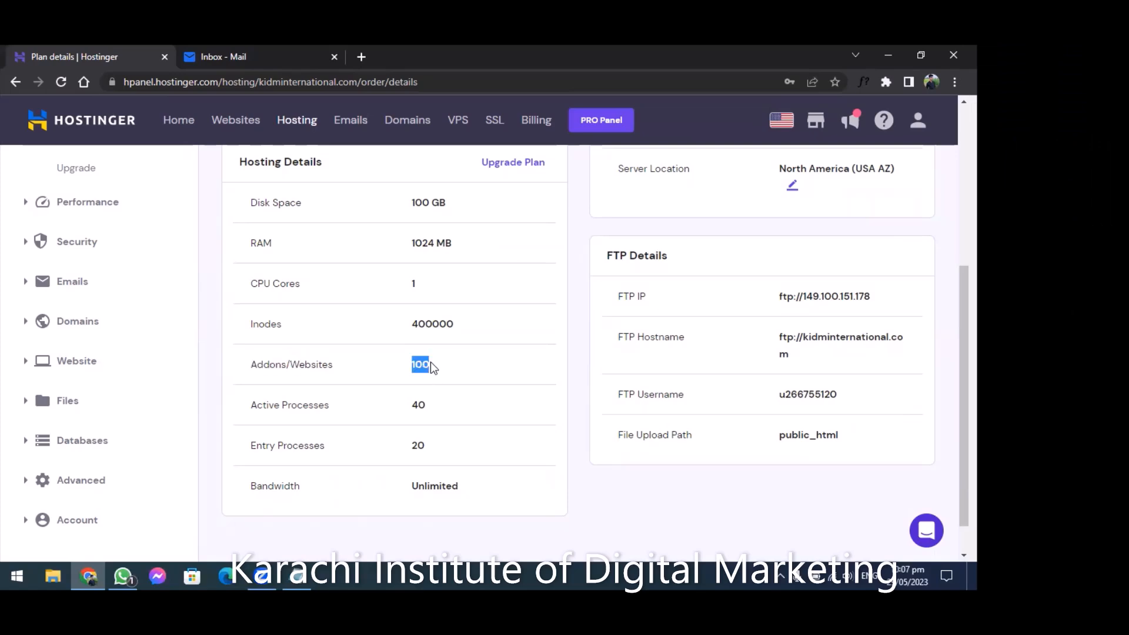
scroll(553, 276, up, 5)
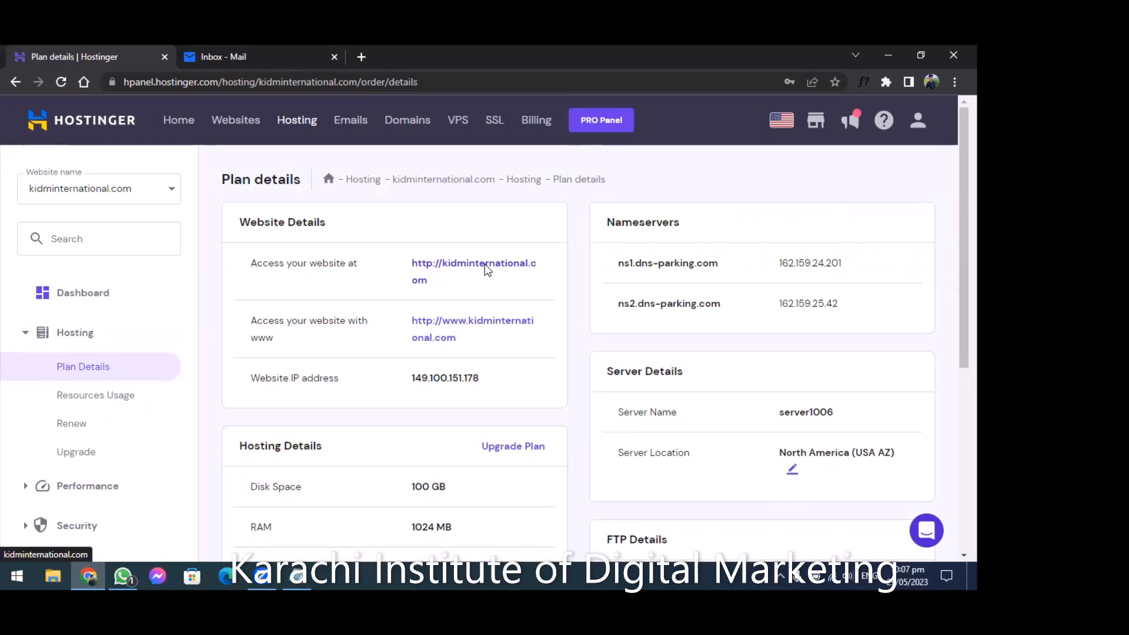
scroll(488, 268, down, 2)
scroll(415, 406, down, 3)
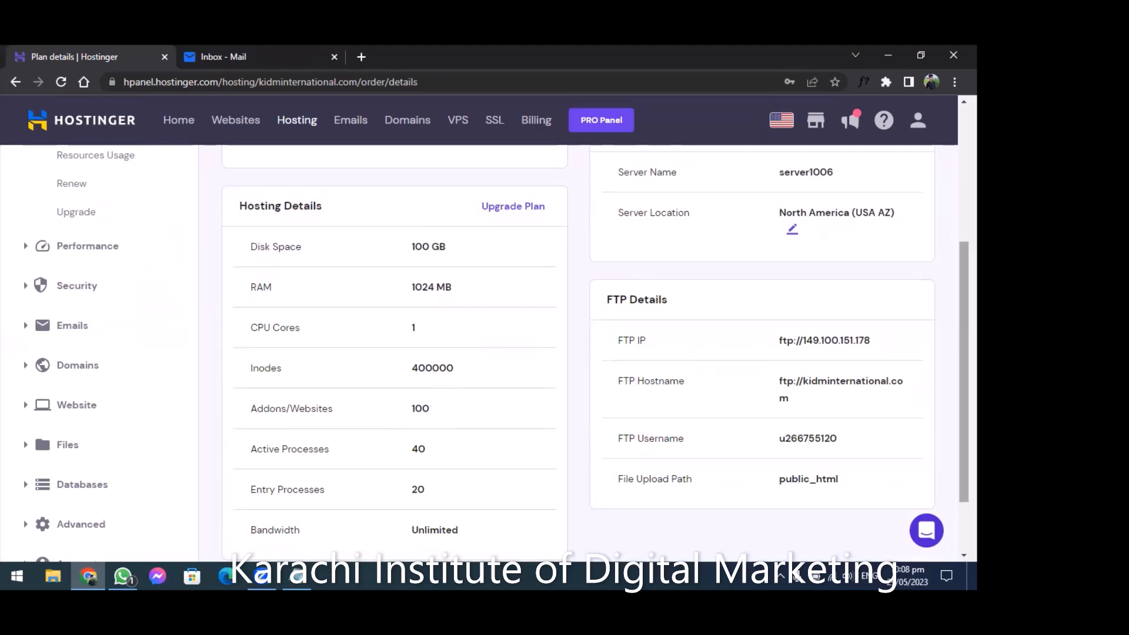
scroll(964, 372, down, 1)
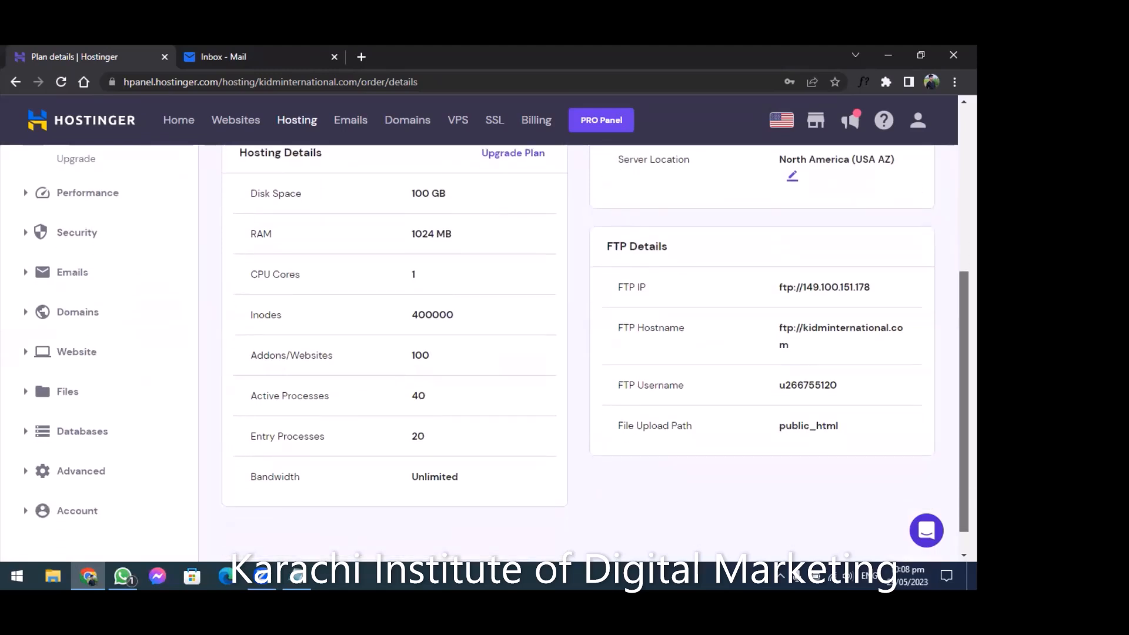
drag(964, 401, 964, 251)
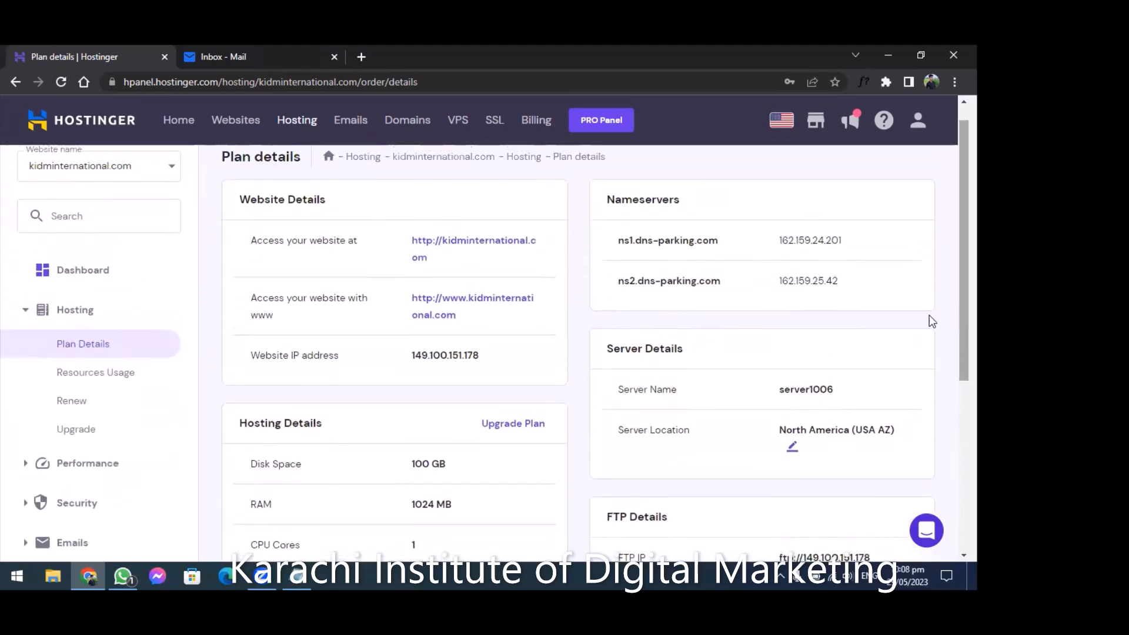
scroll(823, 324, up, 1)
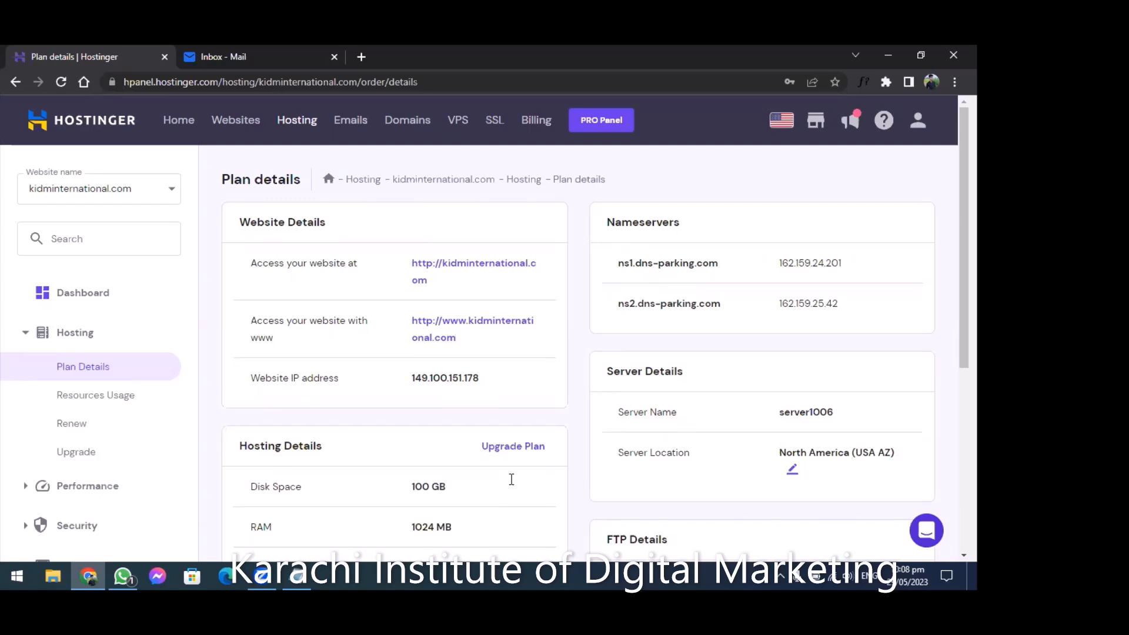
Open google.com in a new tab and switch to the other Google account's Gmail inbox
key(ctrl+t)
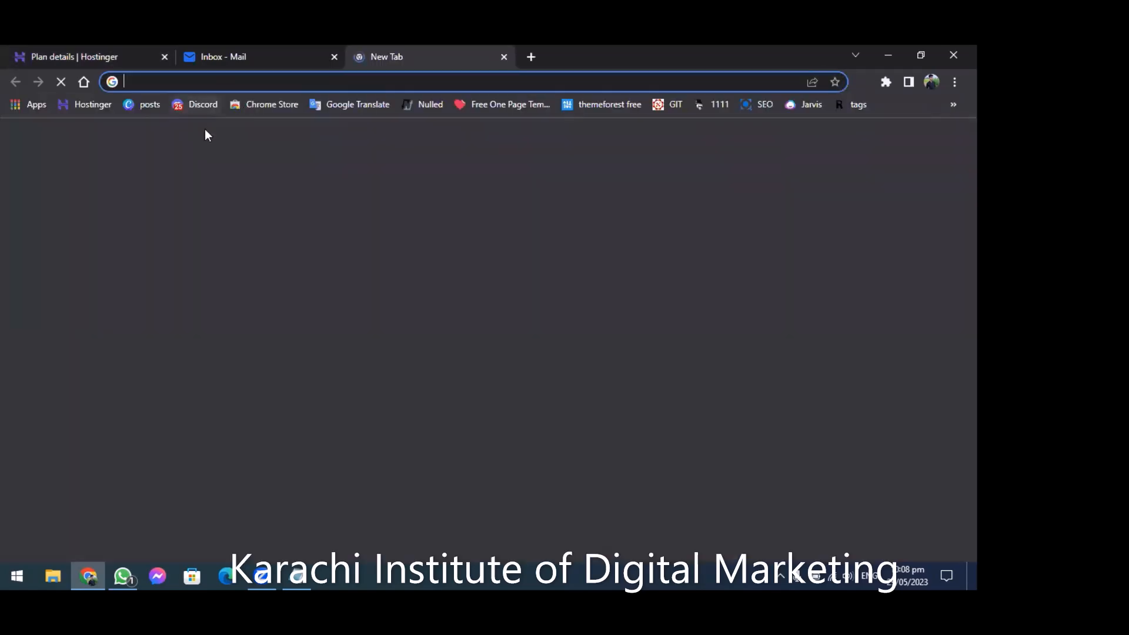
text(goo)
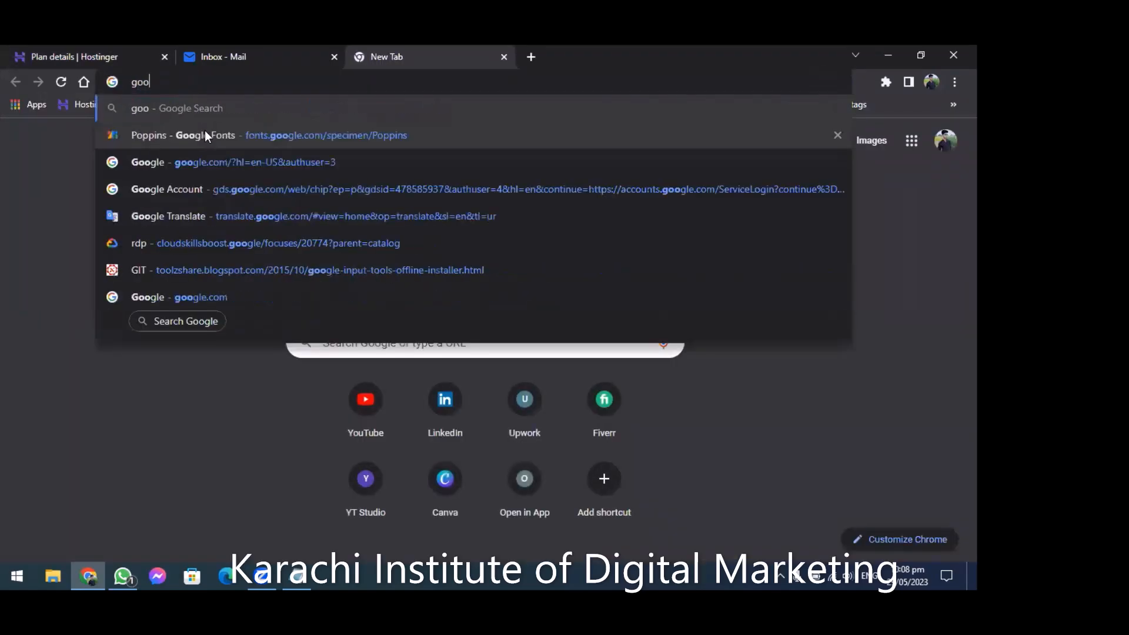
text(gle.c)
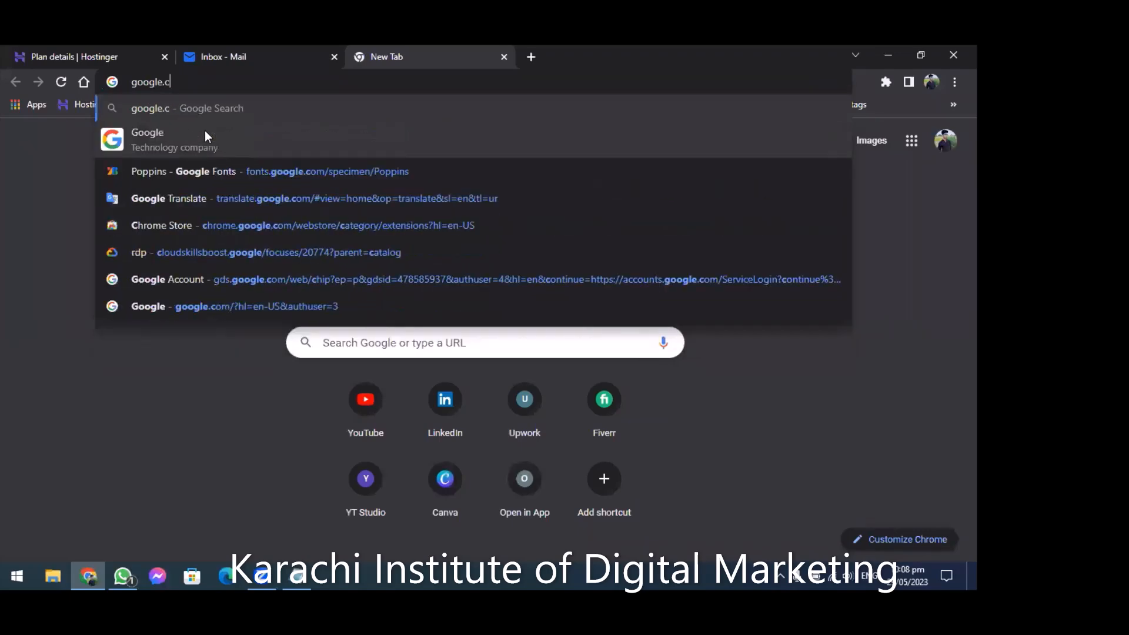
text(om)
key(Return)
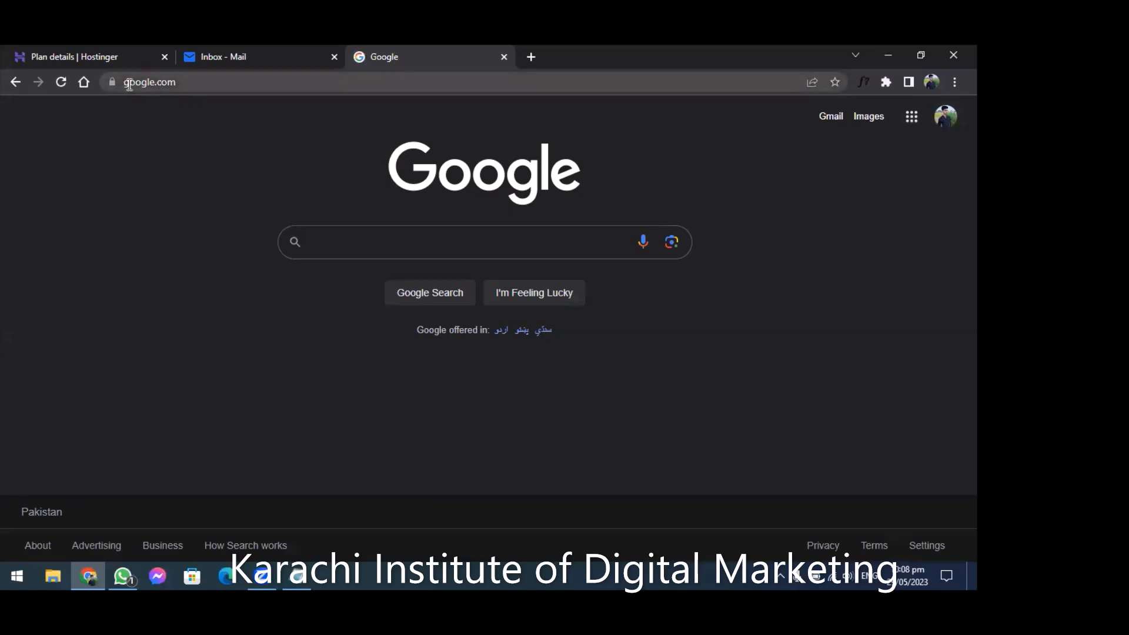
click(167, 82)
key(Return)
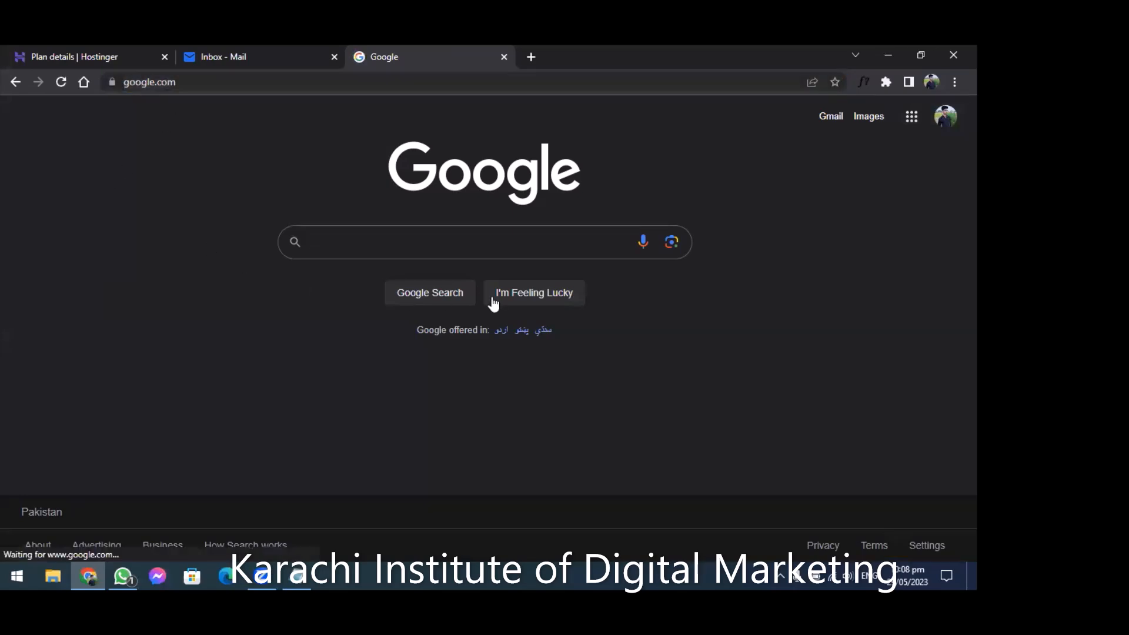
click(493, 300)
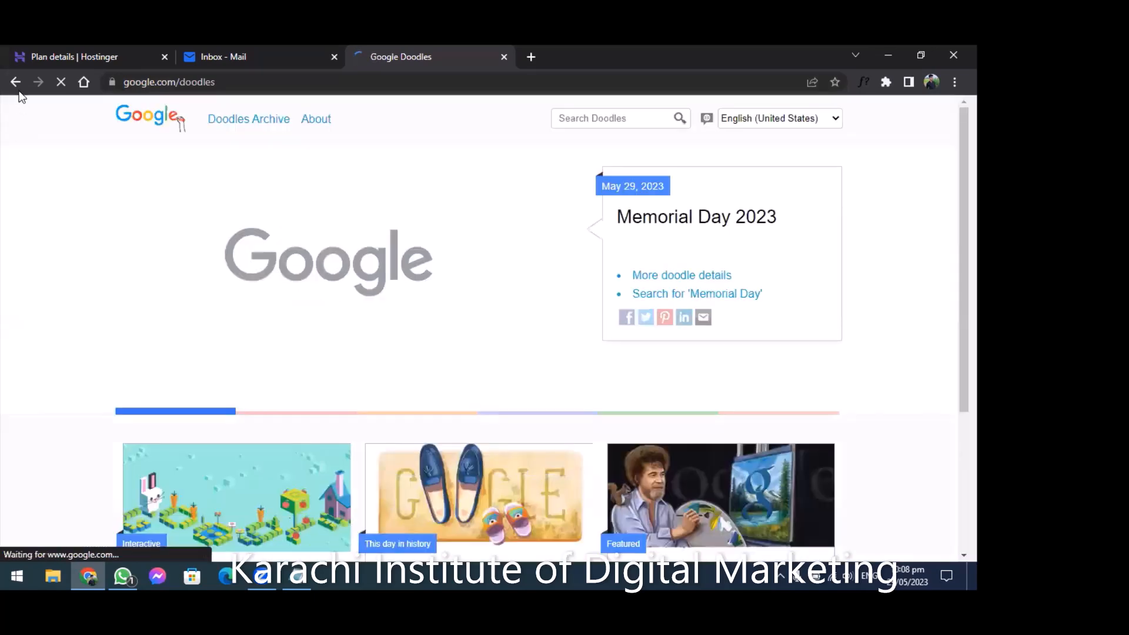
click(15, 82)
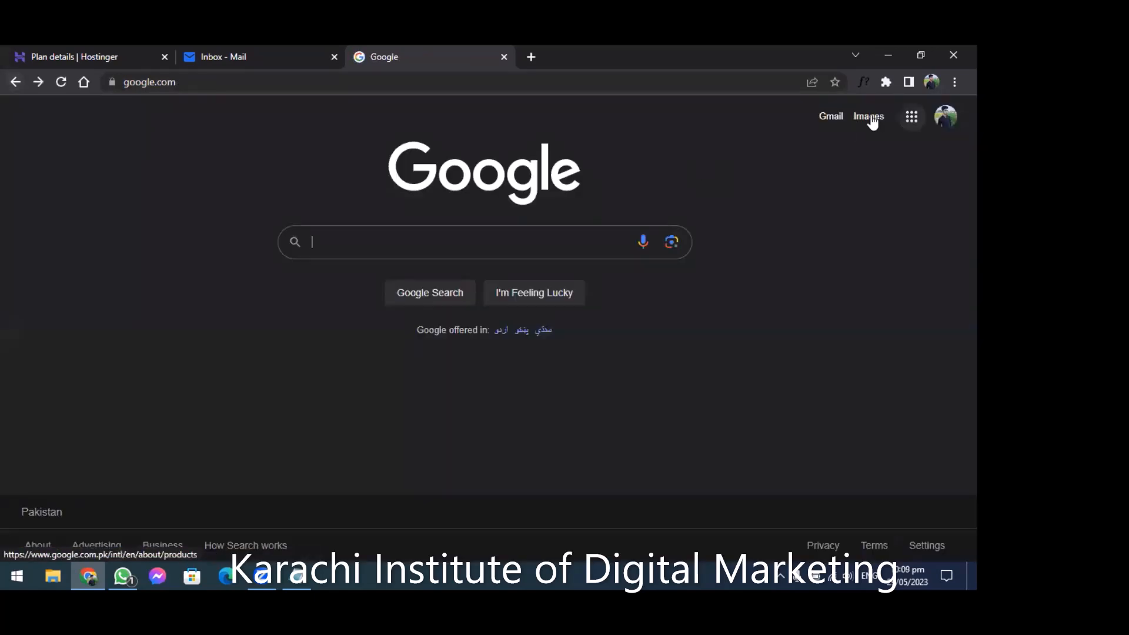
click(943, 118)
click(871, 260)
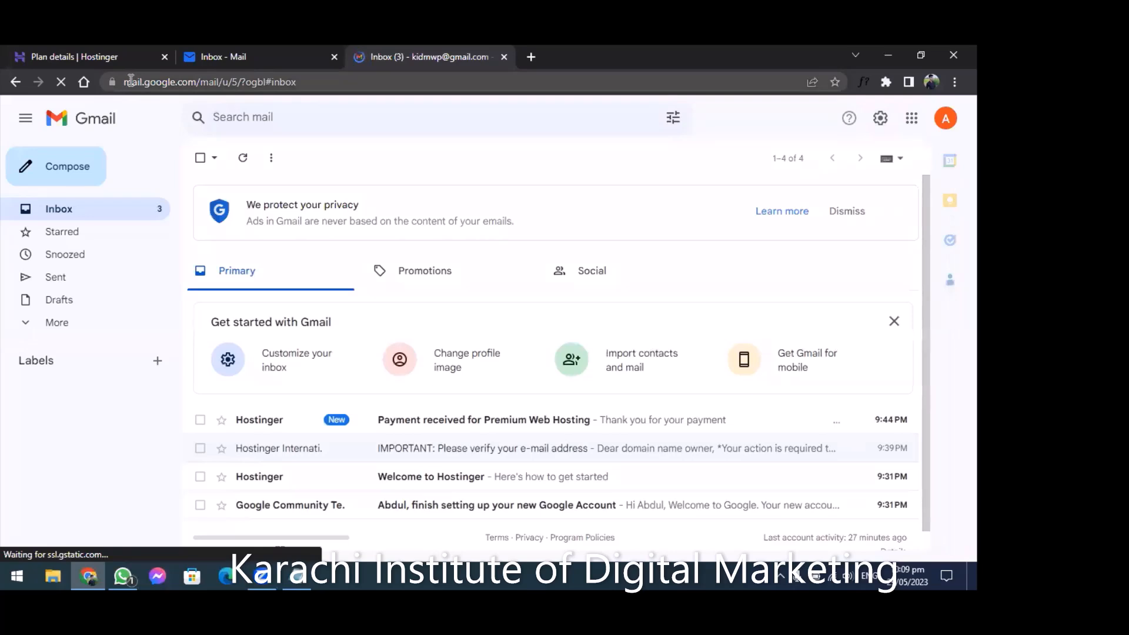
Inspect the mail.google.com address, then close the Gmail tab and return to Hostinger plan details
double_click(130, 81)
click(142, 80)
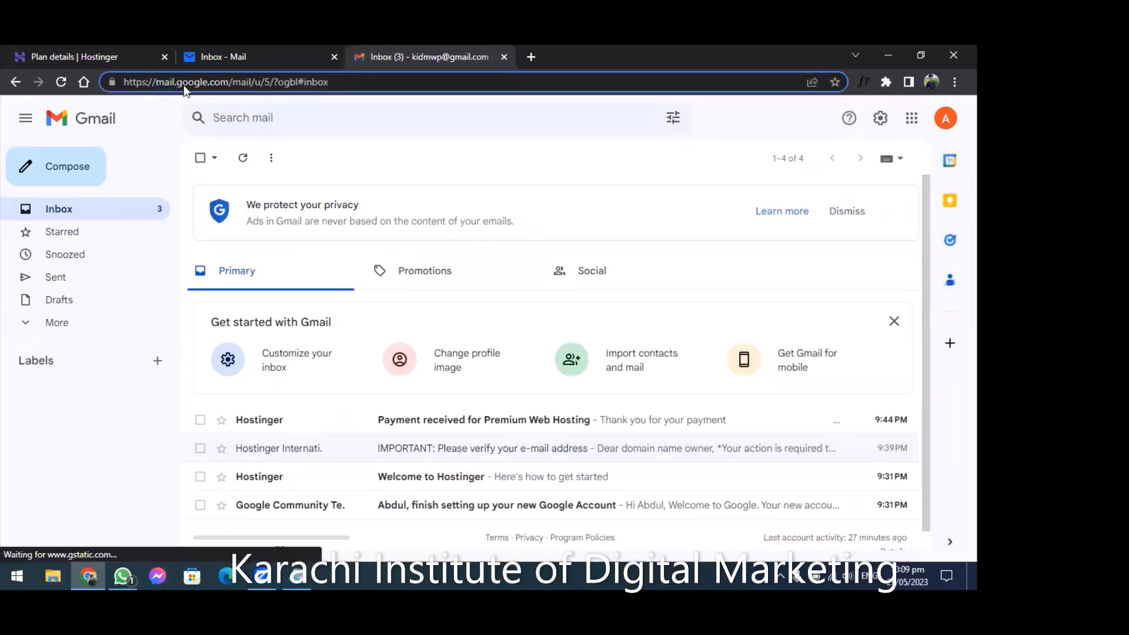
drag(228, 81, 160, 83)
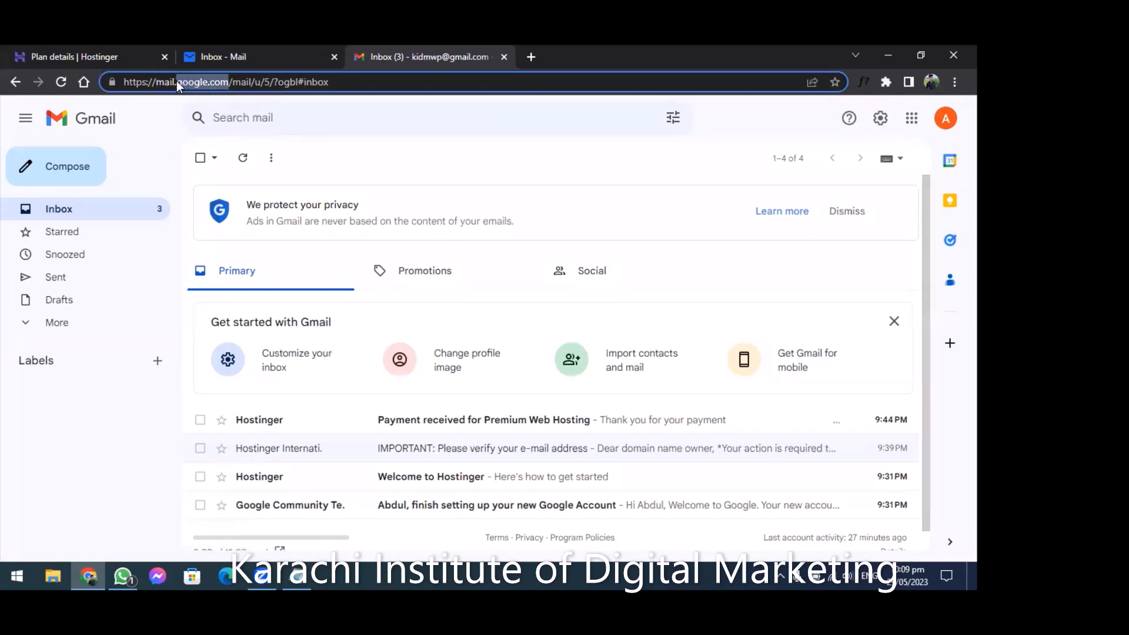
click(156, 84)
drag(156, 86, 174, 86)
drag(228, 83, 156, 82)
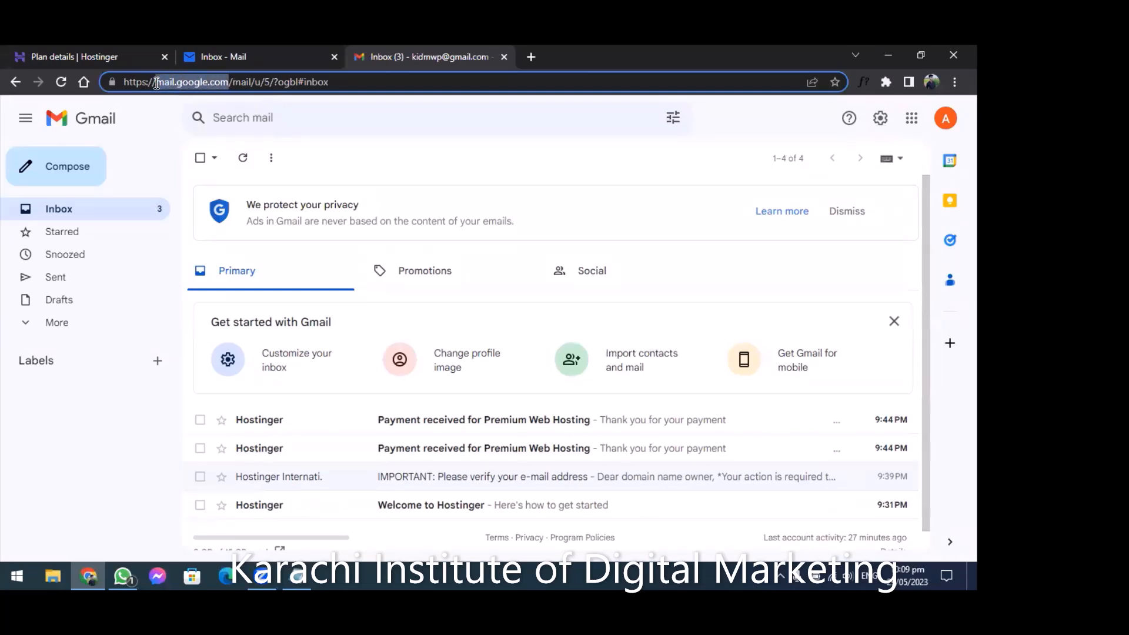
click(86, 479)
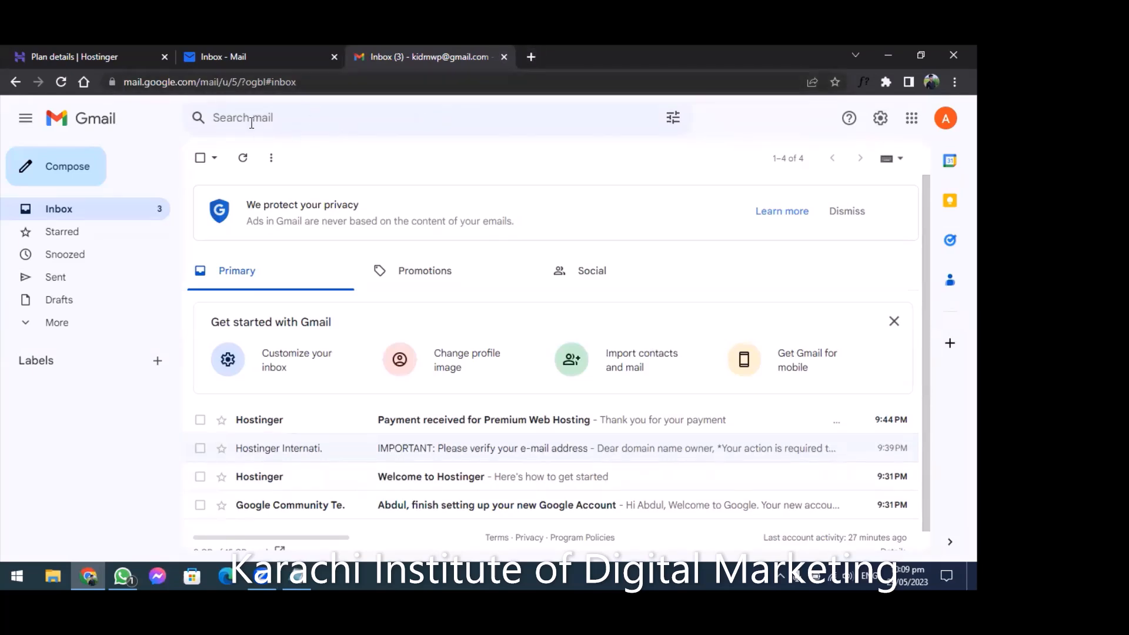
drag(143, 83, 198, 83)
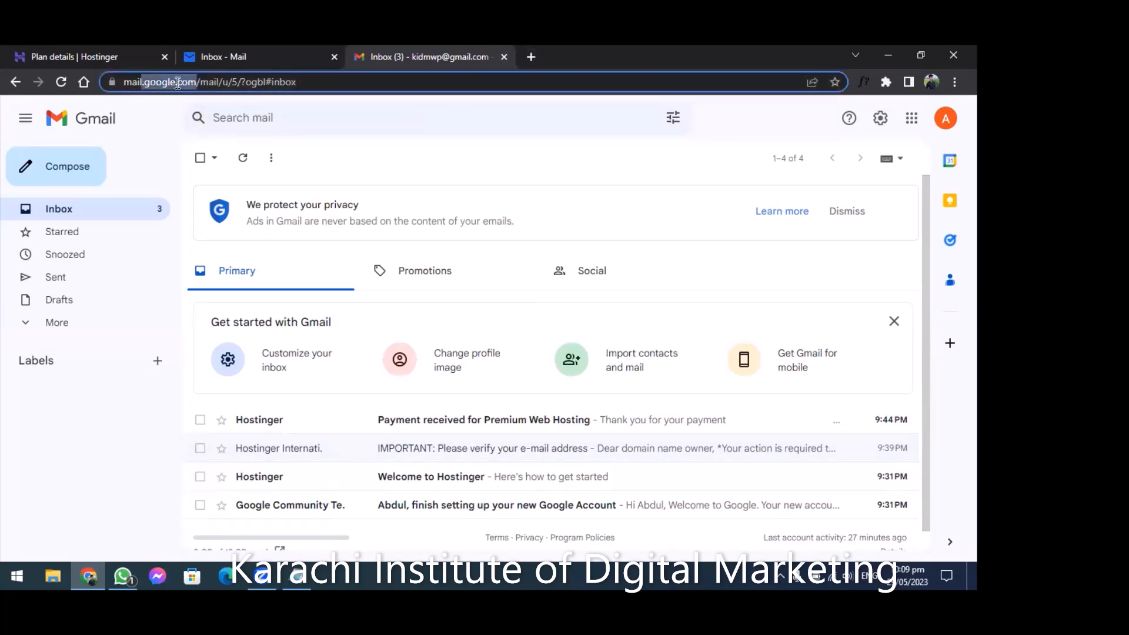
click(178, 83)
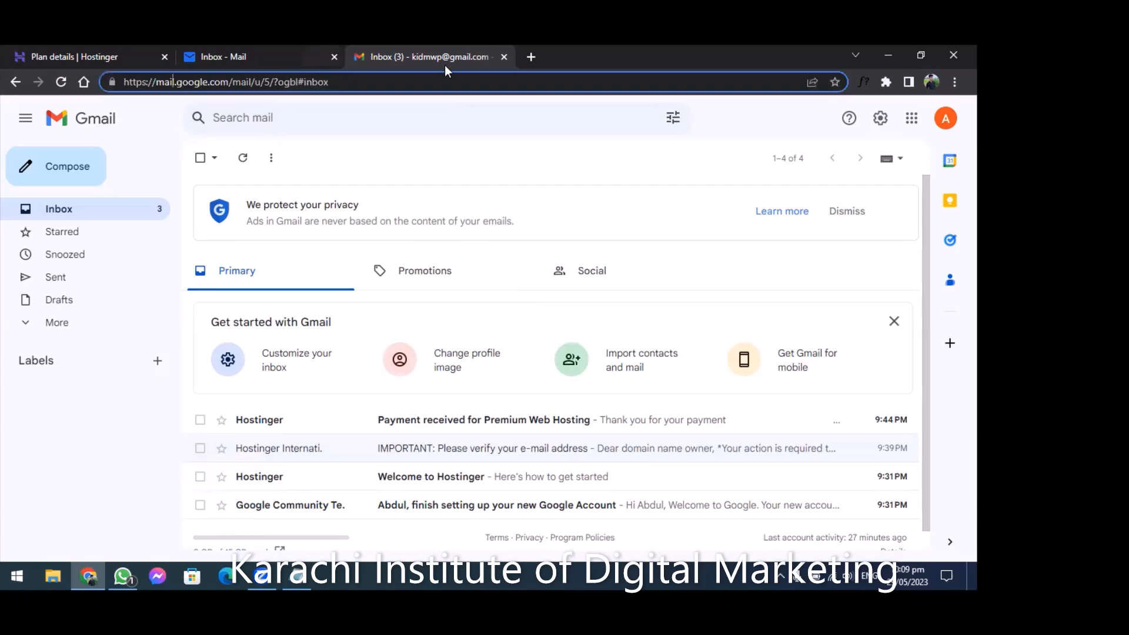
click(505, 56)
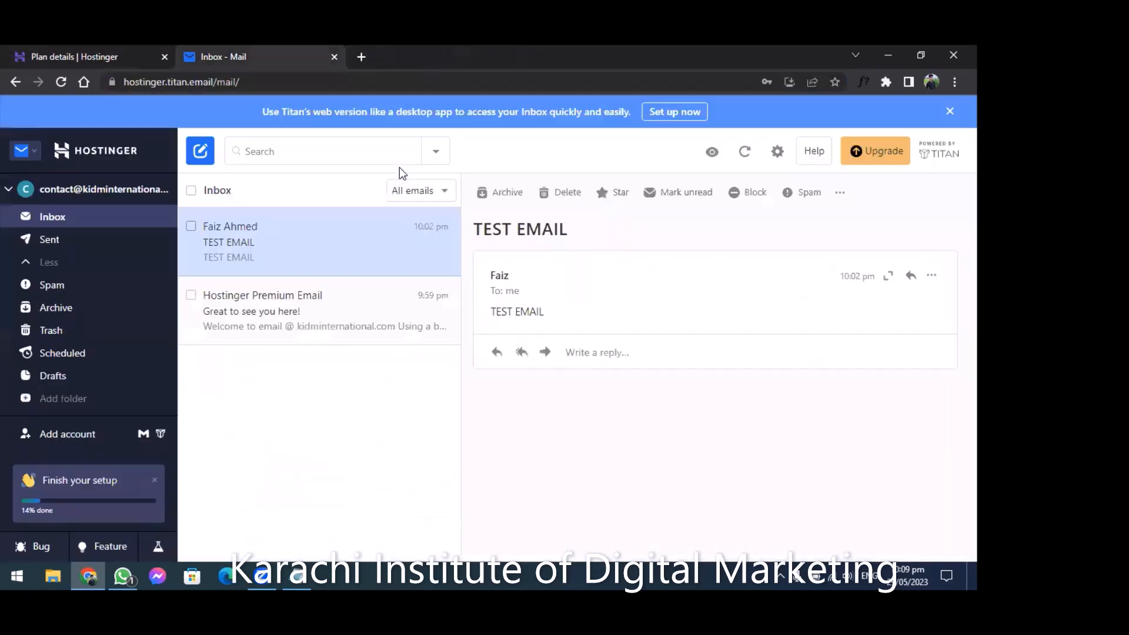
click(75, 56)
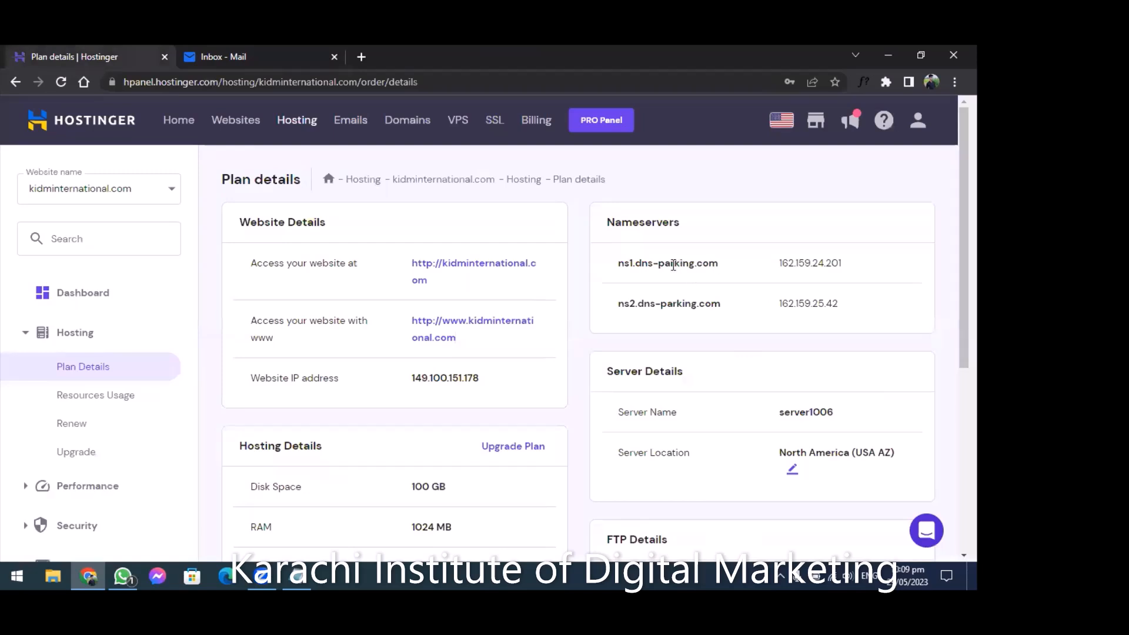
Check the ns1.dns-parking.com nameserver, then go to the hosting plan's Resources Usage page
drag(621, 263, 720, 263)
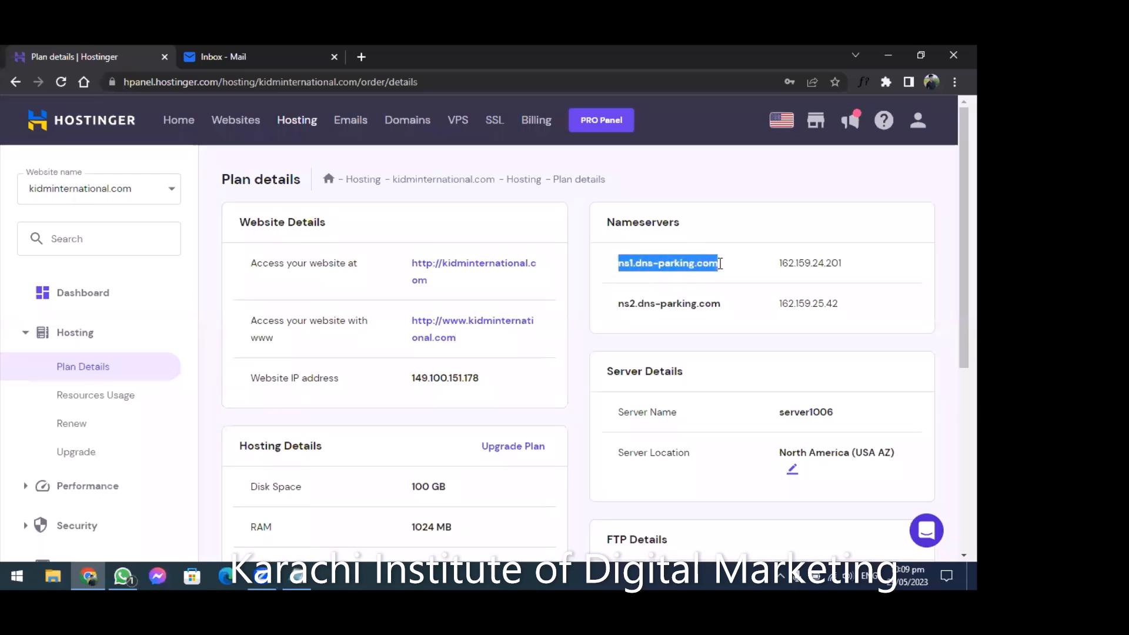
click(671, 282)
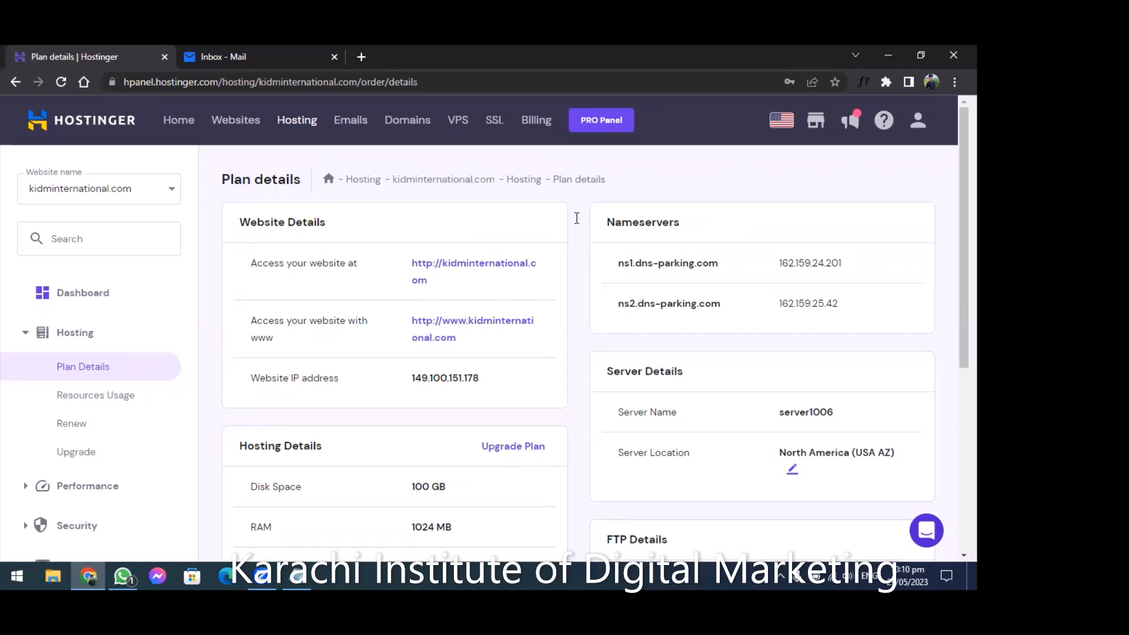
drag(618, 262, 719, 259)
click(633, 268)
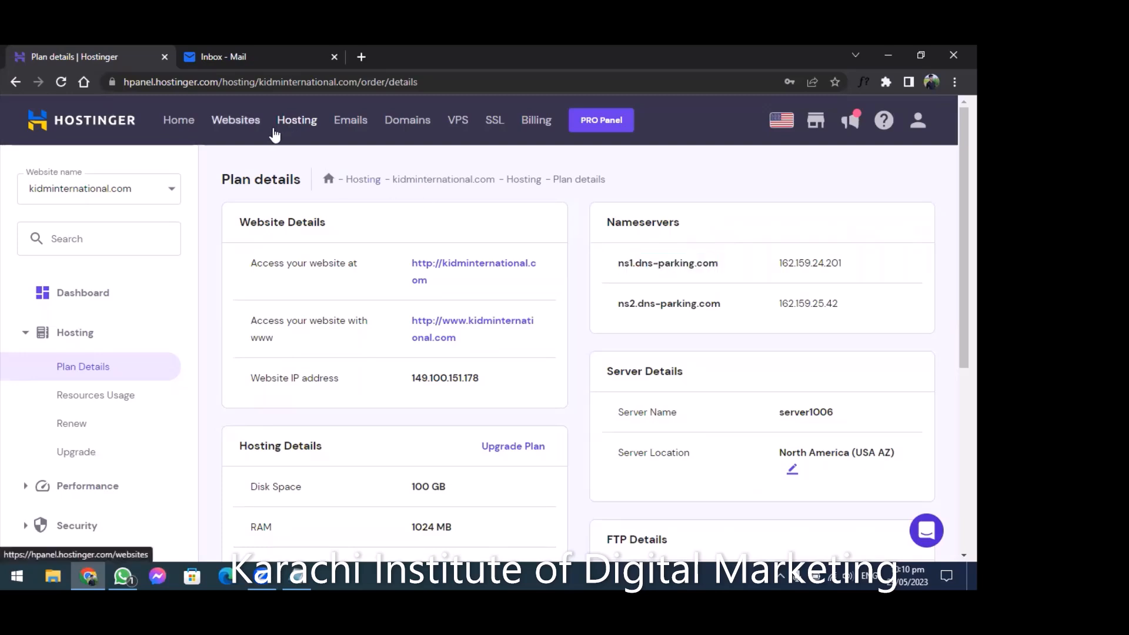
scroll(246, 298, down, 4)
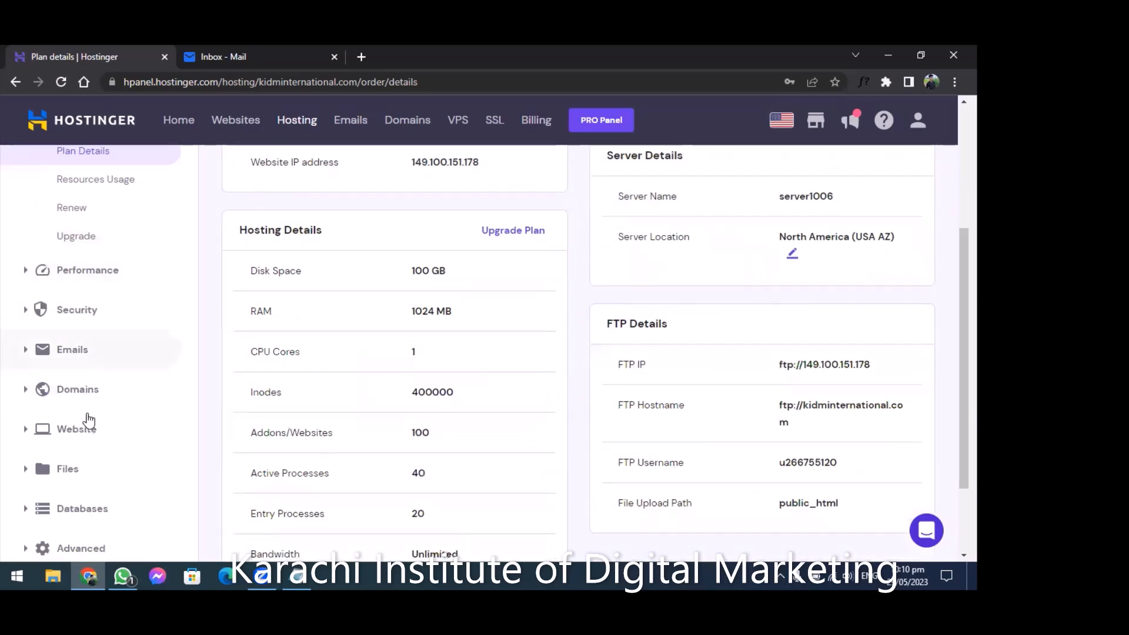
scroll(89, 400, up, 1)
scroll(88, 388, up, 1)
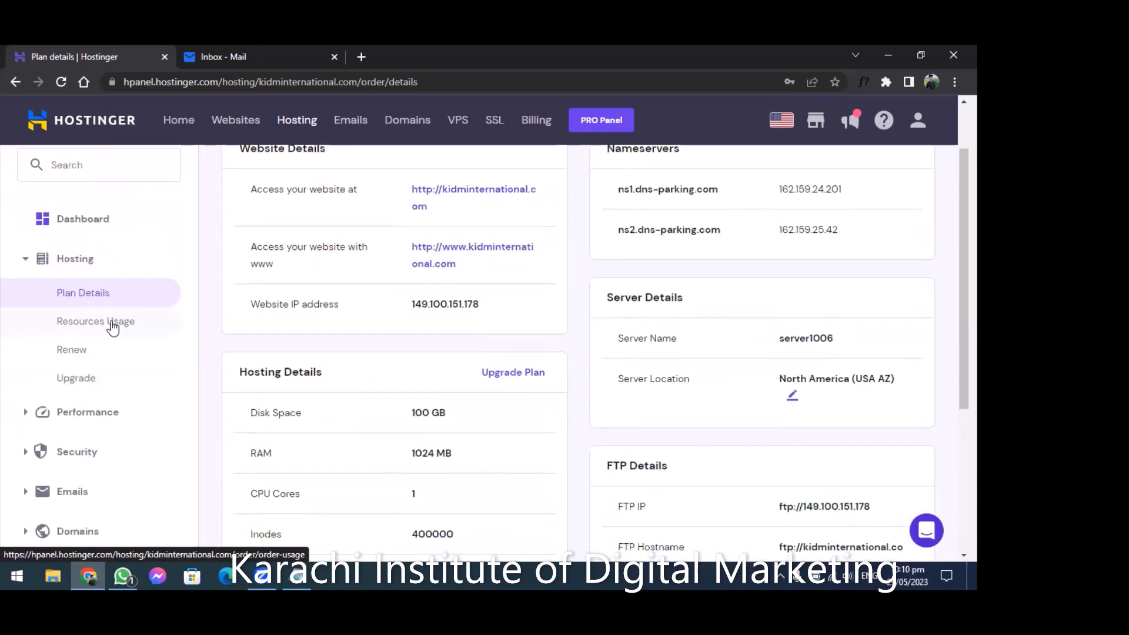
click(98, 328)
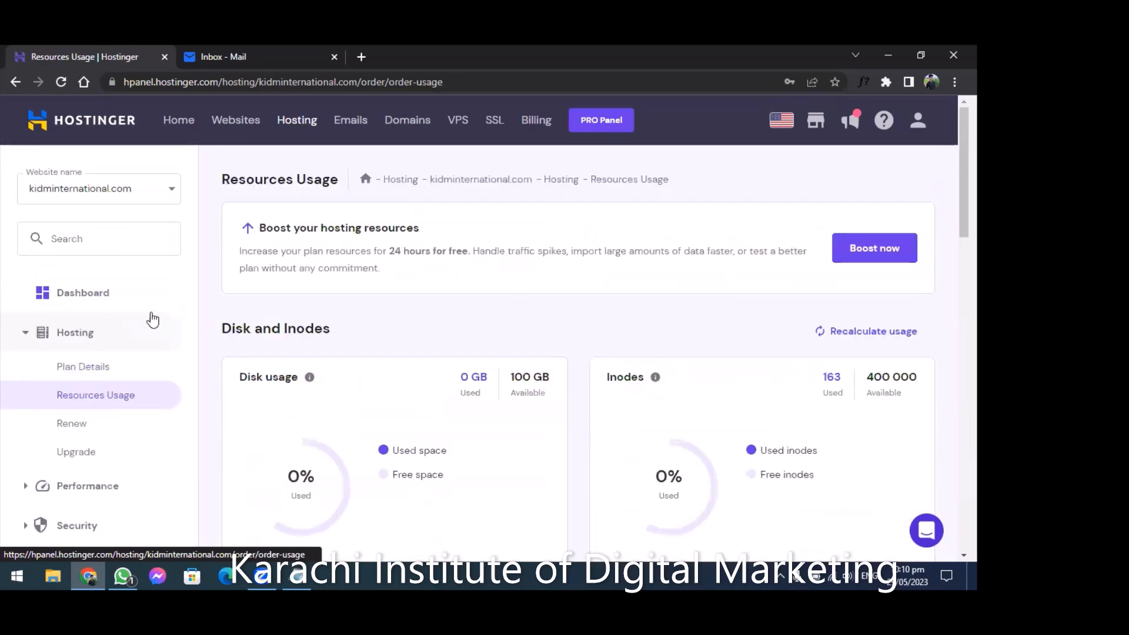
scroll(629, 283, down, 2)
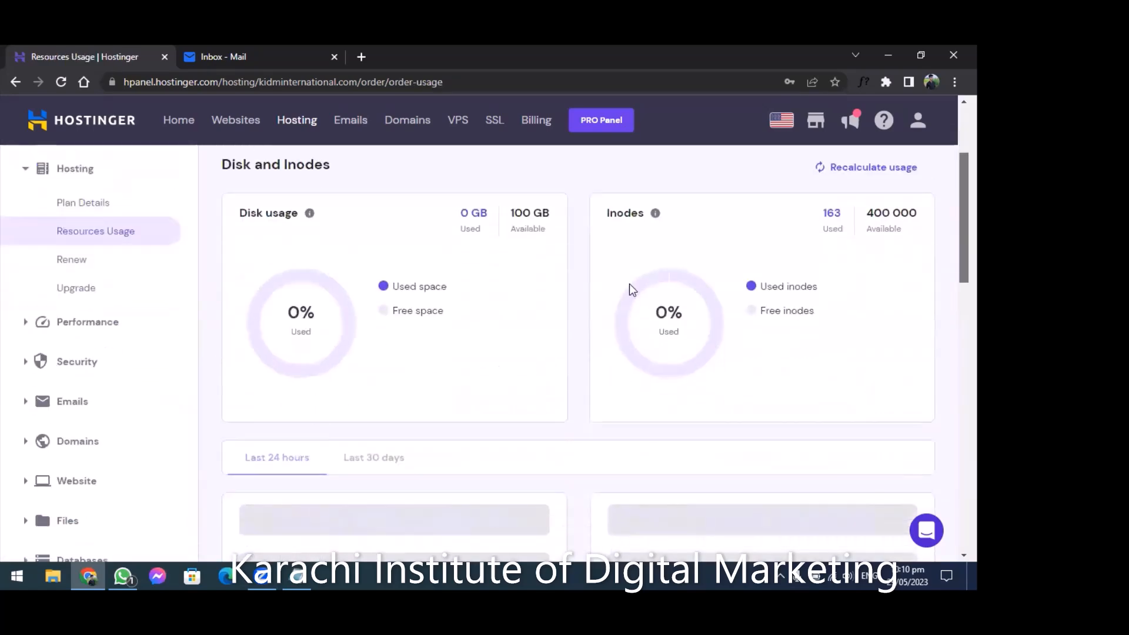
double_click(469, 210)
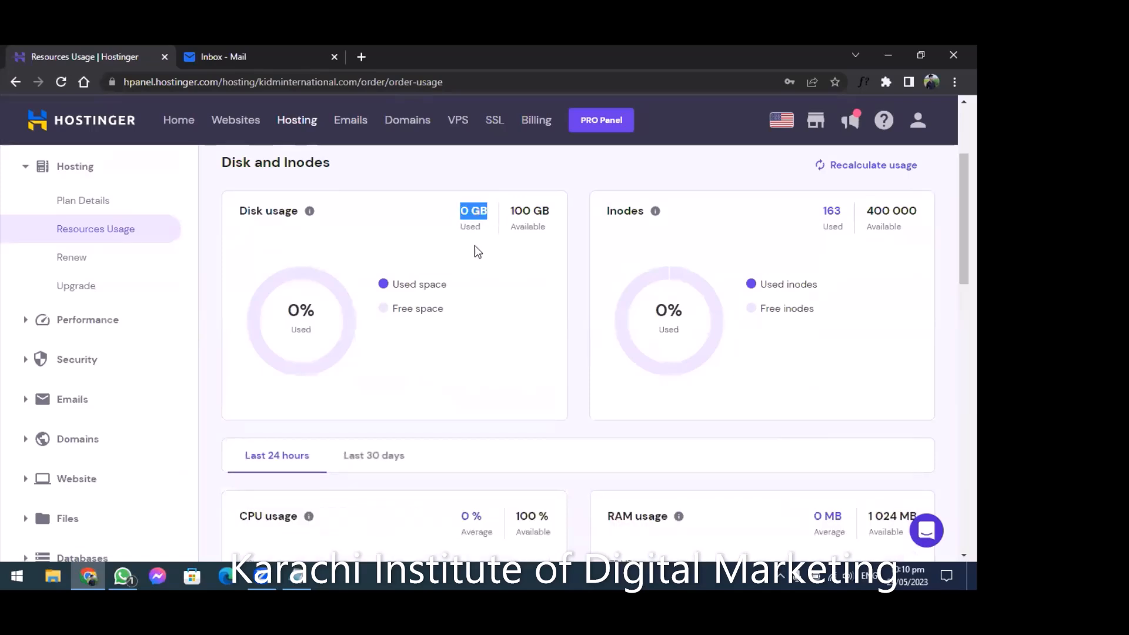
click(403, 212)
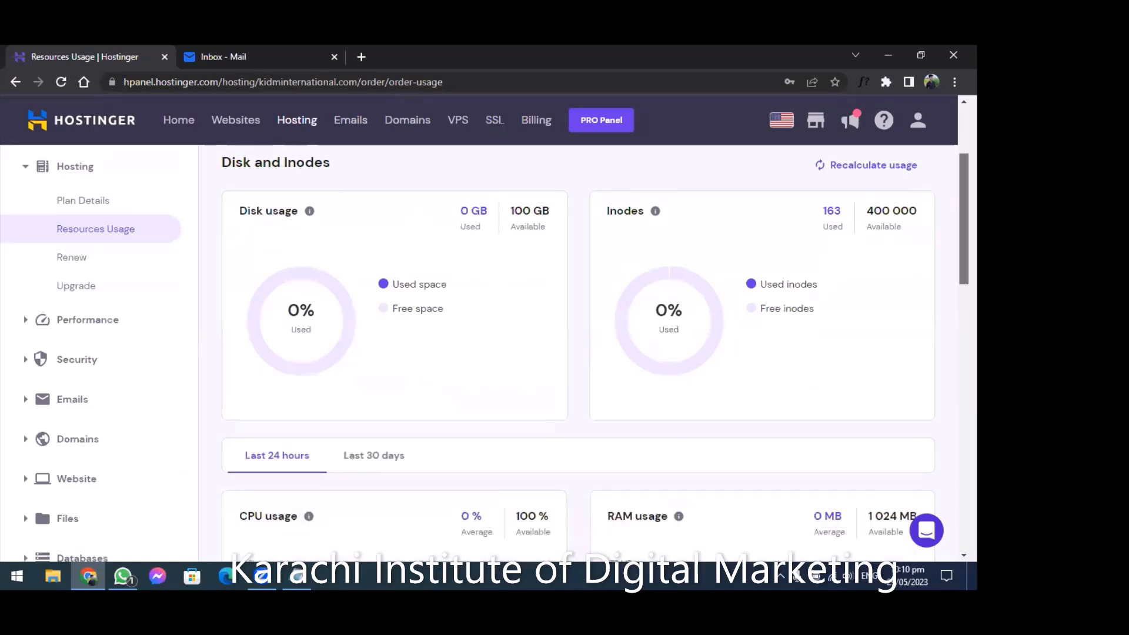
scroll(903, 259, up, 1)
drag(869, 257, 923, 254)
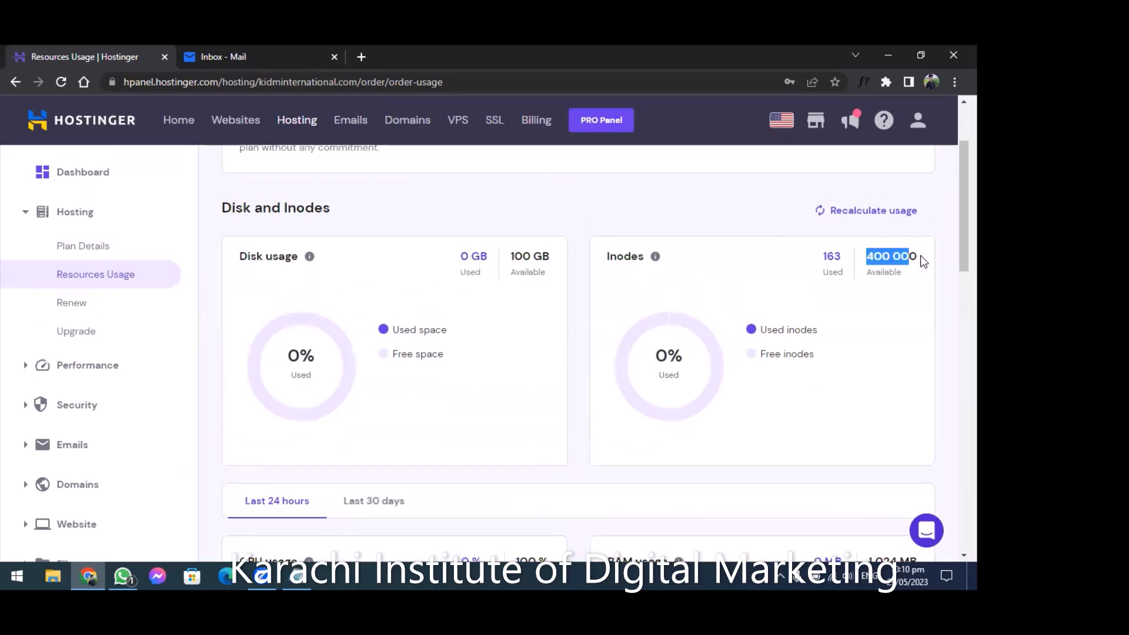
click(874, 256)
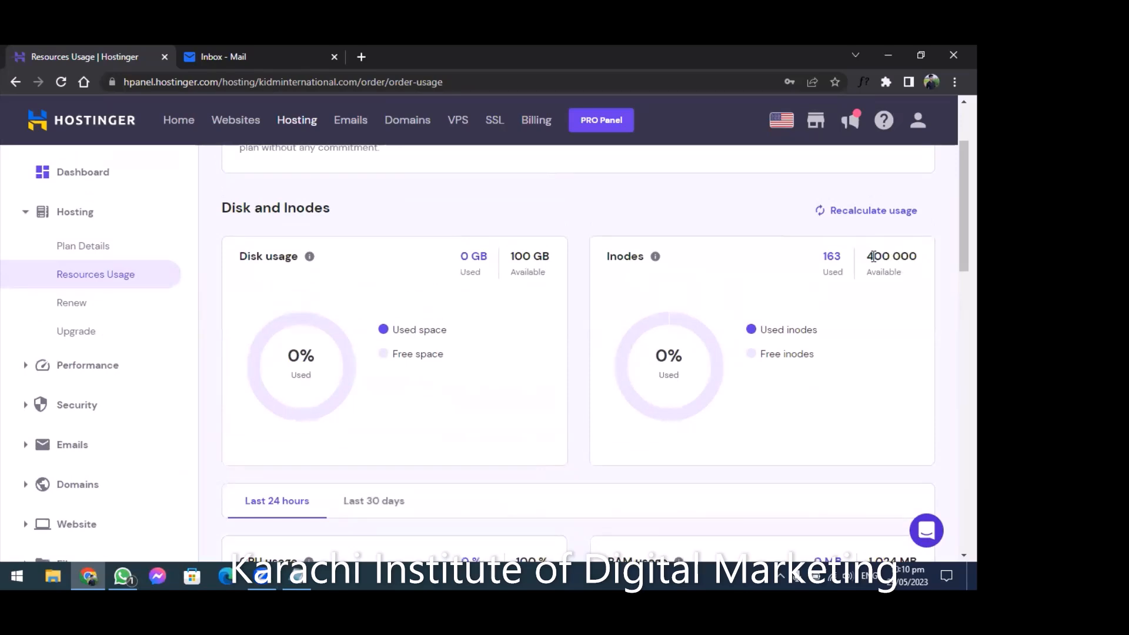
drag(821, 256, 841, 255)
click(841, 256)
double_click(831, 257)
click(830, 257)
scroll(963, 205, down, 2)
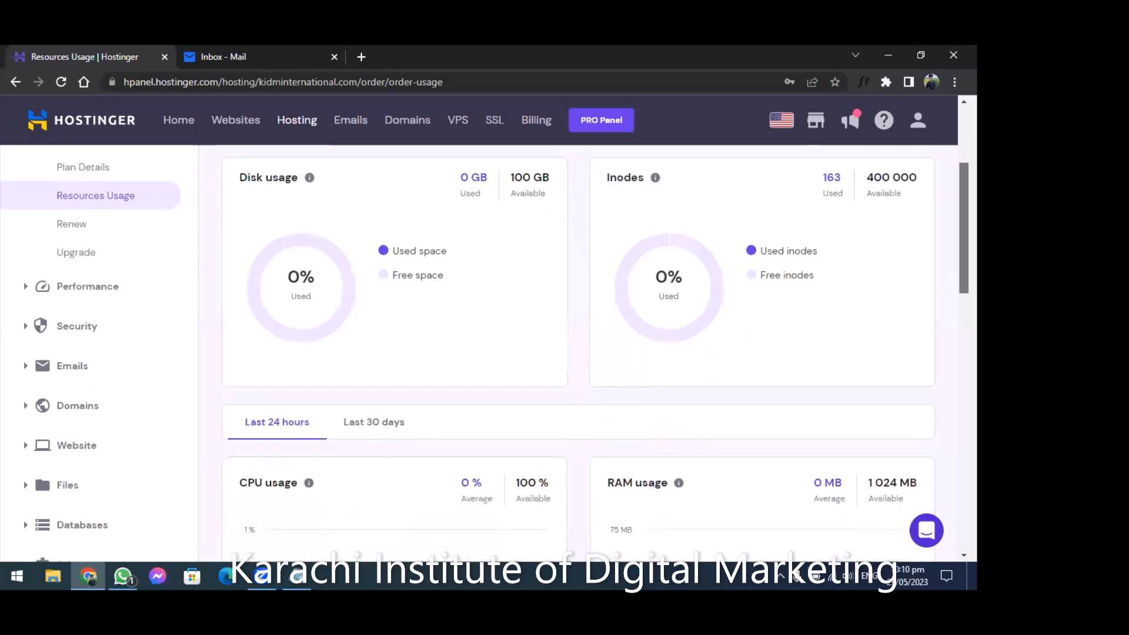
scroll(484, 353, up, 1)
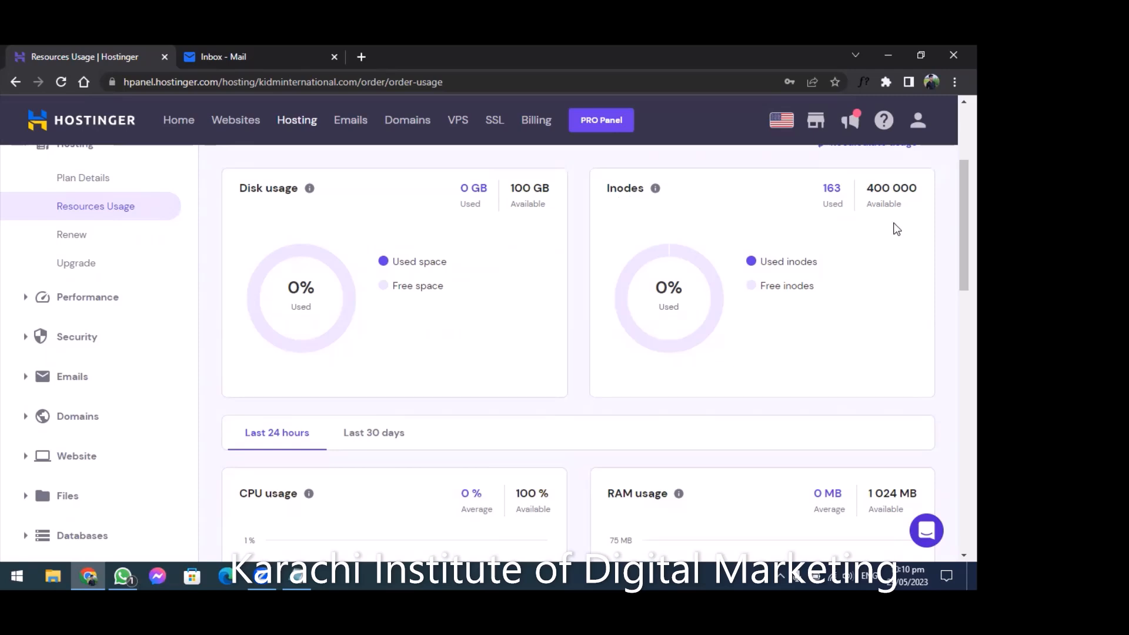
drag(867, 188, 920, 194)
click(726, 228)
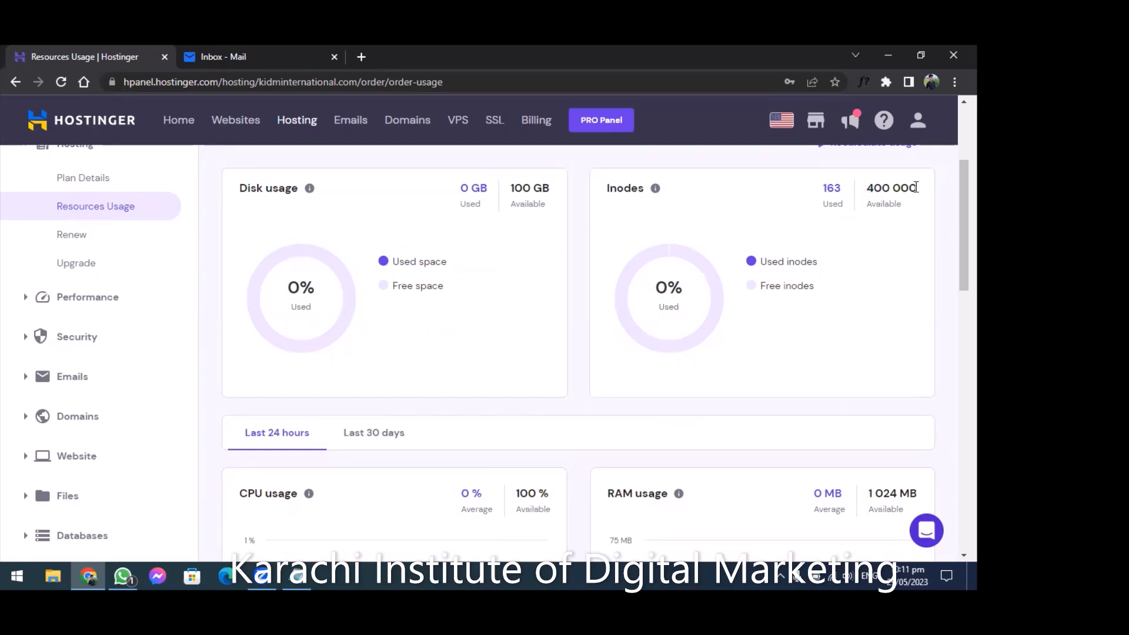
double_click(915, 186)
click(900, 228)
mouse_move(655, 196)
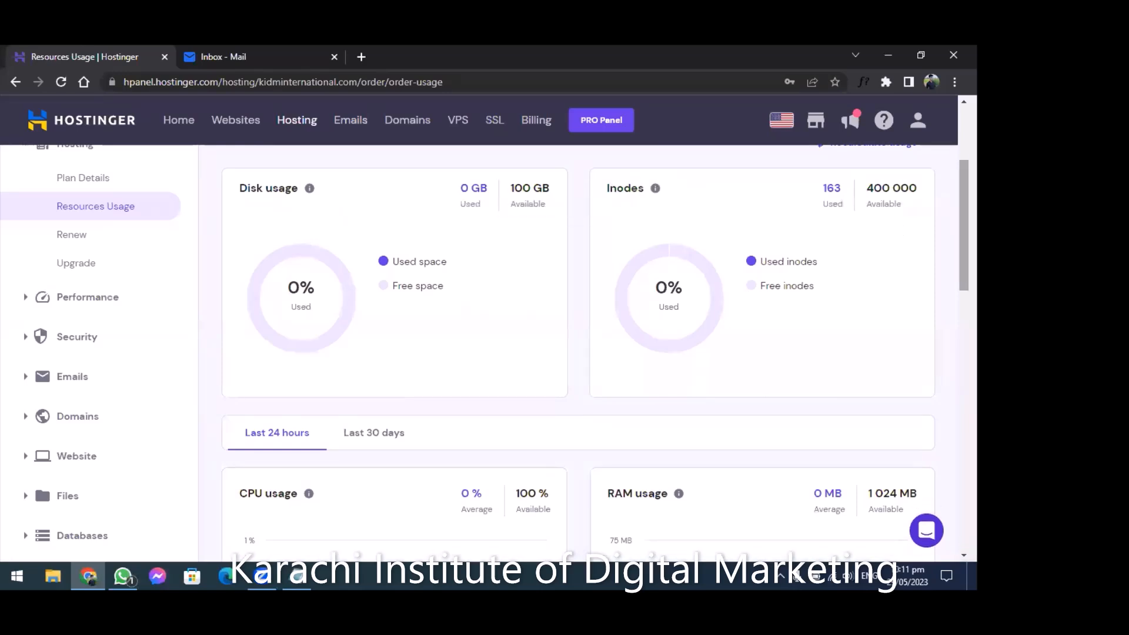
scroll(655, 189, down, 2)
scroll(380, 372, down, 1)
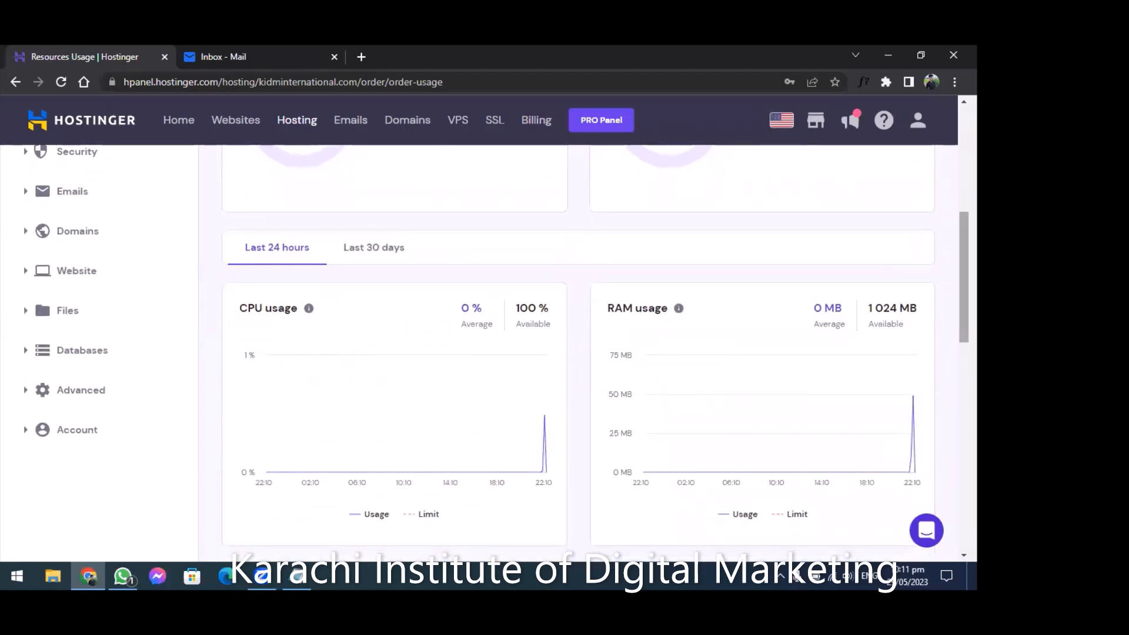
scroll(625, 313, down, 3)
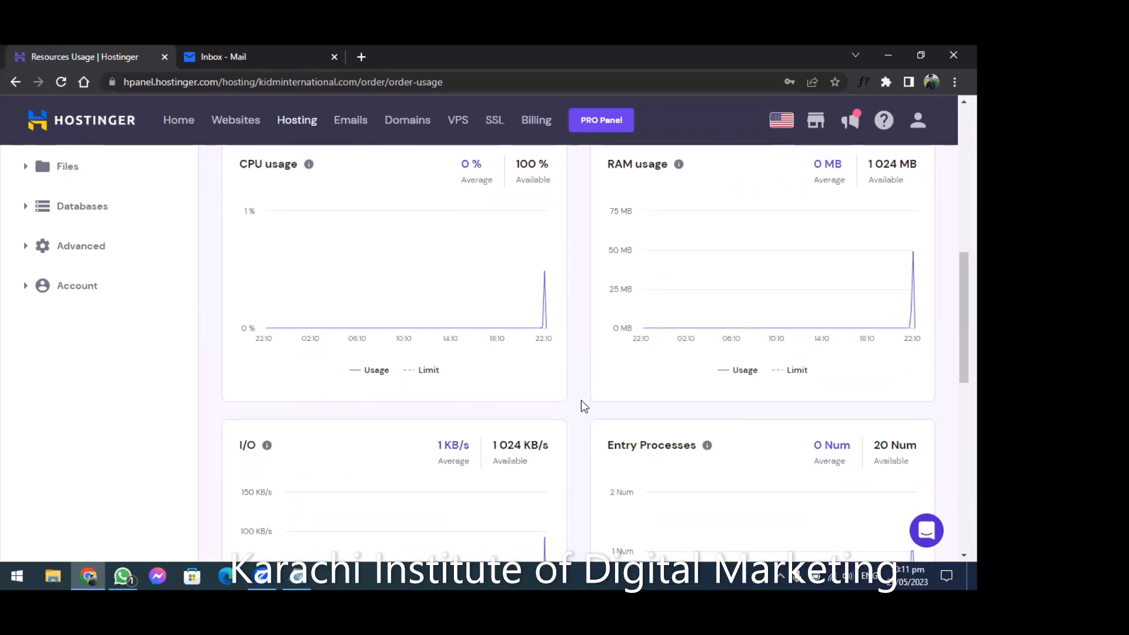
scroll(418, 332, up, 2)
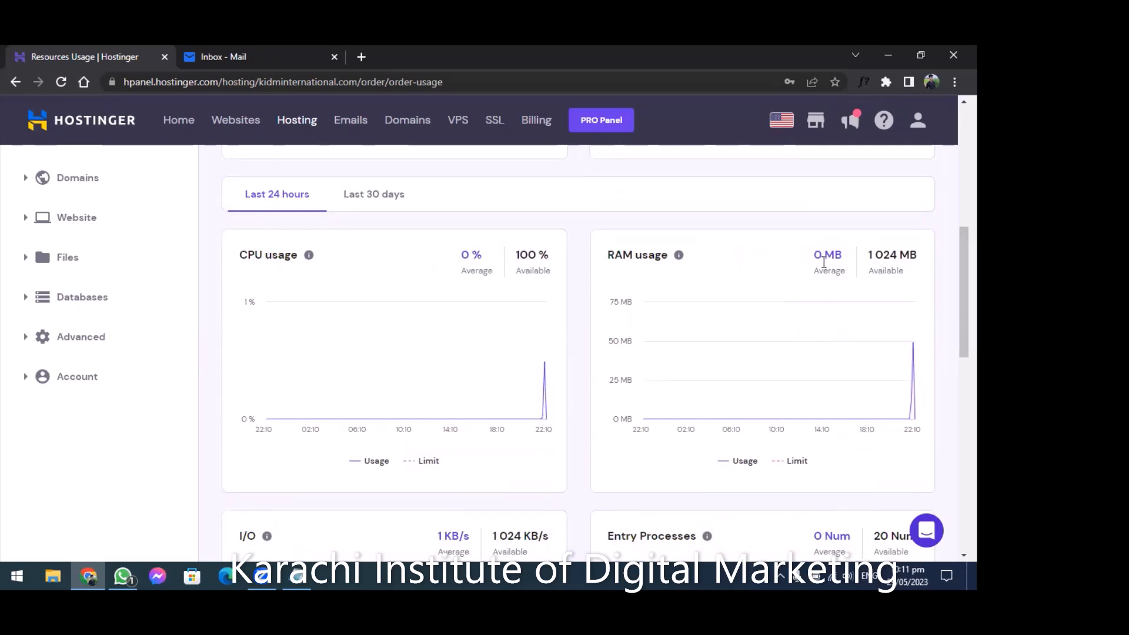
scroll(791, 262, down, 3)
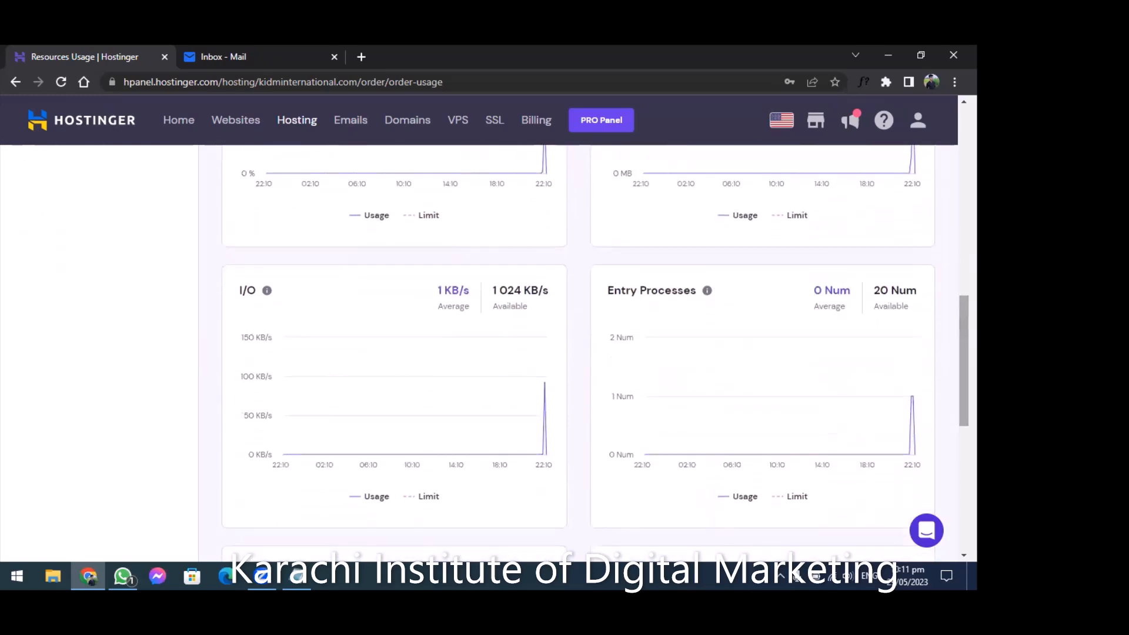
scroll(625, 263, down, 1)
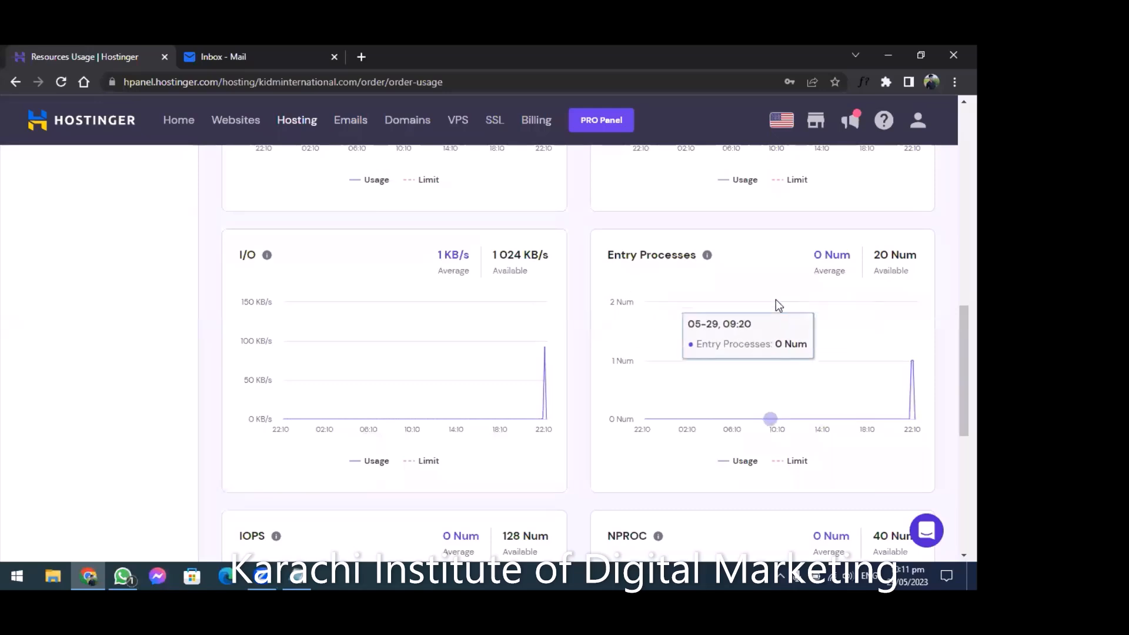
scroll(881, 324, down, 1)
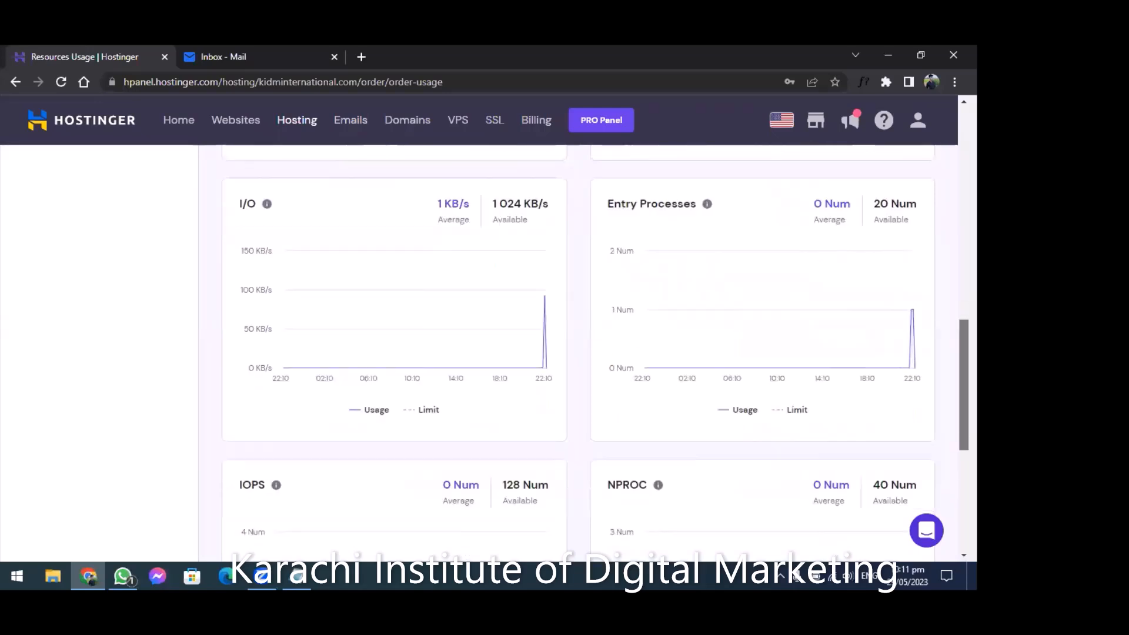
scroll(870, 306, up, 1)
scroll(854, 285, down, 1)
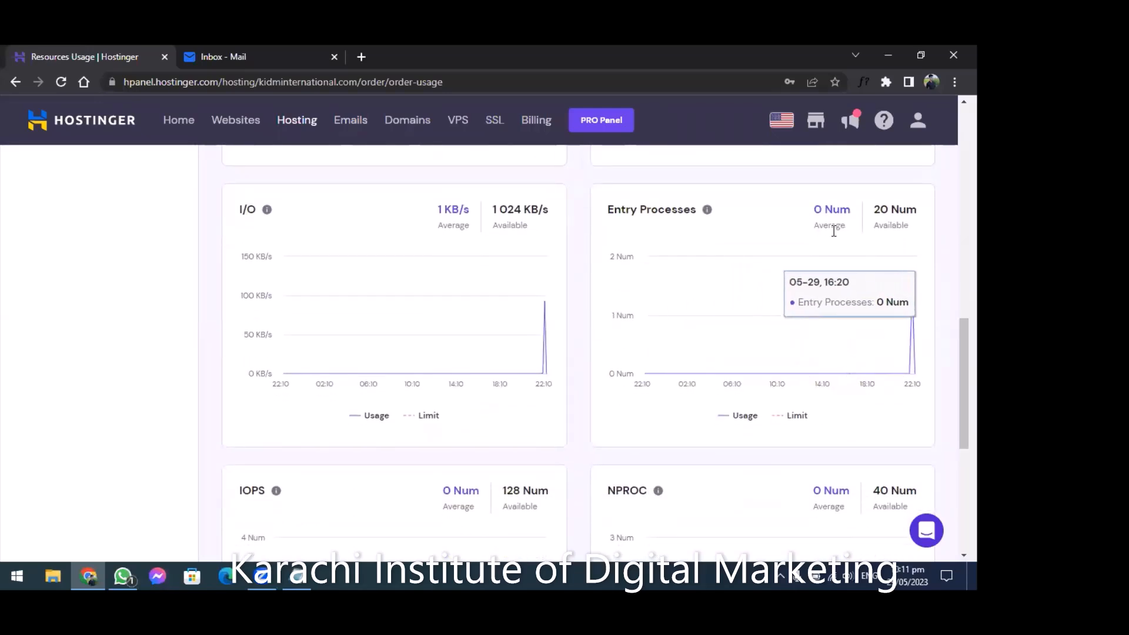
drag(963, 365, 964, 153)
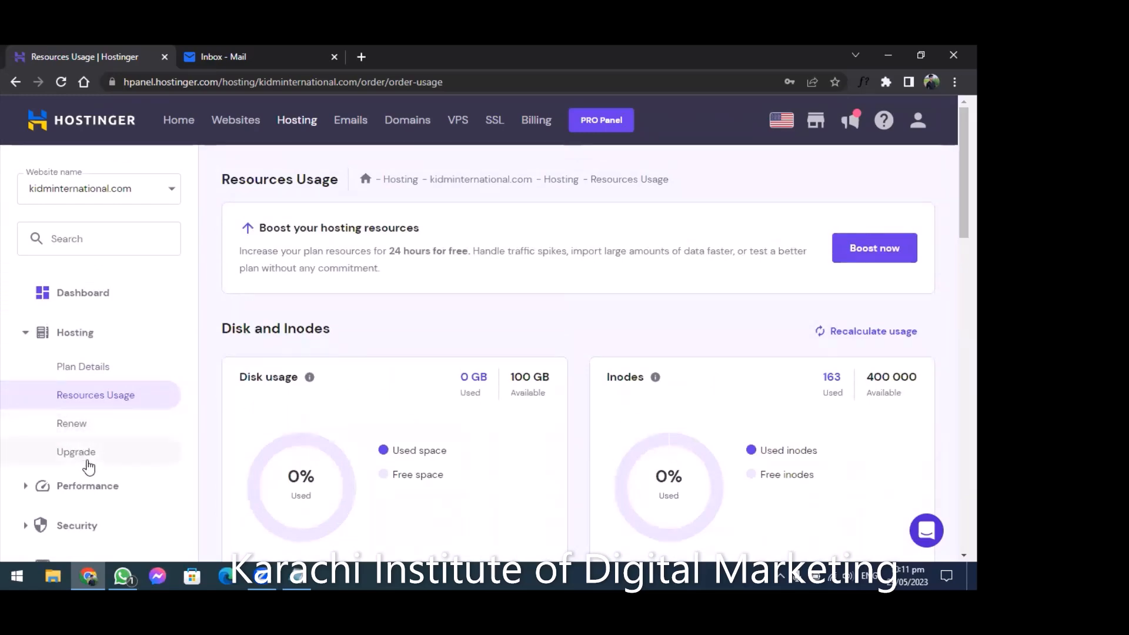
scroll(82, 453, down, 1)
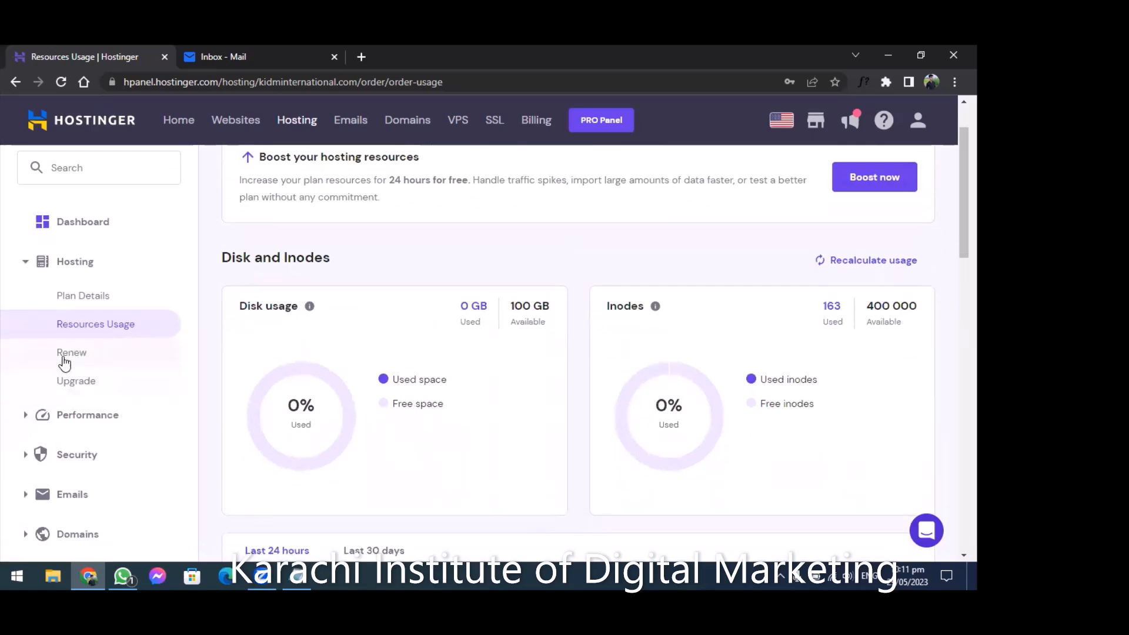
scroll(62, 361, down, 1)
click(44, 344)
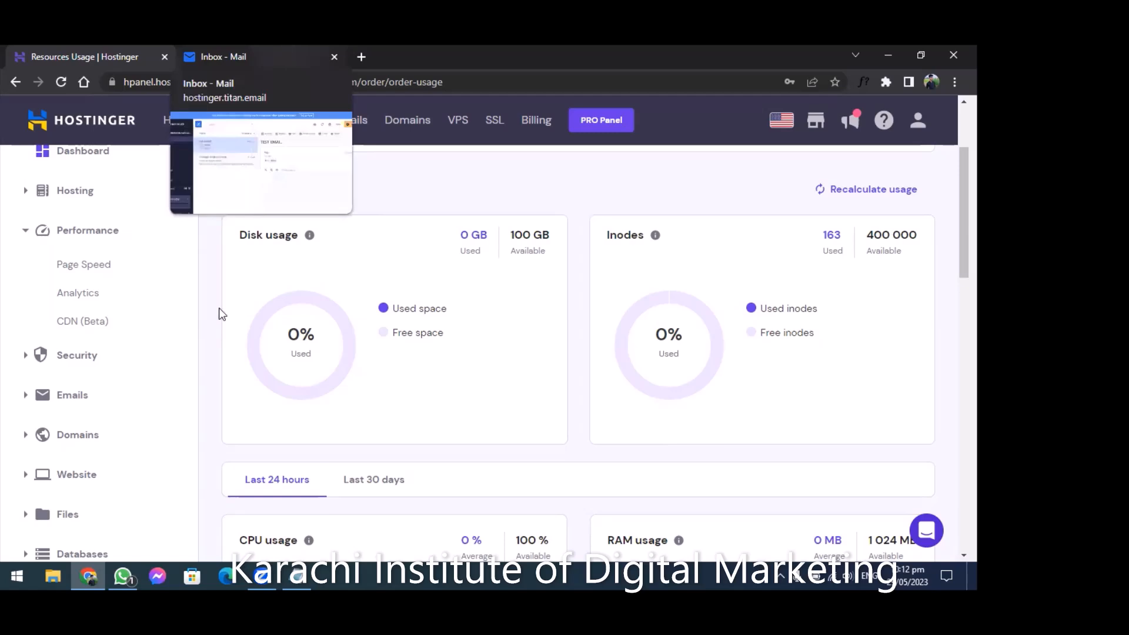
scroll(211, 287, down, 2)
scroll(211, 288, up, 1)
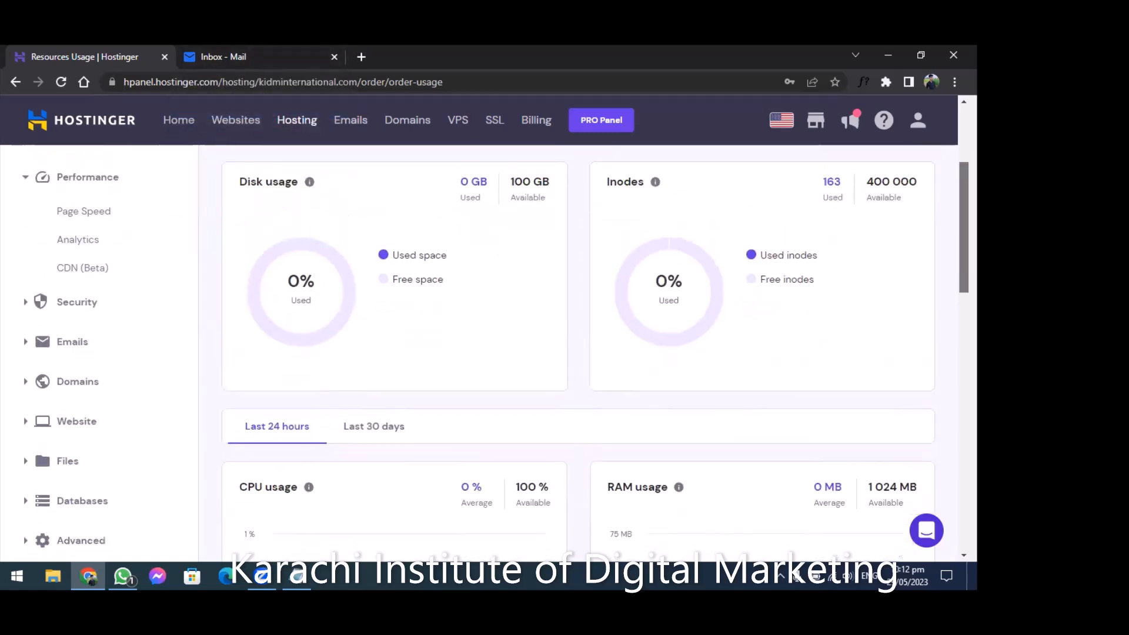
scroll(51, 204, down, 2)
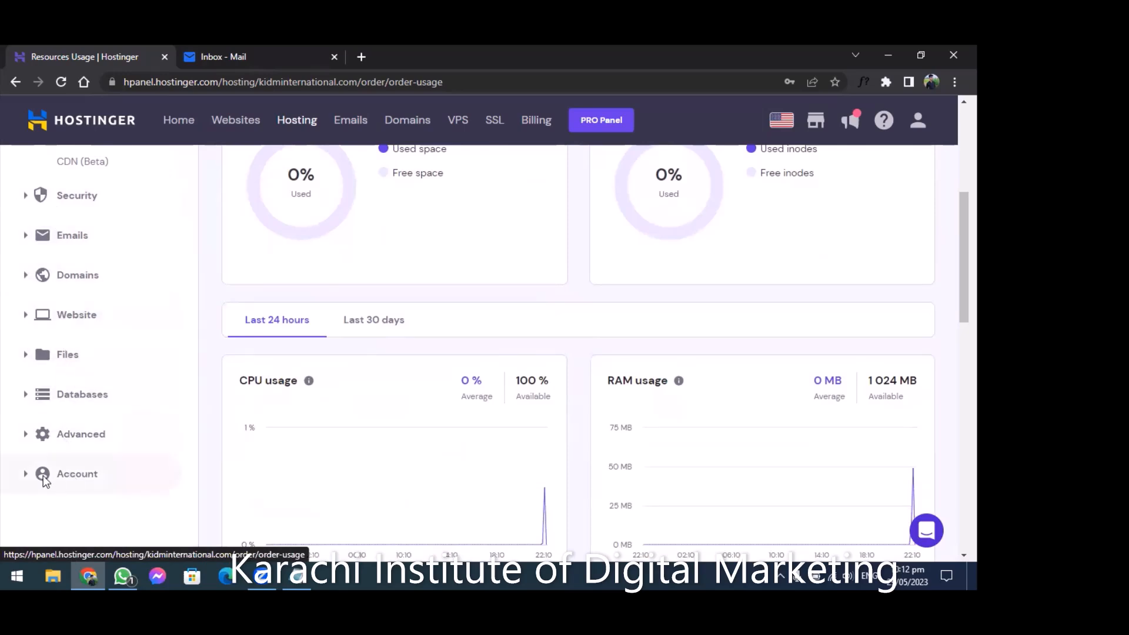
scroll(576, 353, up, 5)
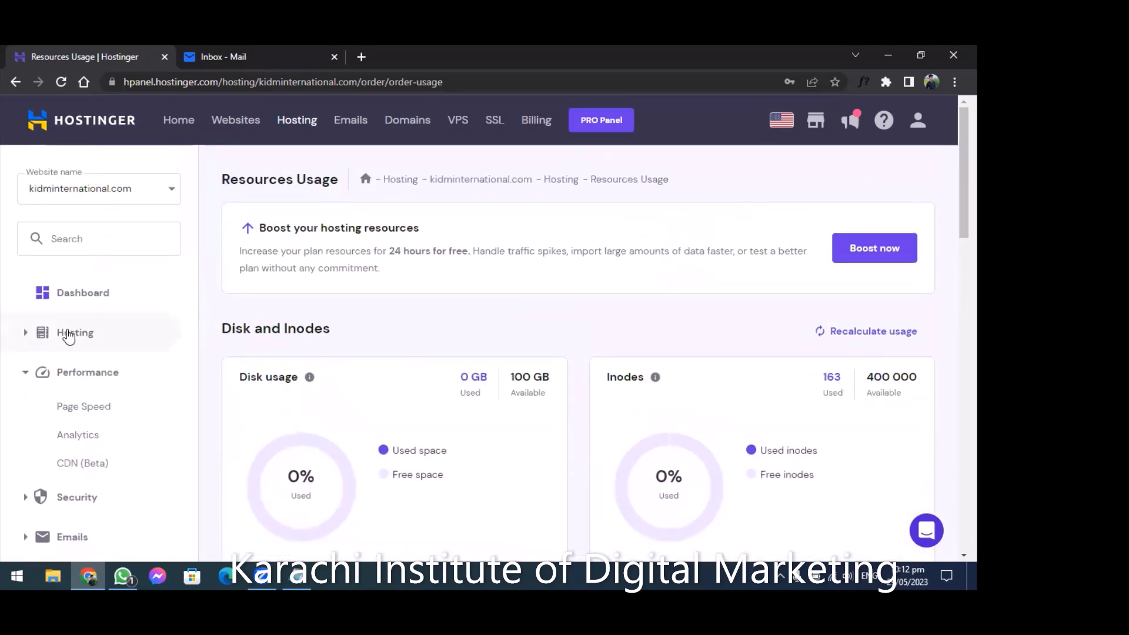
scroll(68, 336, down, 3)
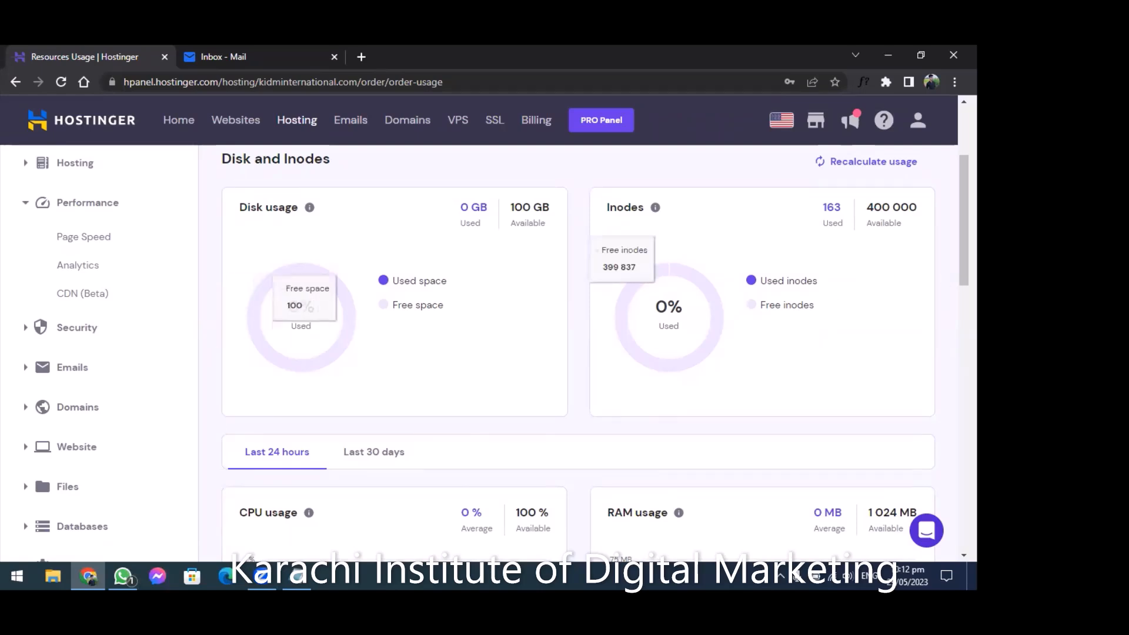
scroll(894, 294, down, 2)
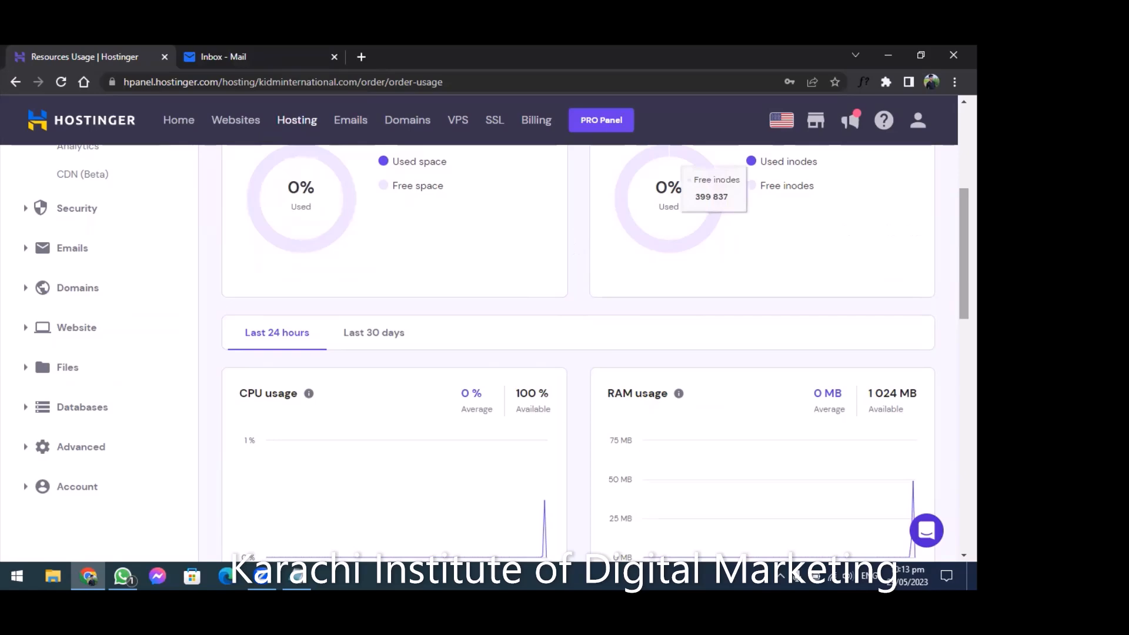
scroll(682, 200, up, 3)
scroll(682, 200, up, 1)
scroll(682, 200, down, 1)
scroll(682, 200, up, 2)
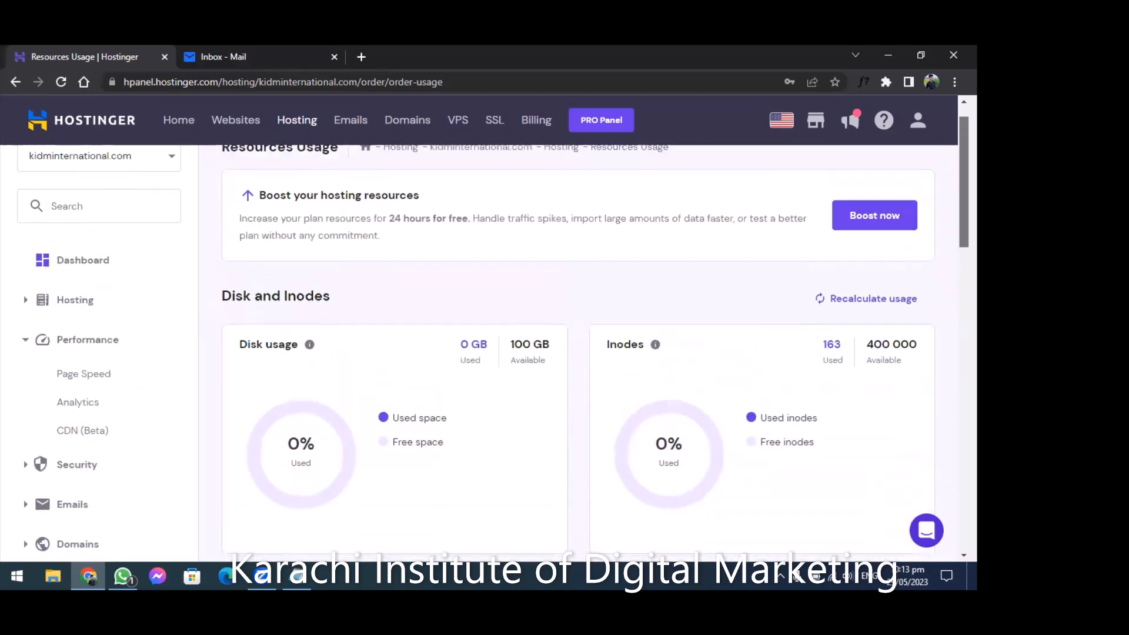
scroll(673, 502, up, 1)
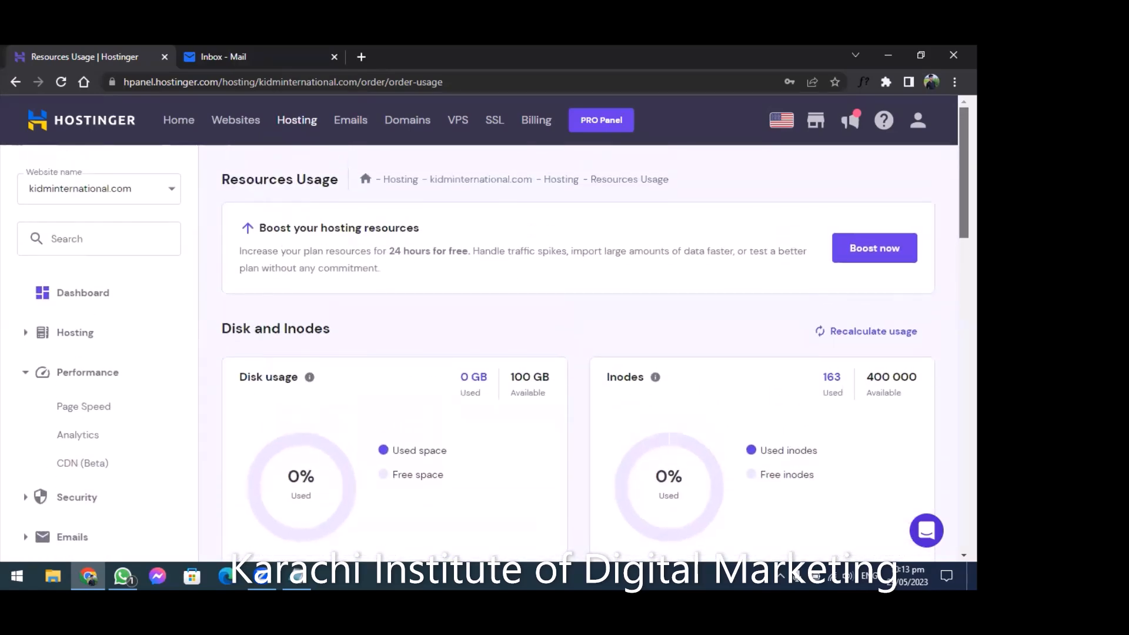
scroll(673, 502, down, 2)
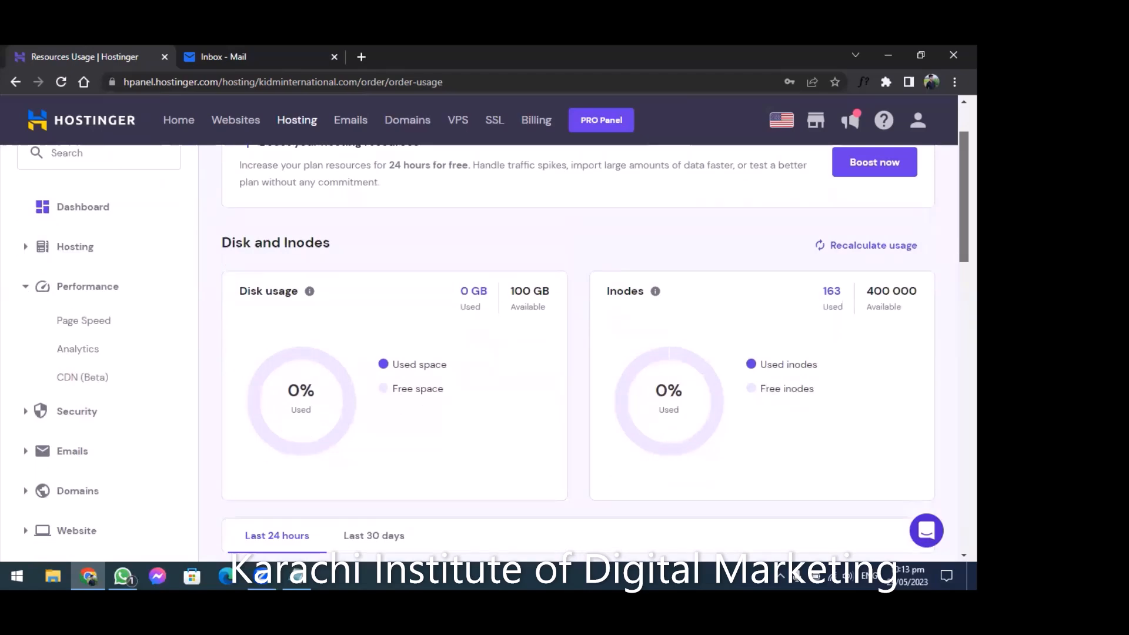
scroll(587, 353, down, 4)
scroll(759, 406, down, 3)
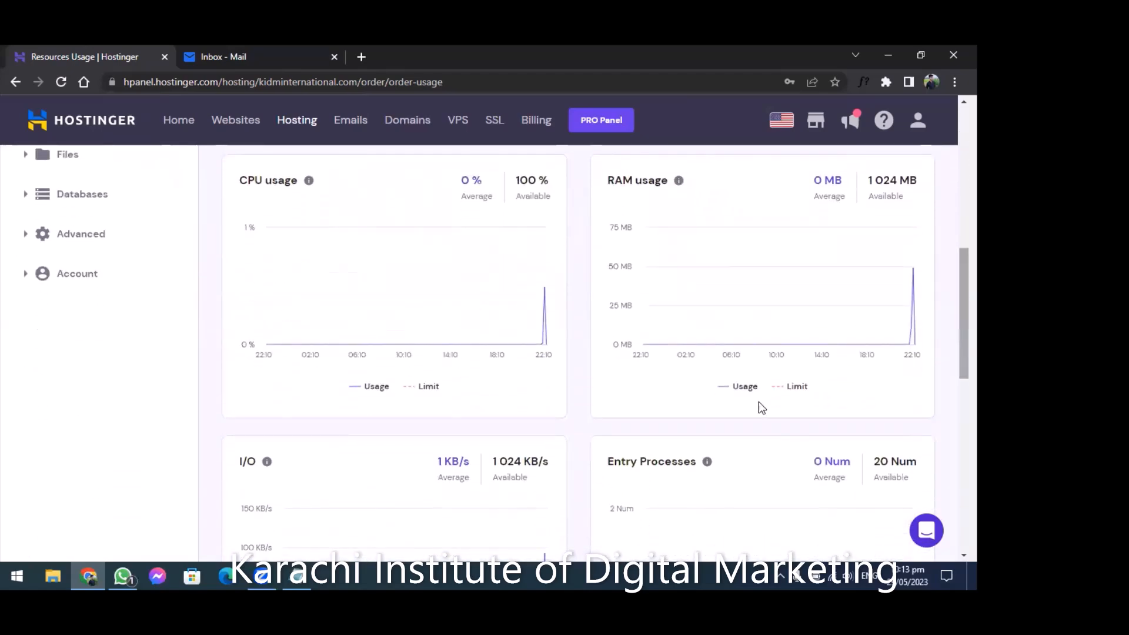
mouse_move(441, 542)
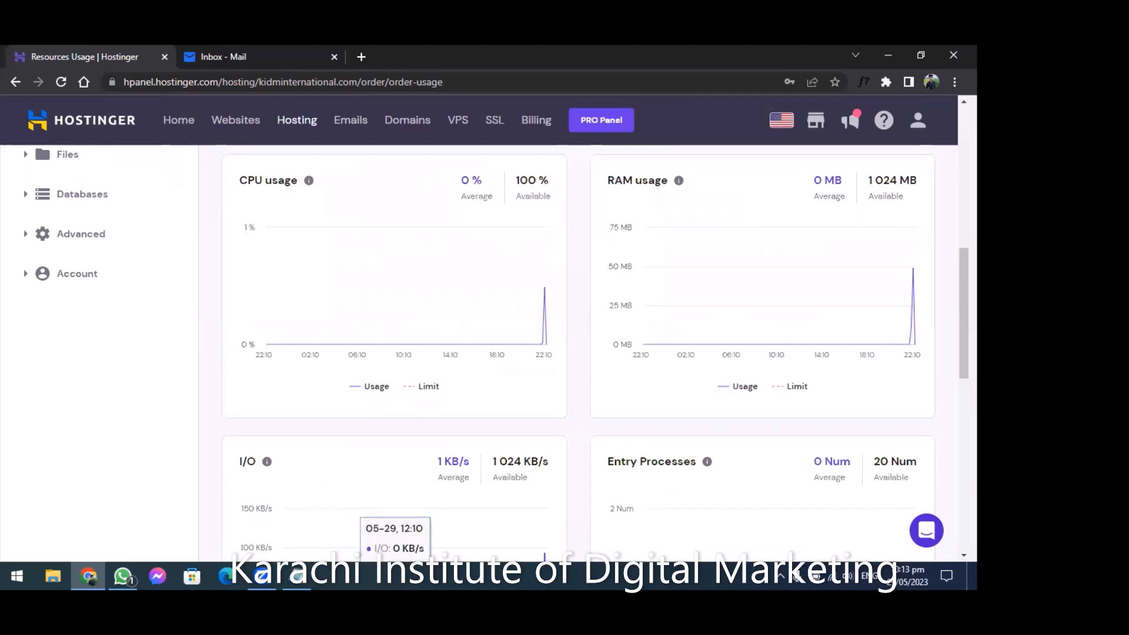
scroll(733, 460, up, 7)
scroll(733, 460, down, 1)
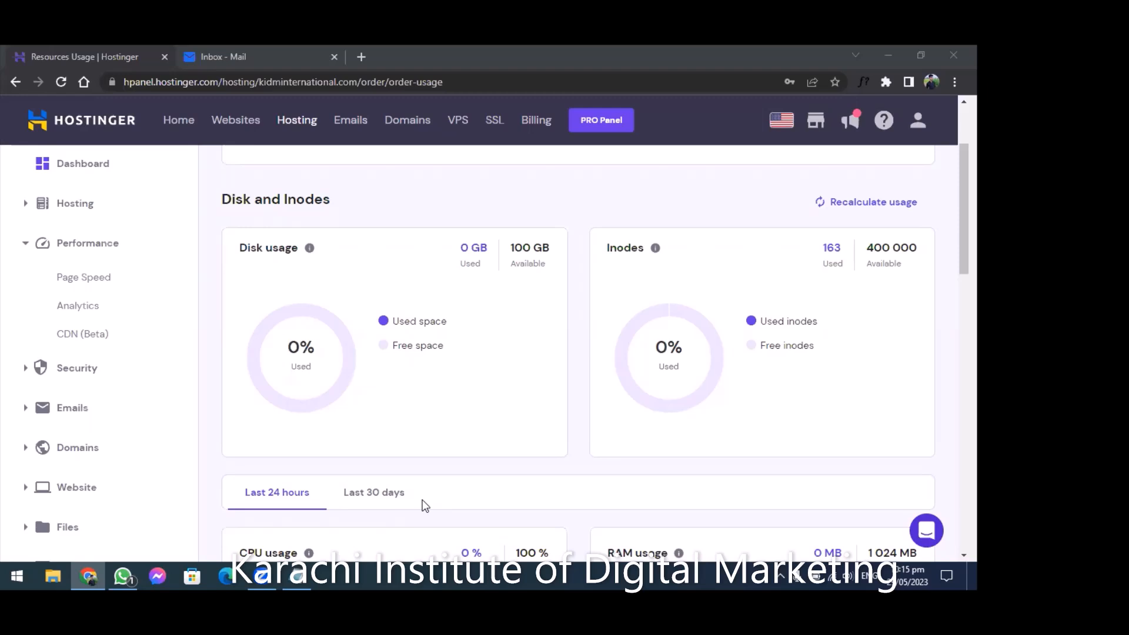
Search Google Images for 'cpanel' and open WPBeginner's 'What is: cPanel' article
click(362, 57)
text(c)
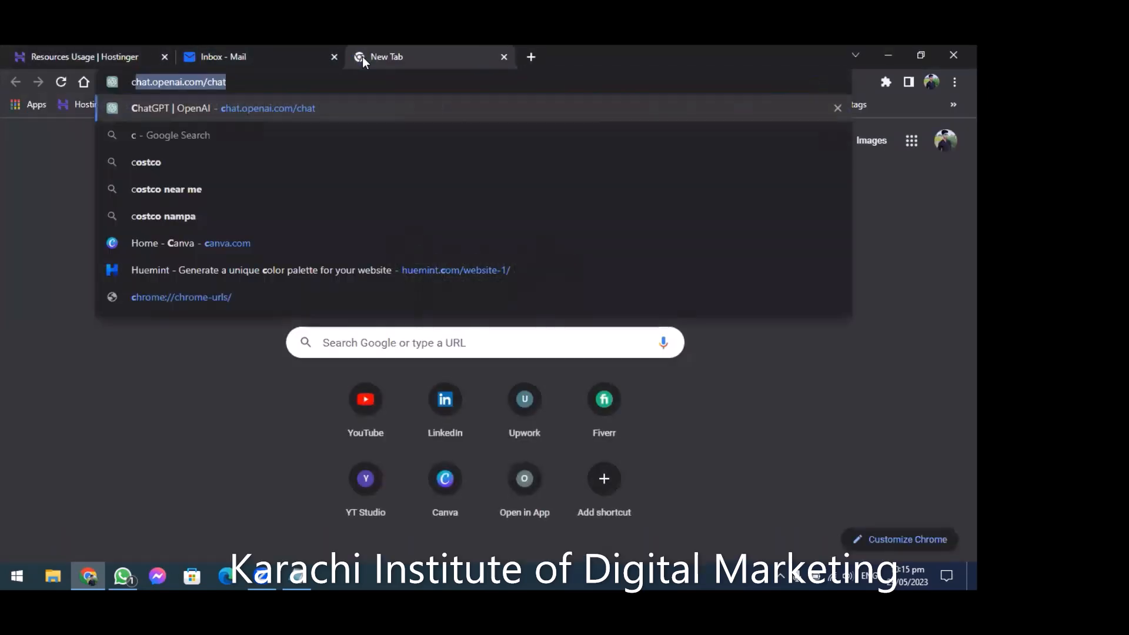
text(panel)
key(Return)
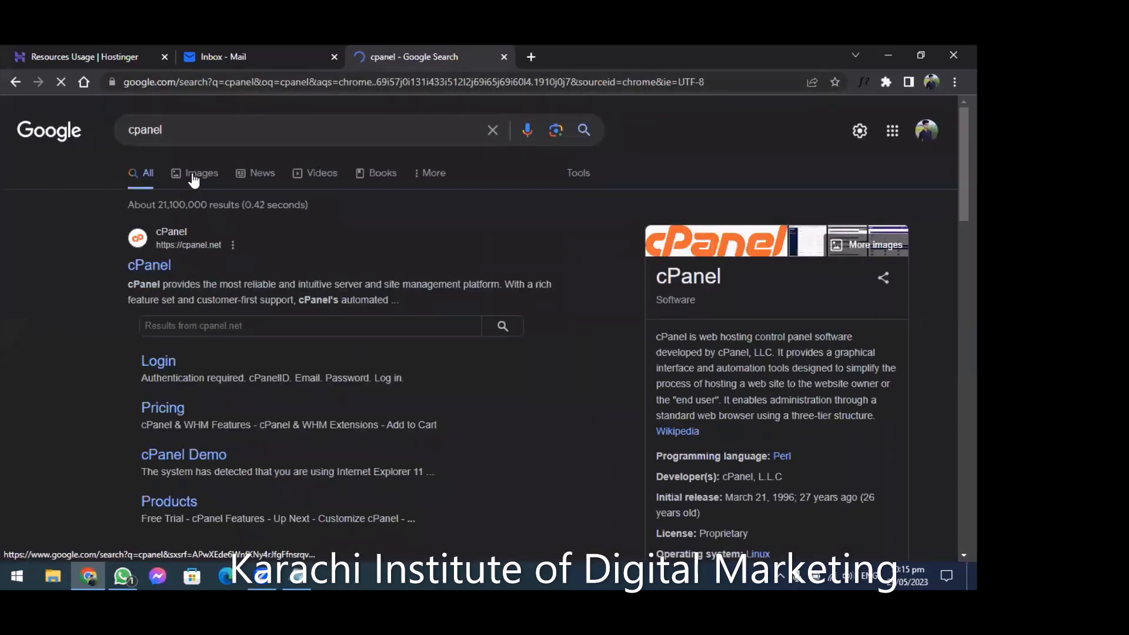
click(194, 174)
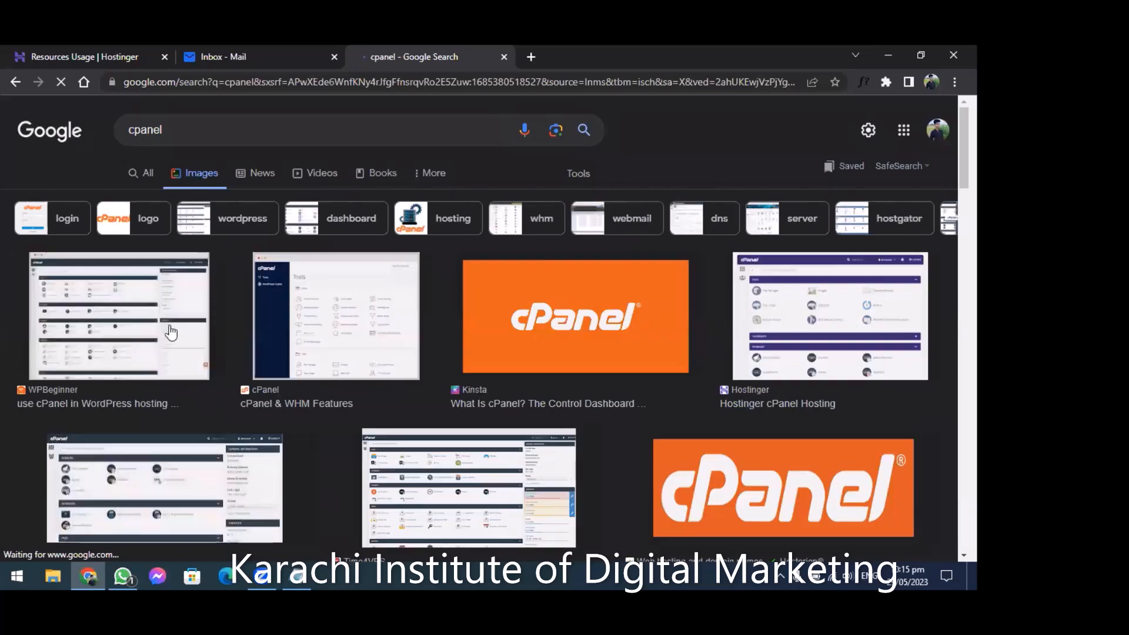
click(170, 333)
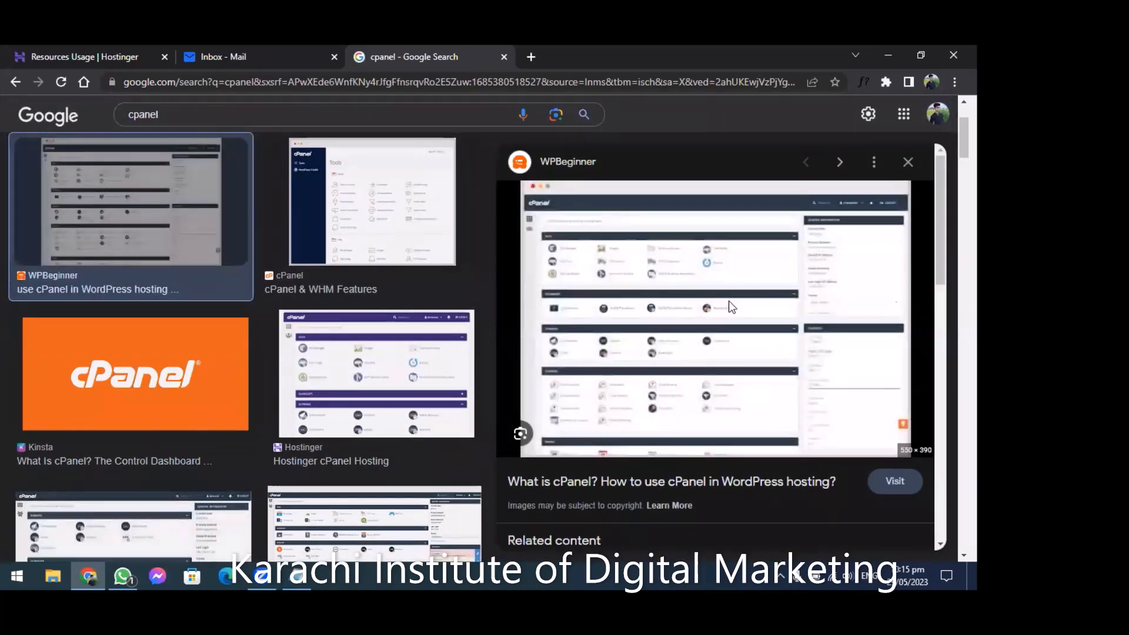
click(728, 301)
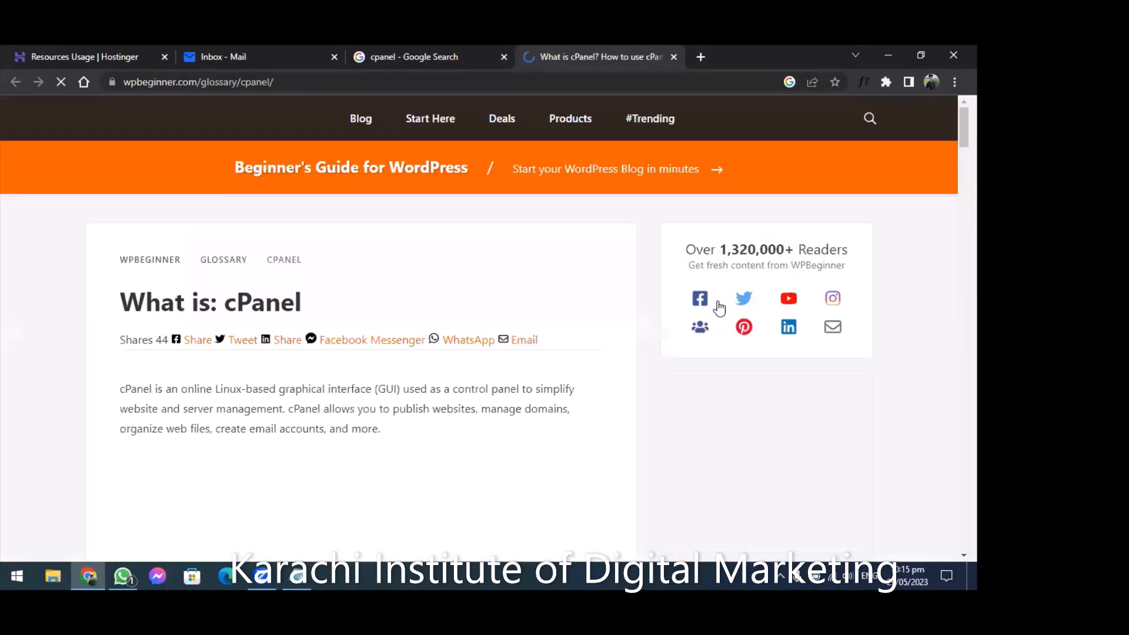
Open WPBeginner's cPanel.jpg screenshot in its own tab, then return to Hostinger's Resources Usage page
scroll(718, 307, down, 3)
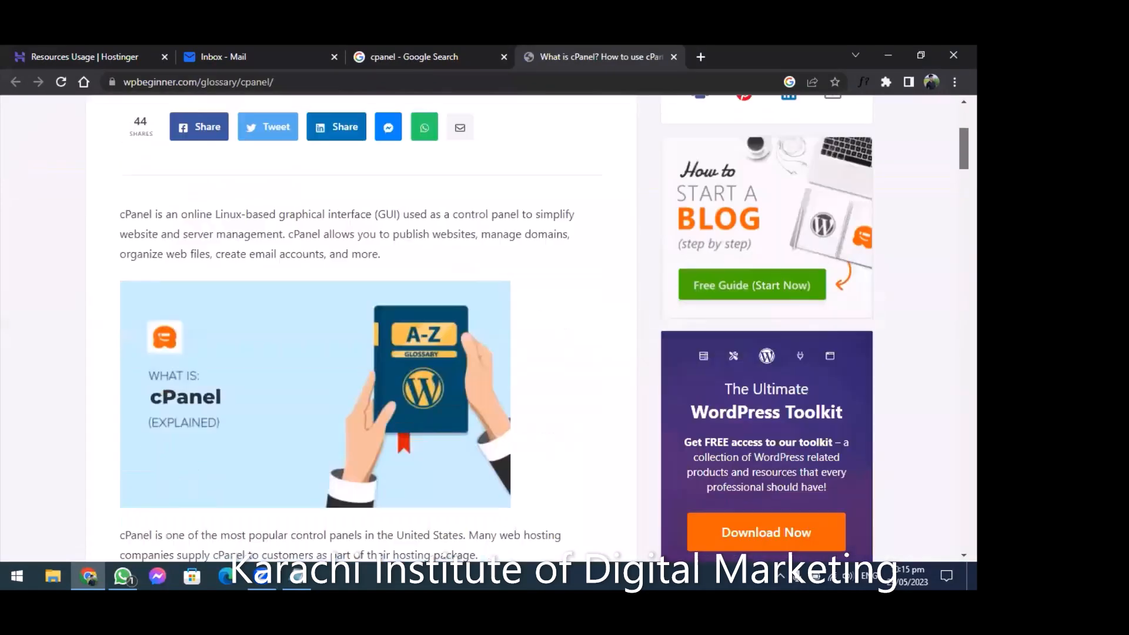
scroll(630, 212, down, 6)
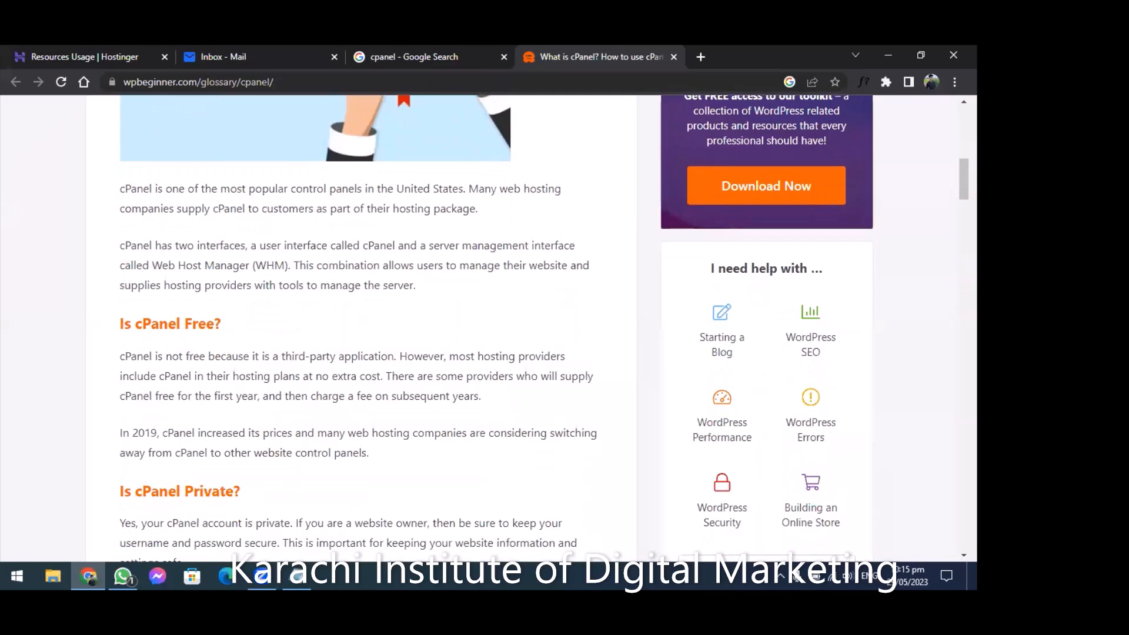
scroll(318, 200, down, 8)
right_click(307, 198)
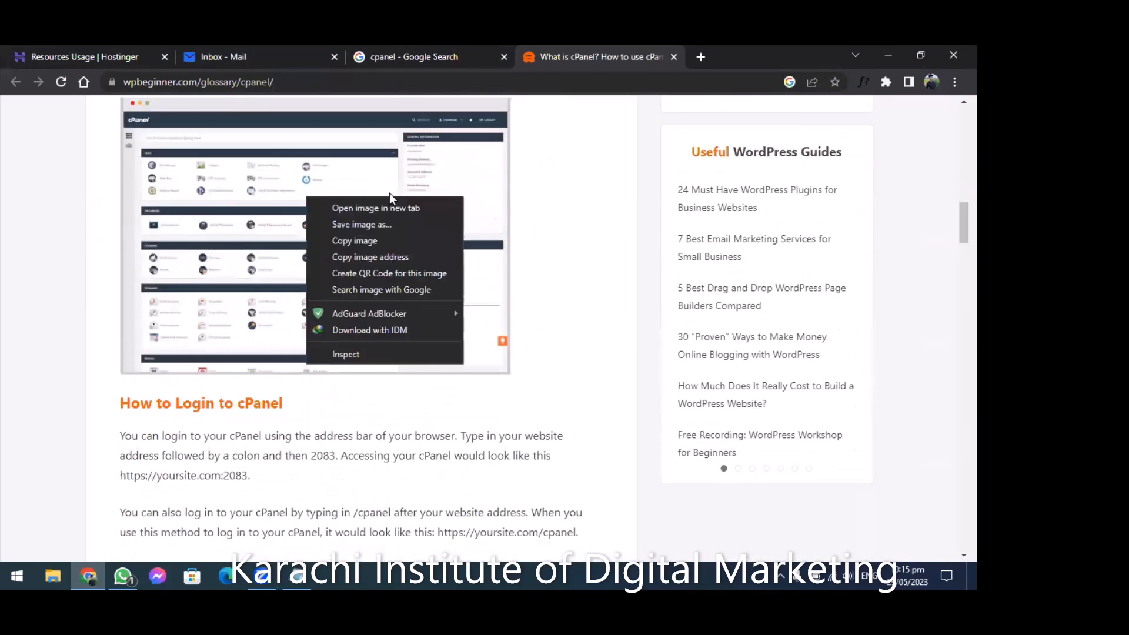
click(376, 208)
click(686, 54)
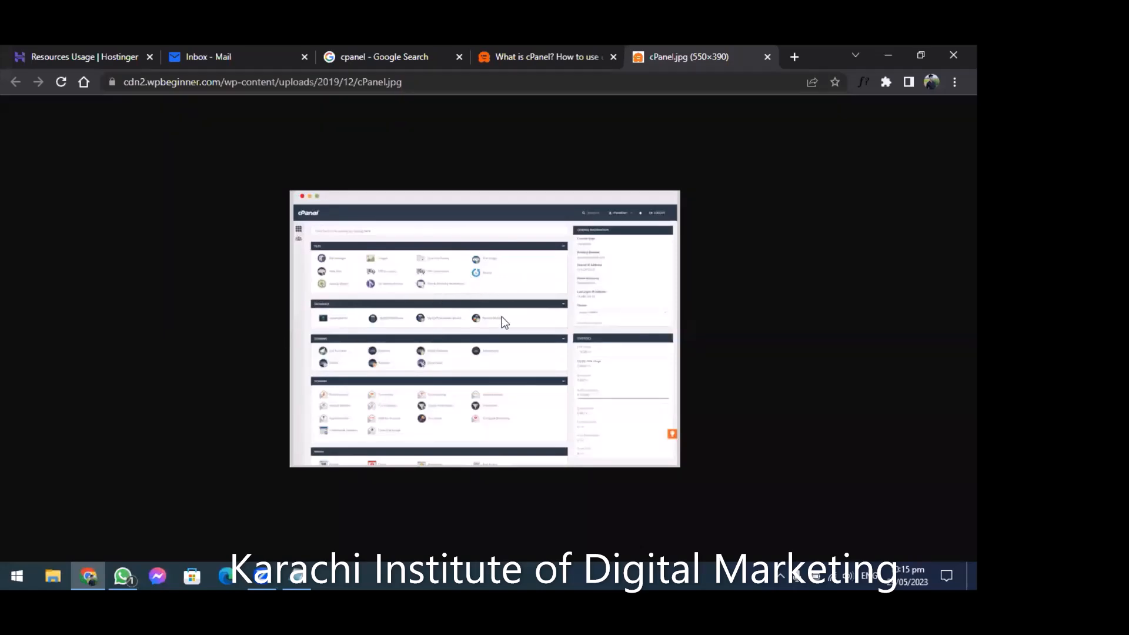
click(219, 54)
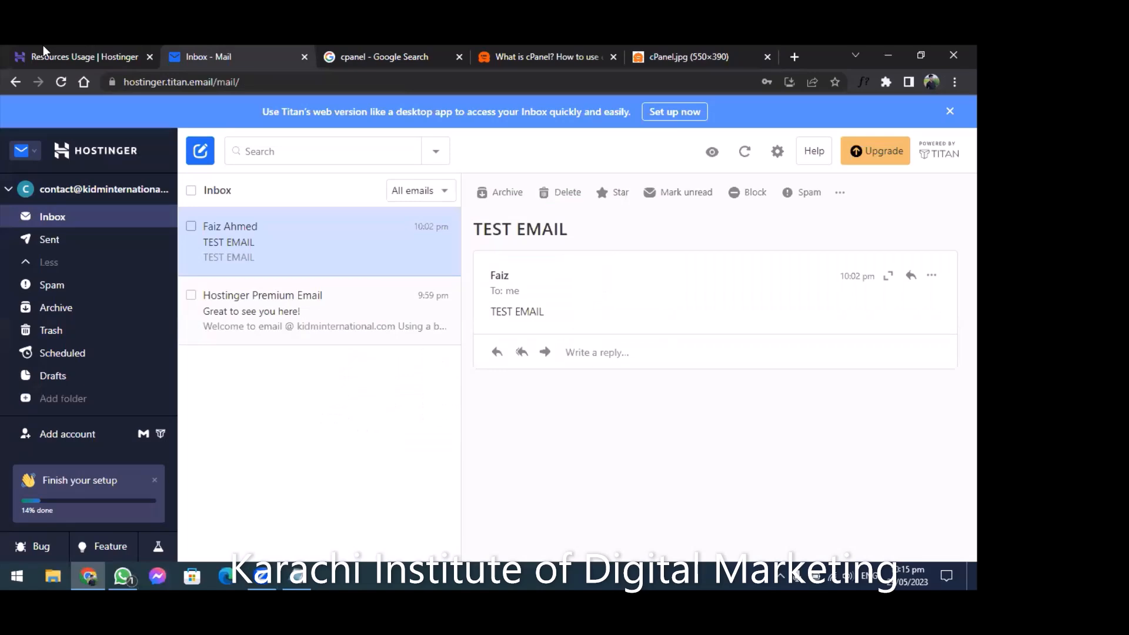
click(53, 56)
scroll(130, 401, up, 2)
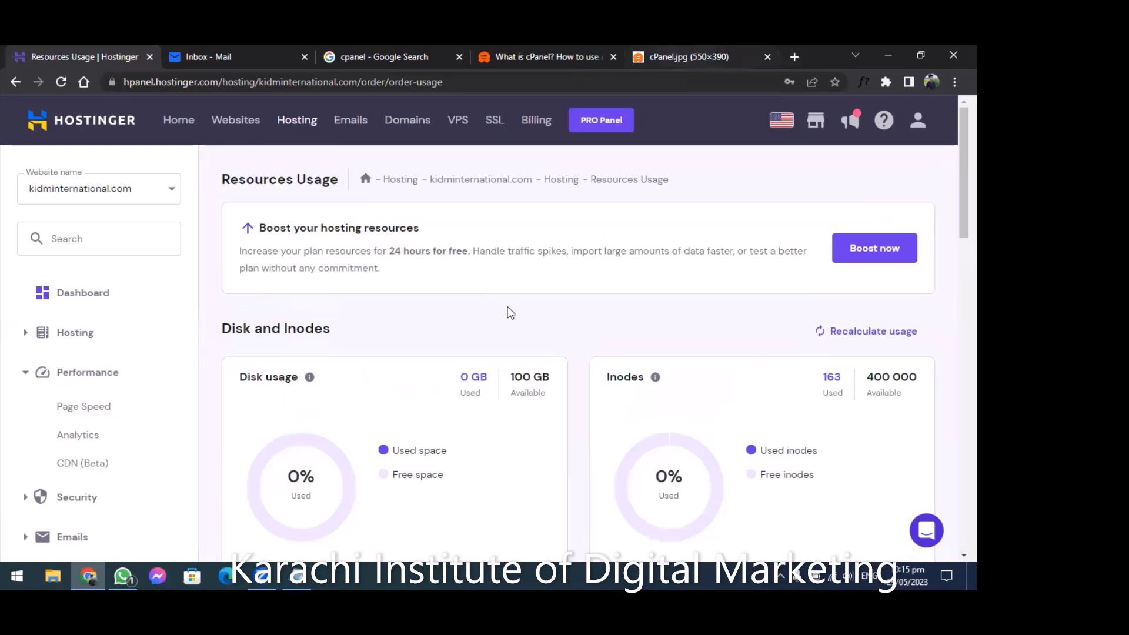
Close the cPanel.jpg tab and switch to the Titan webmail inbox
click(756, 58)
key(ctrl+w)
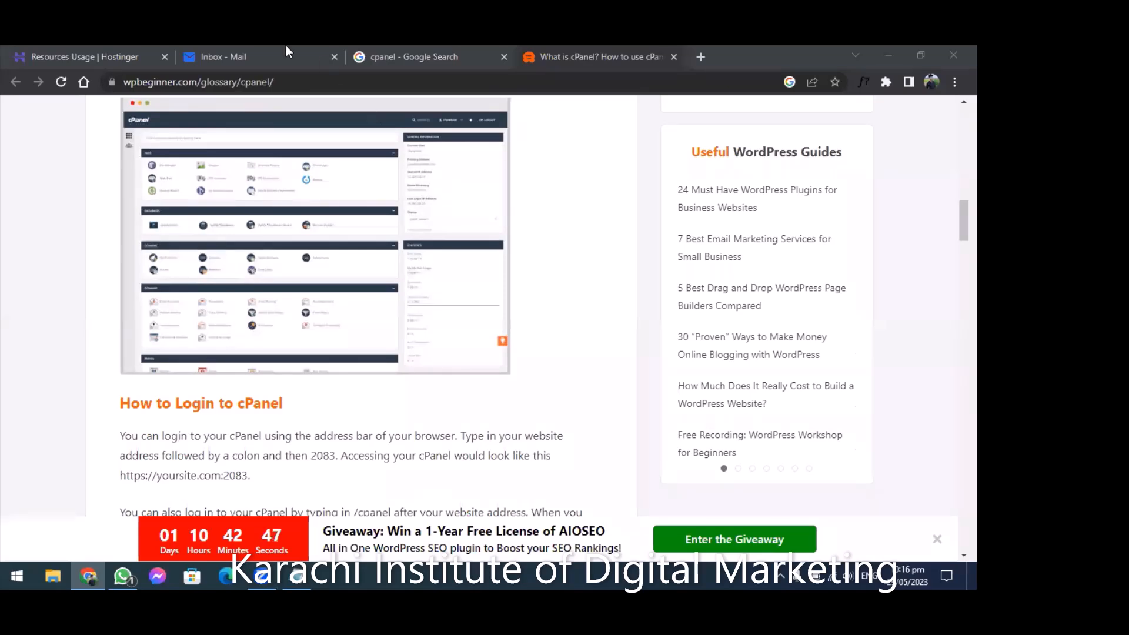
click(259, 49)
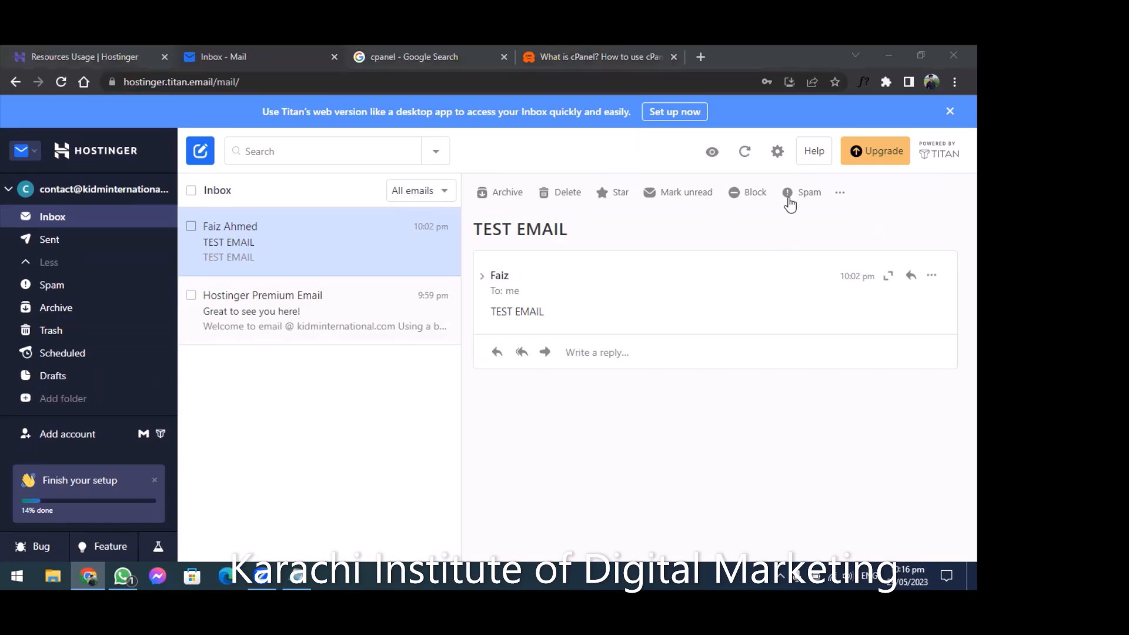
Go to Titan Preferences > Forwarding and add a 'Forward emails out' rule
click(777, 153)
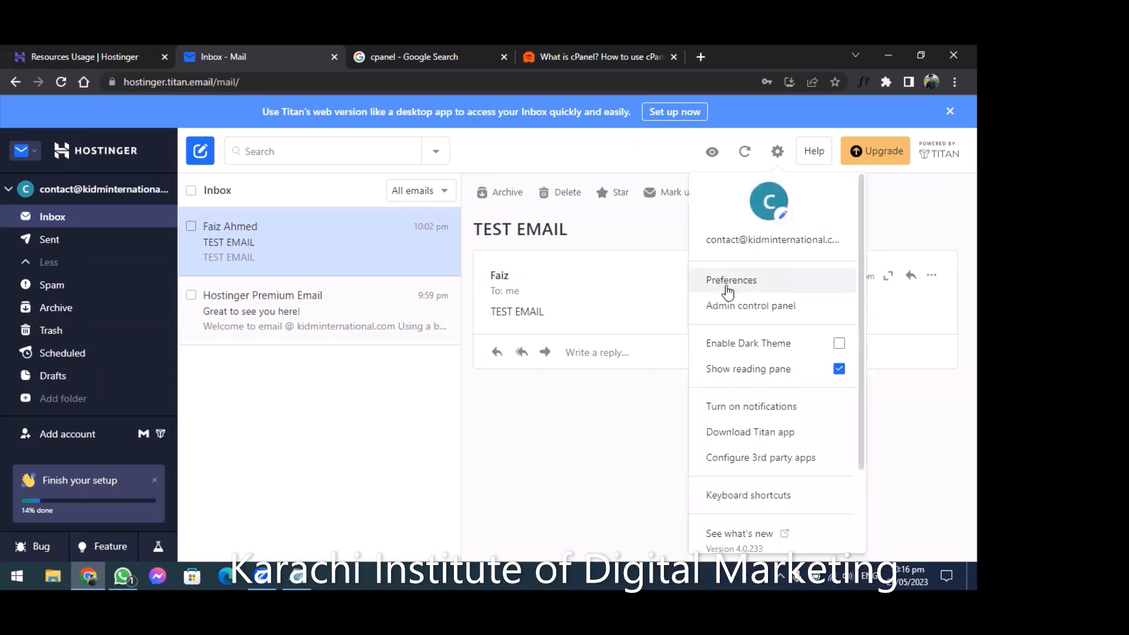
click(731, 282)
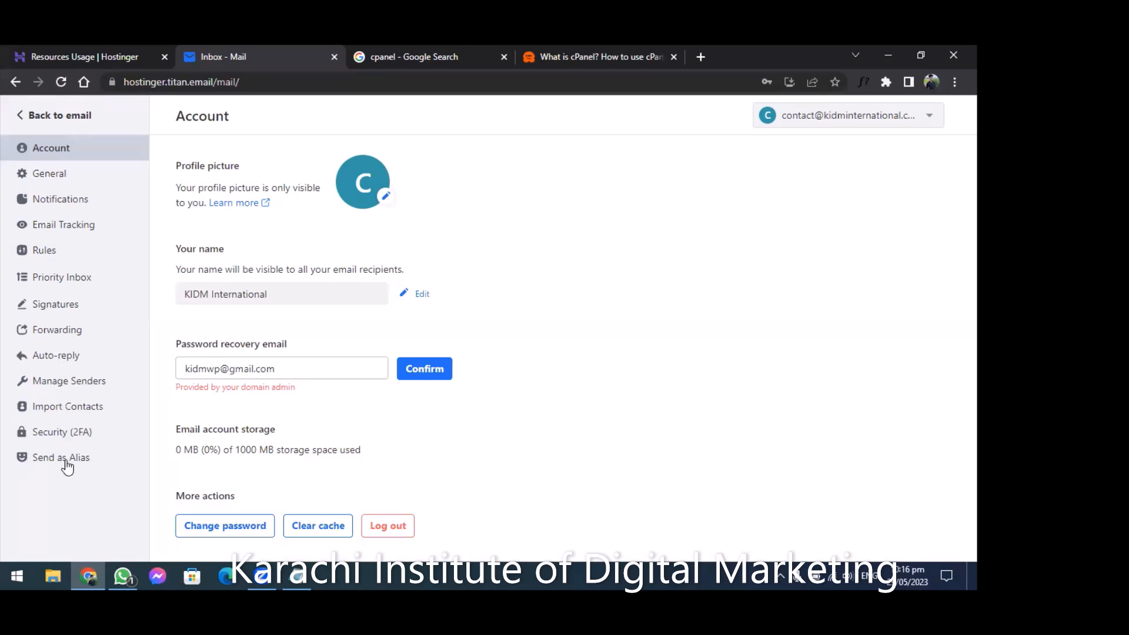
click(49, 337)
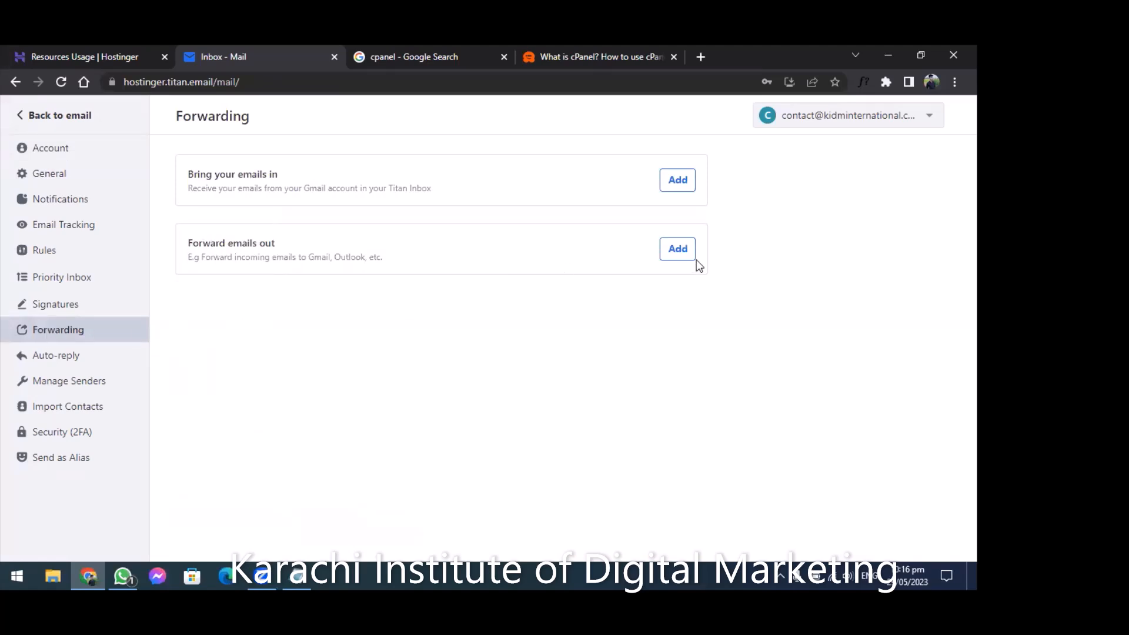
click(676, 252)
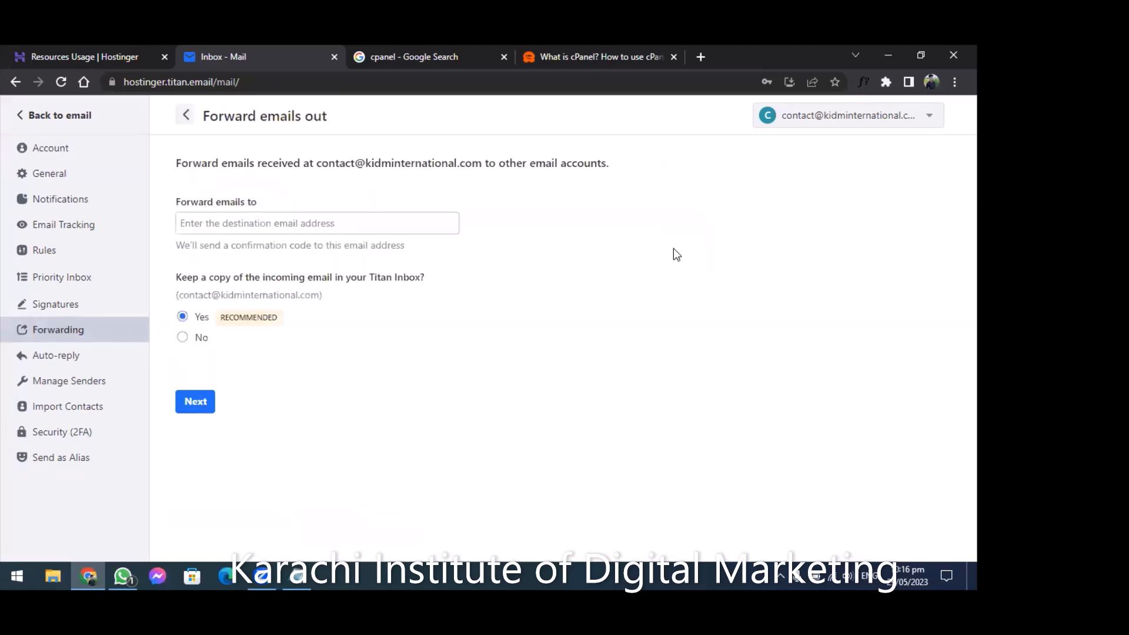
Enter the Gmail forwarding address, keep copies in Titan, and request the confirmation code
click(238, 223)
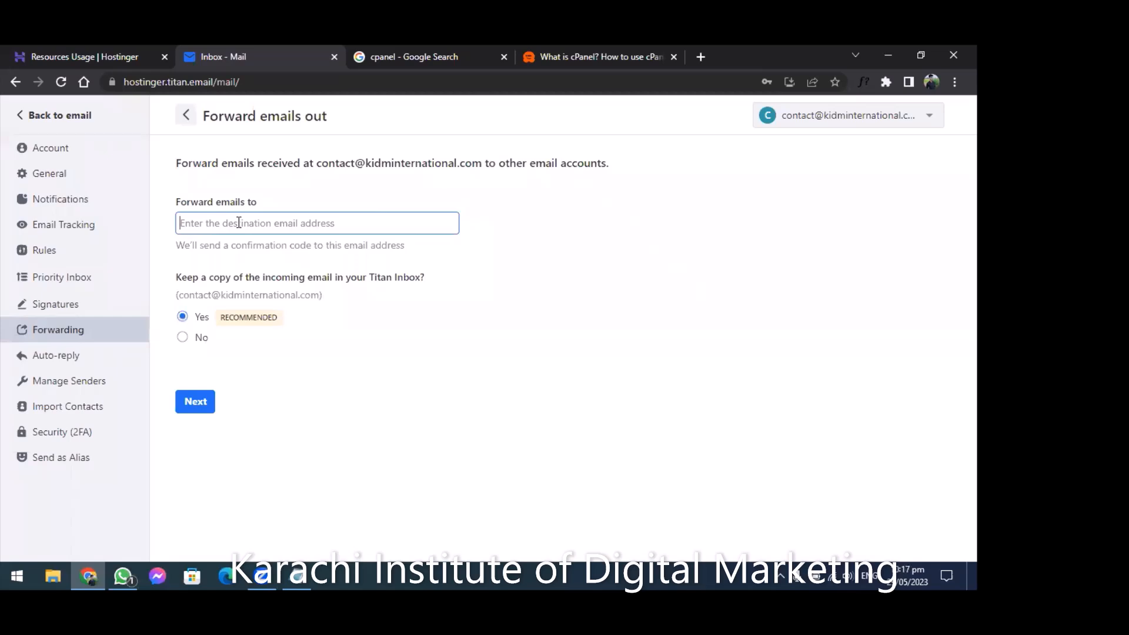
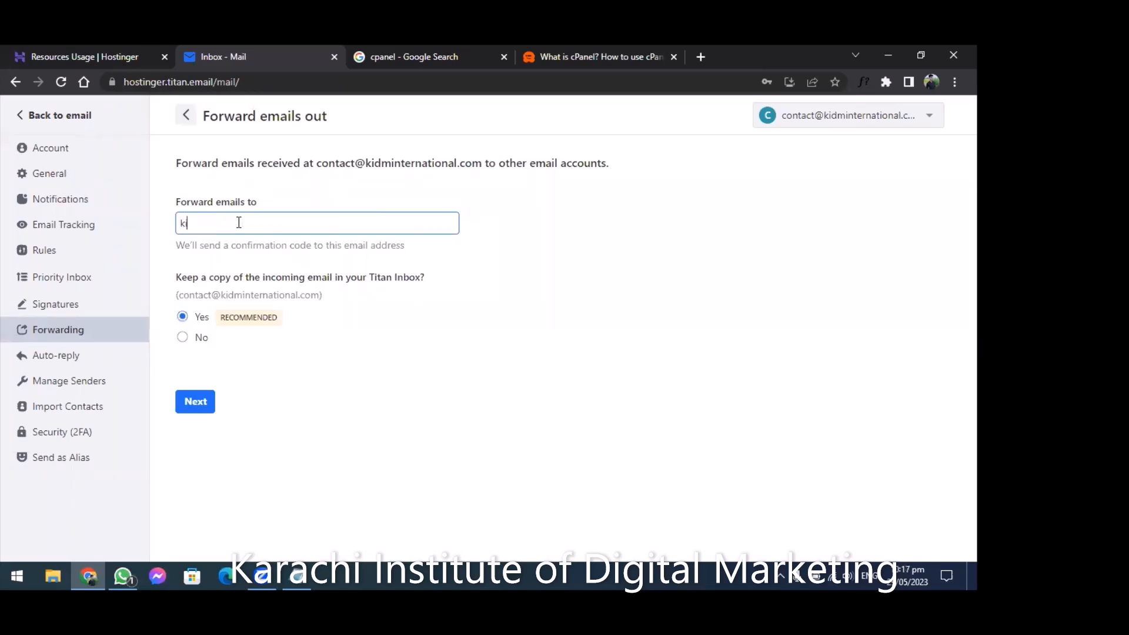
drag(180, 224, 315, 226)
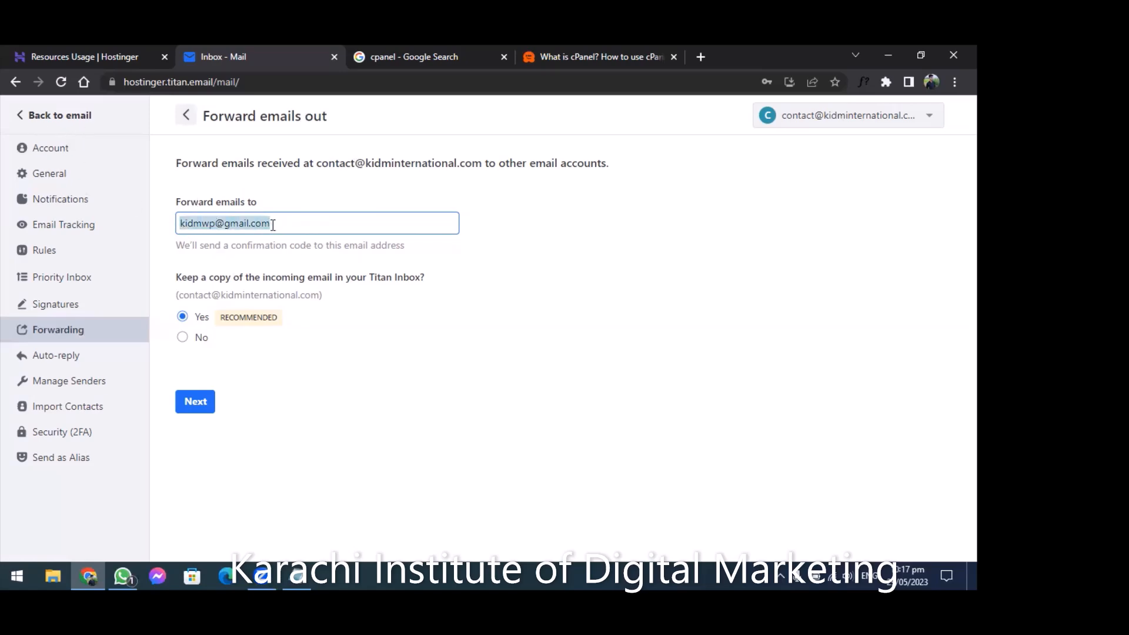
click(233, 225)
drag(226, 223, 263, 223)
click(276, 222)
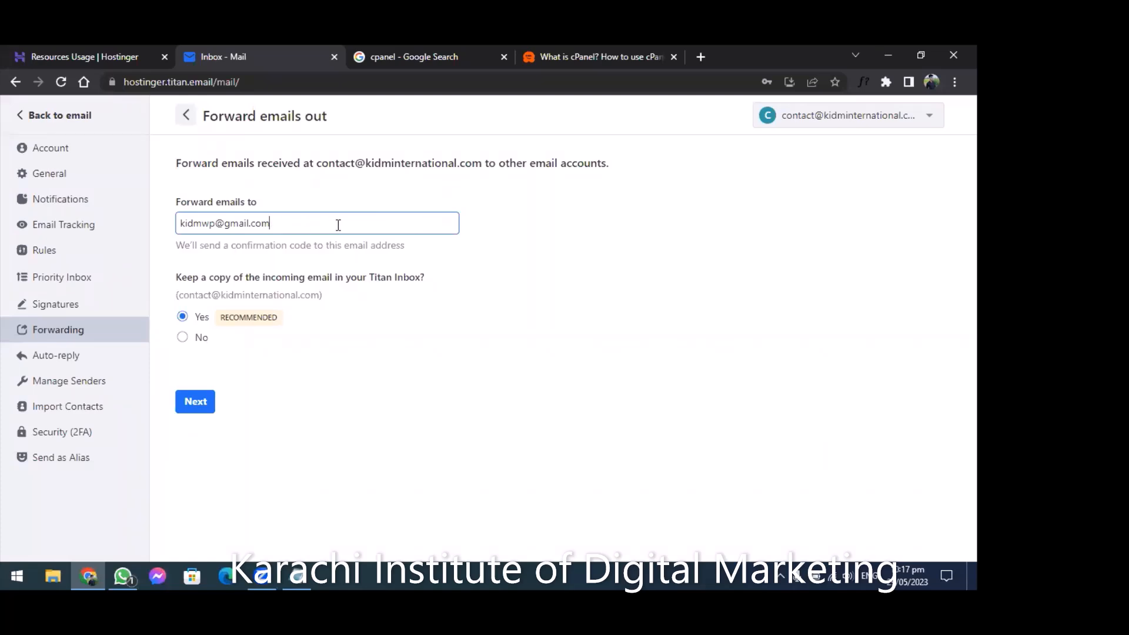
triple_click(244, 213)
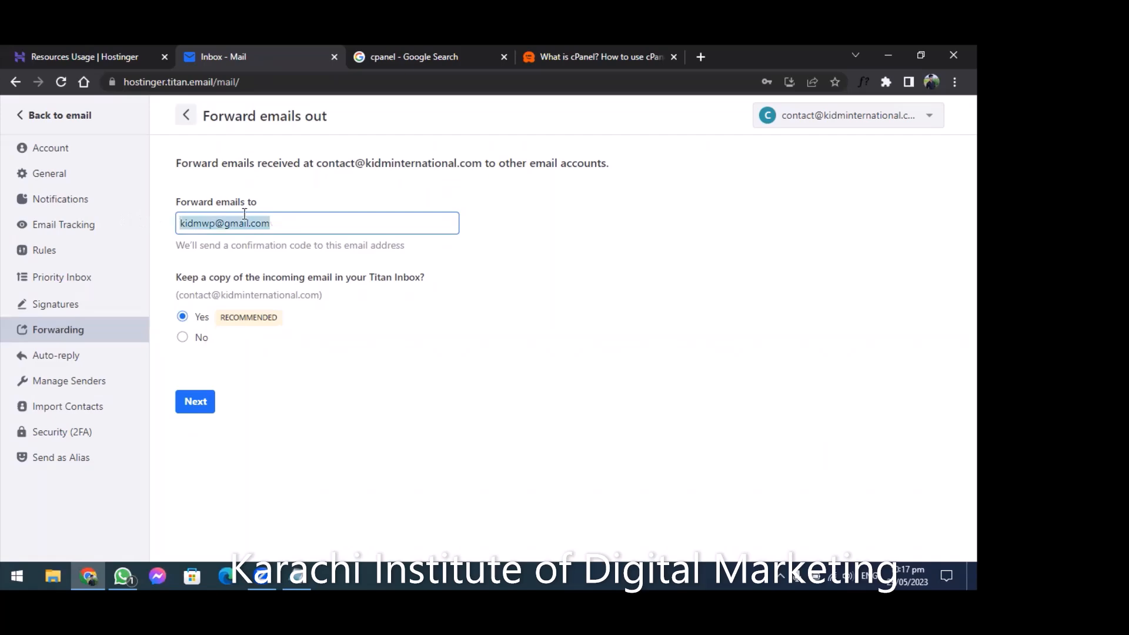
click(181, 223)
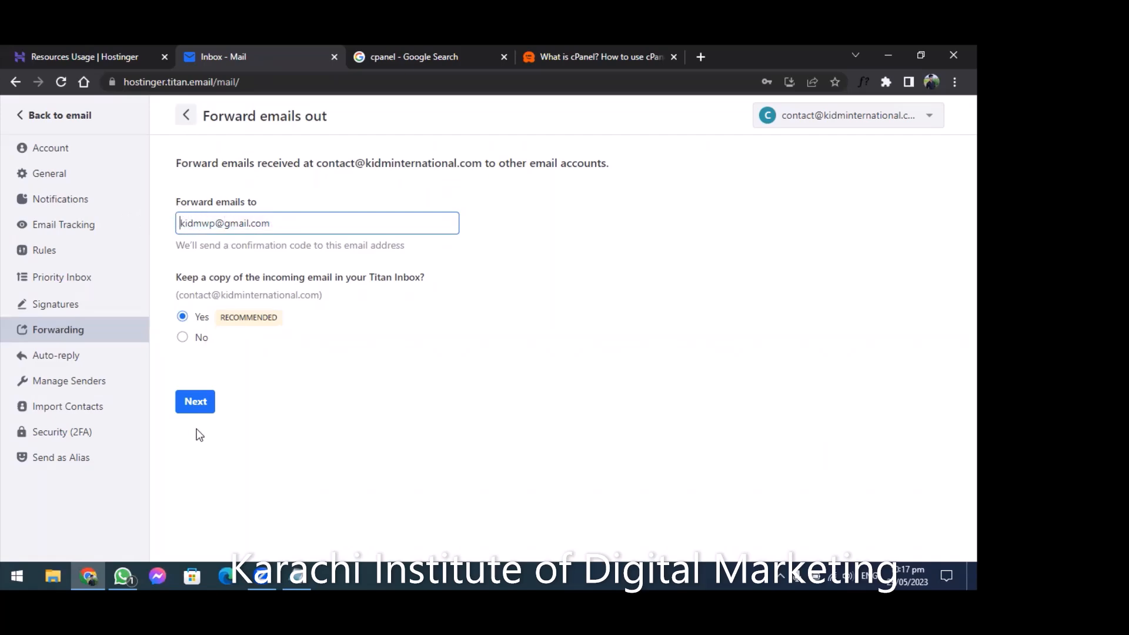
click(189, 407)
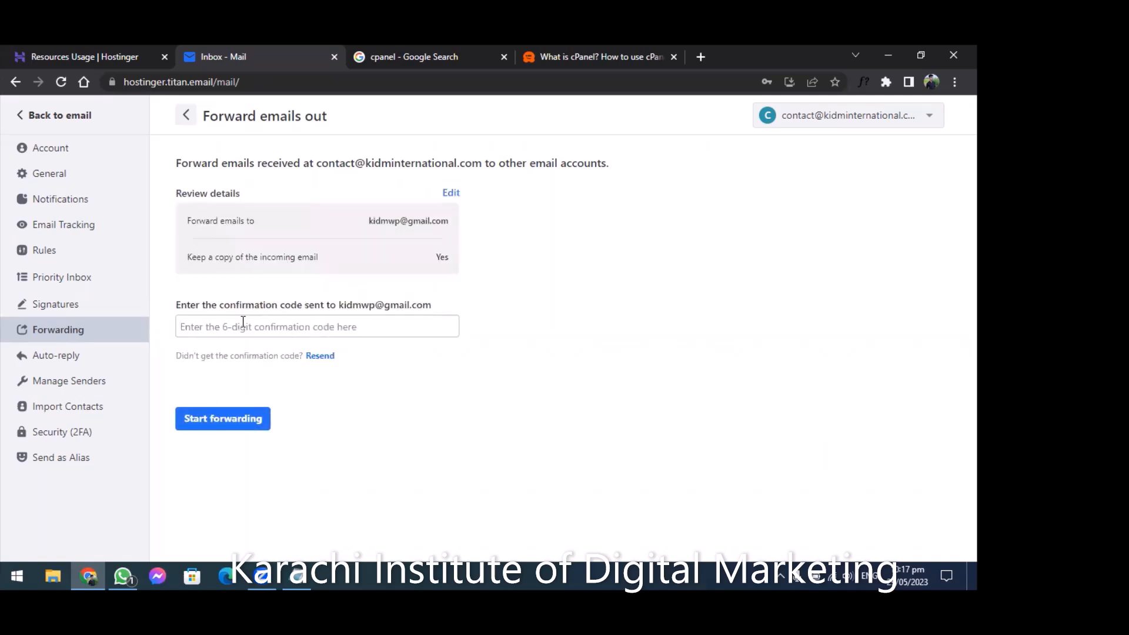
drag(340, 303, 430, 305)
Open the receiving Gmail account's inbox to find Titan's confirmation-code email, then return to Titan
click(304, 324)
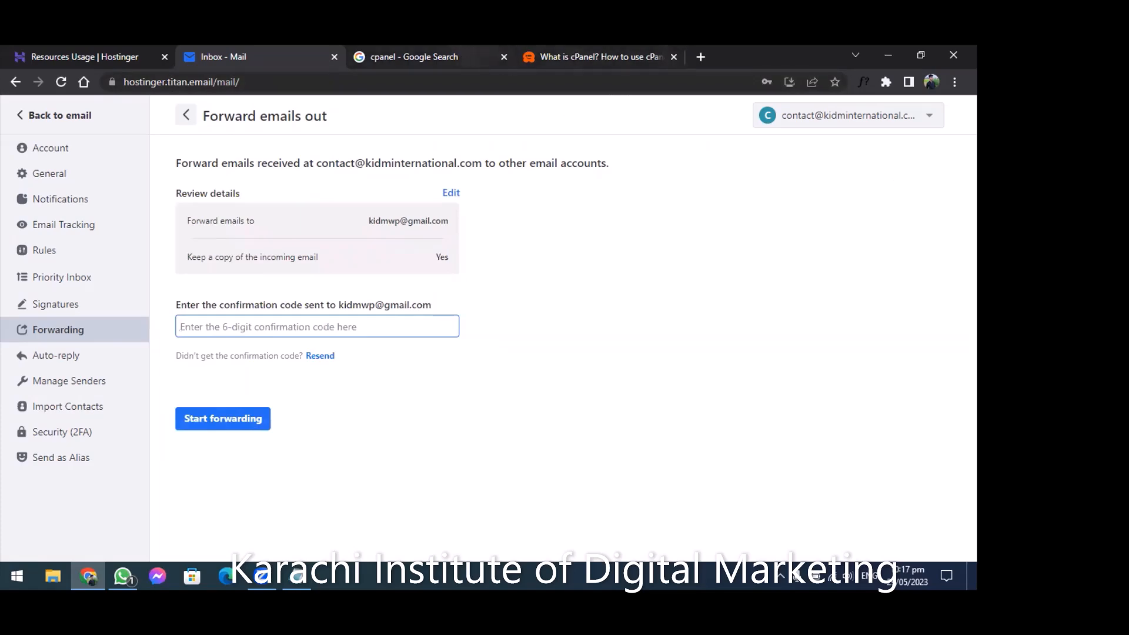
click(411, 56)
click(937, 113)
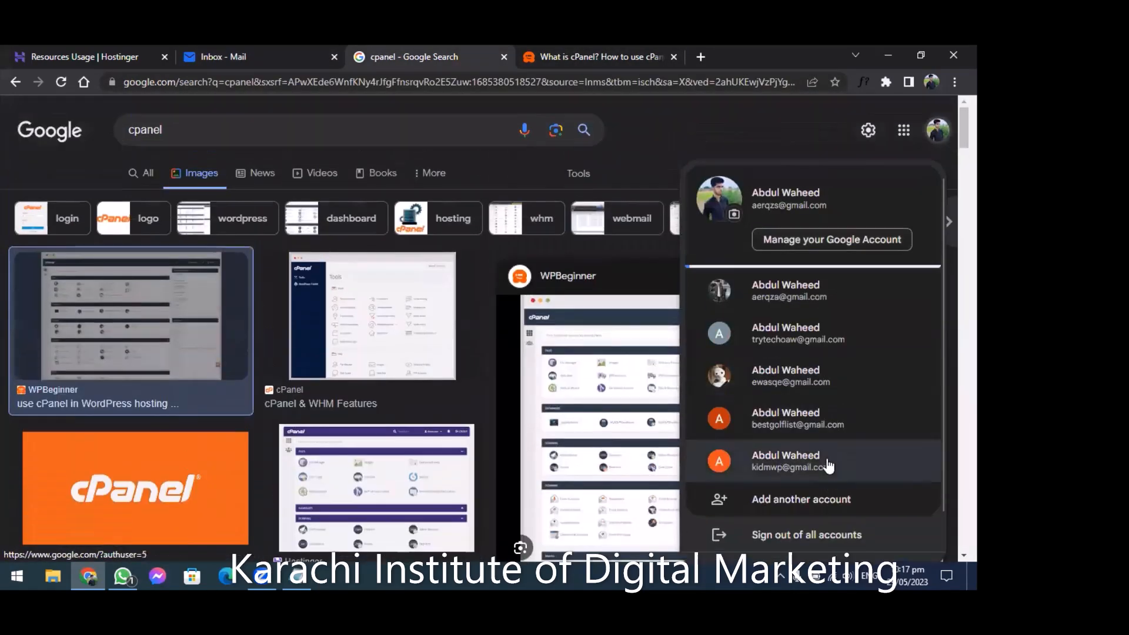
click(839, 446)
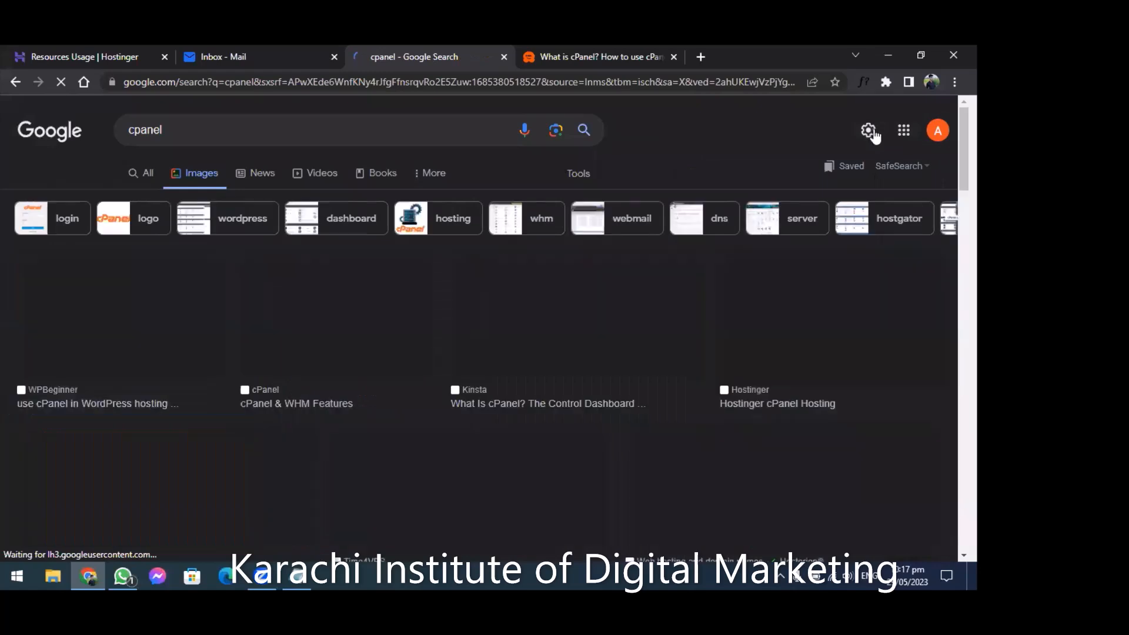
click(903, 130)
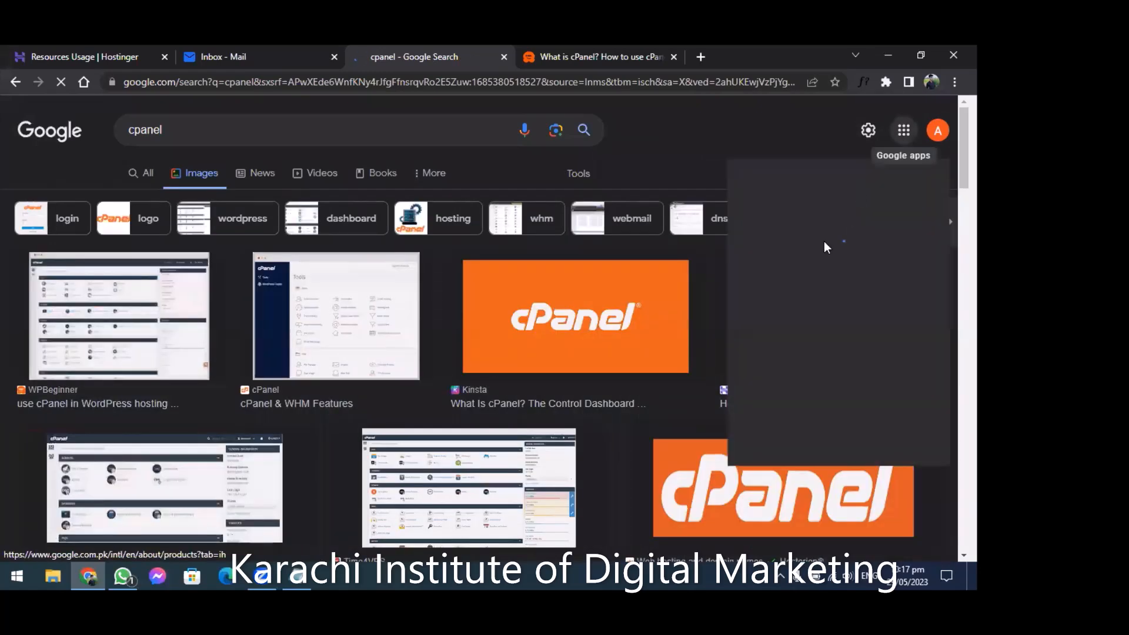
scroll(800, 257, down, 1)
click(839, 194)
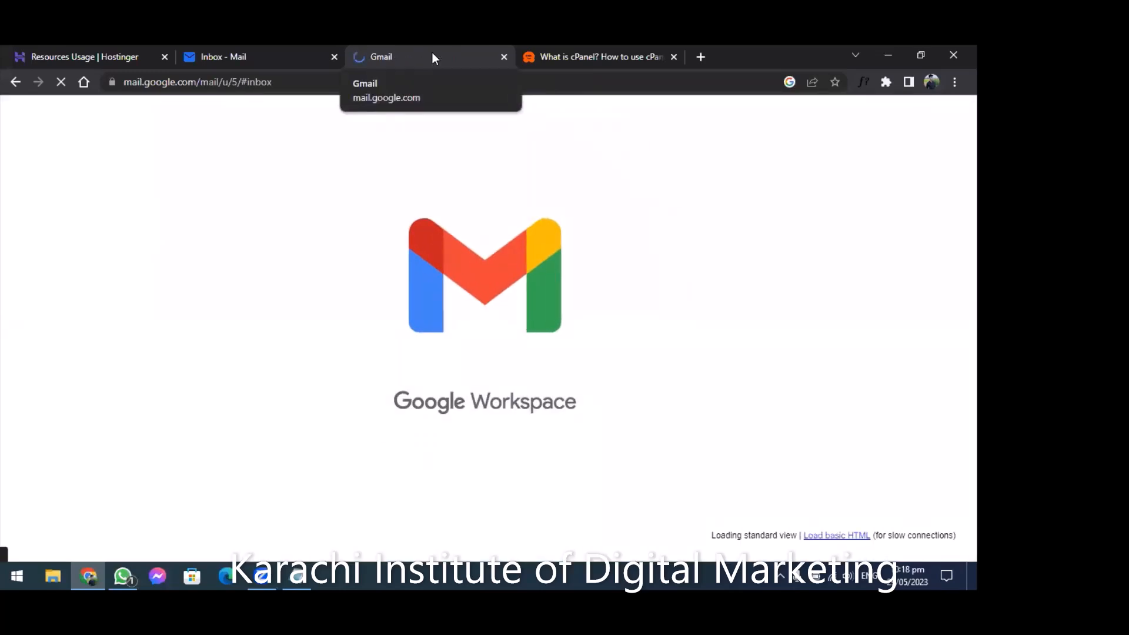
scroll(466, 391, down, 1)
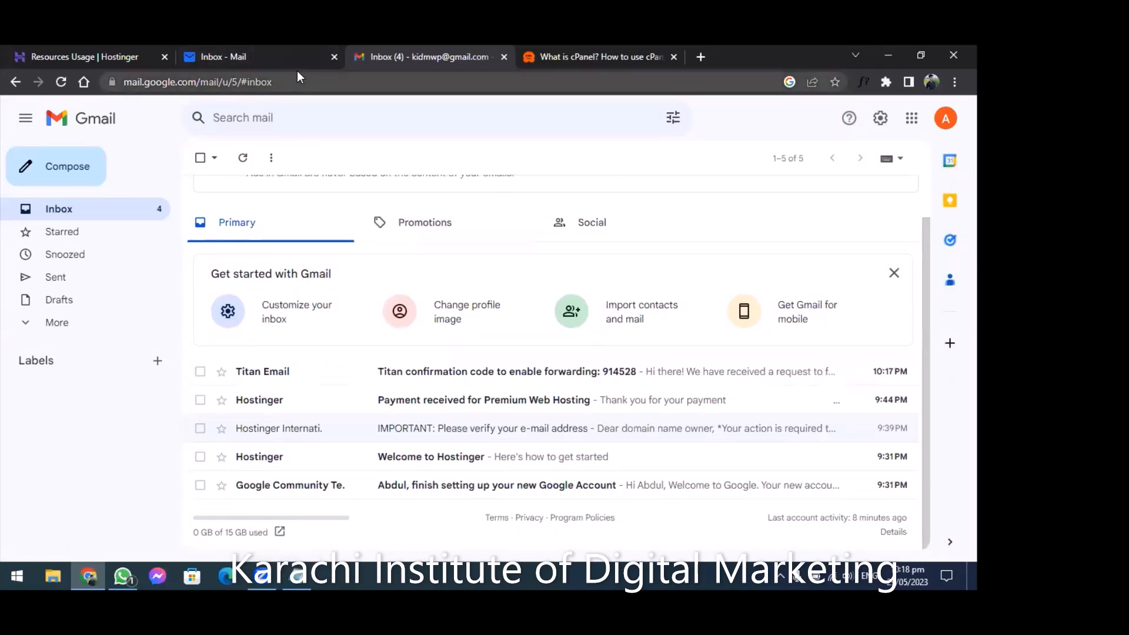
click(234, 49)
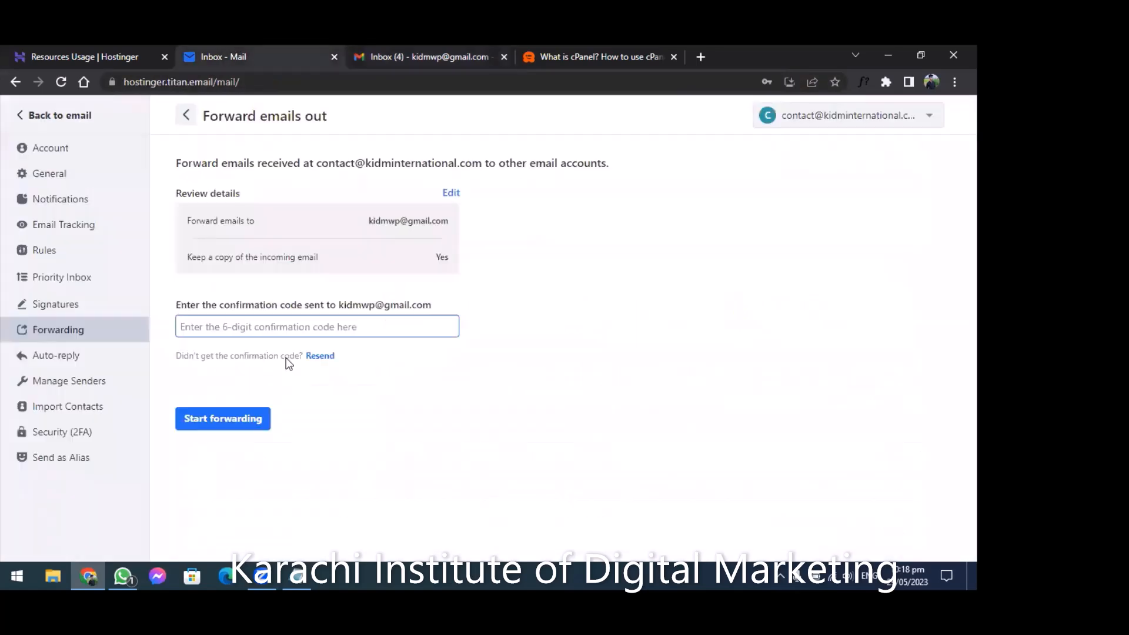
Enter the 6-digit confirmation code from Gmail and start forwarding
click(439, 47)
click(253, 56)
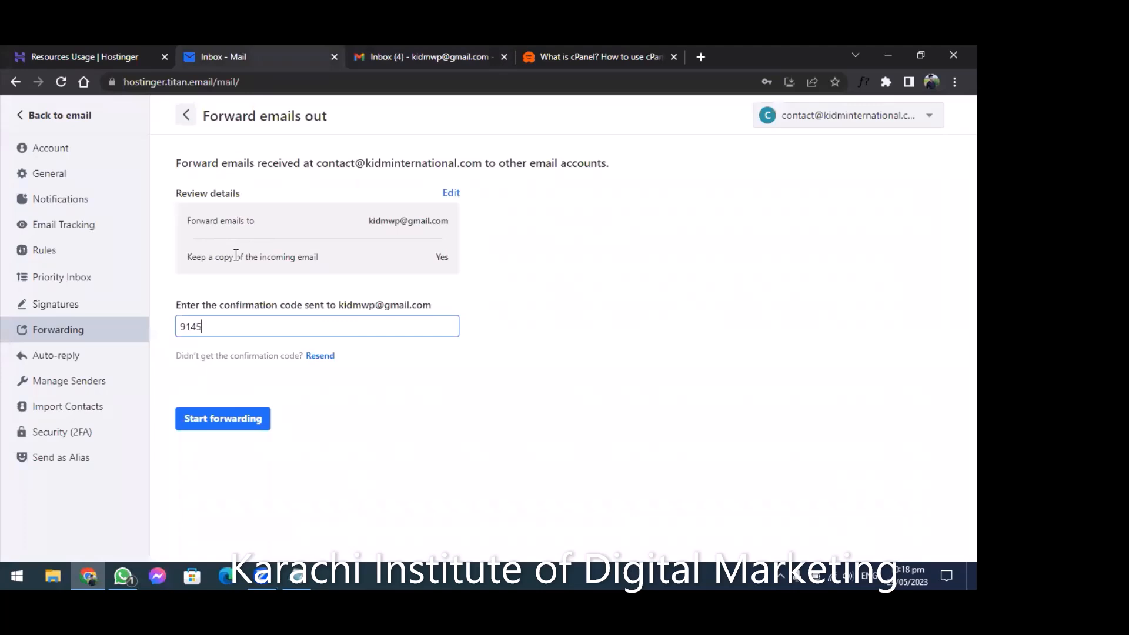
click(248, 420)
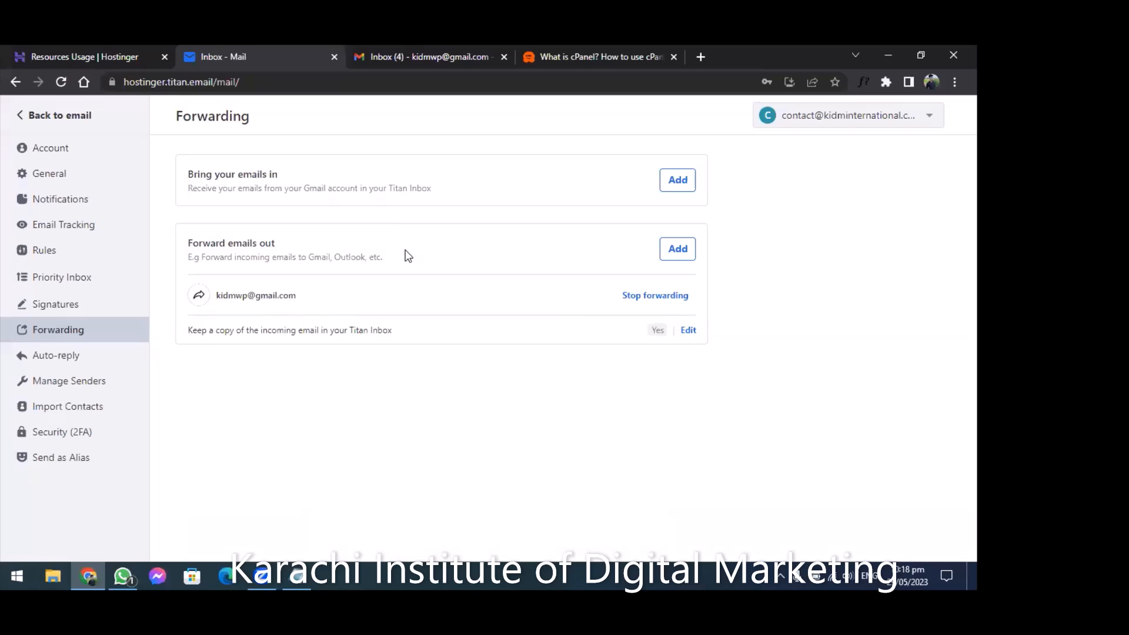
click(432, 47)
Check the Titan inbox, then use Mark all as read on the Gmail inbox
click(286, 48)
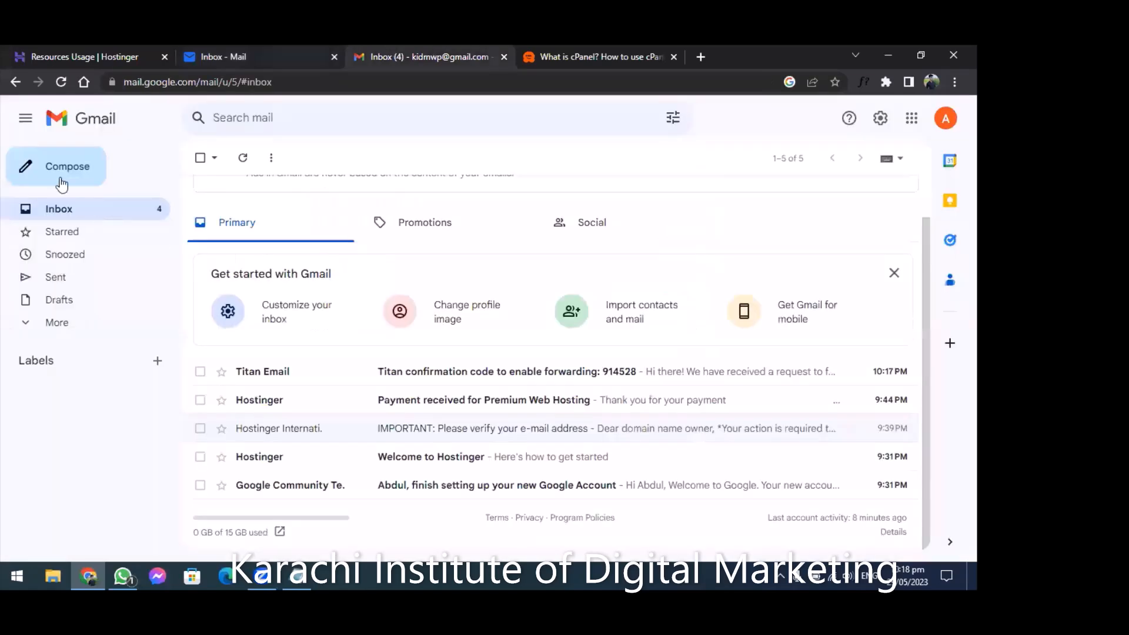
click(22, 117)
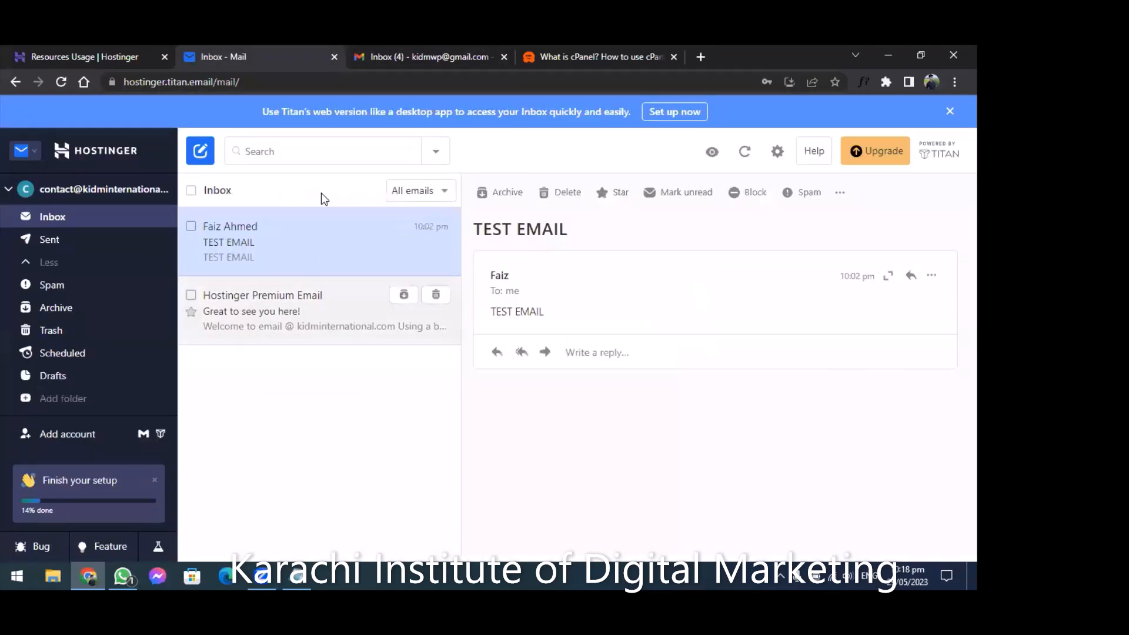
click(448, 52)
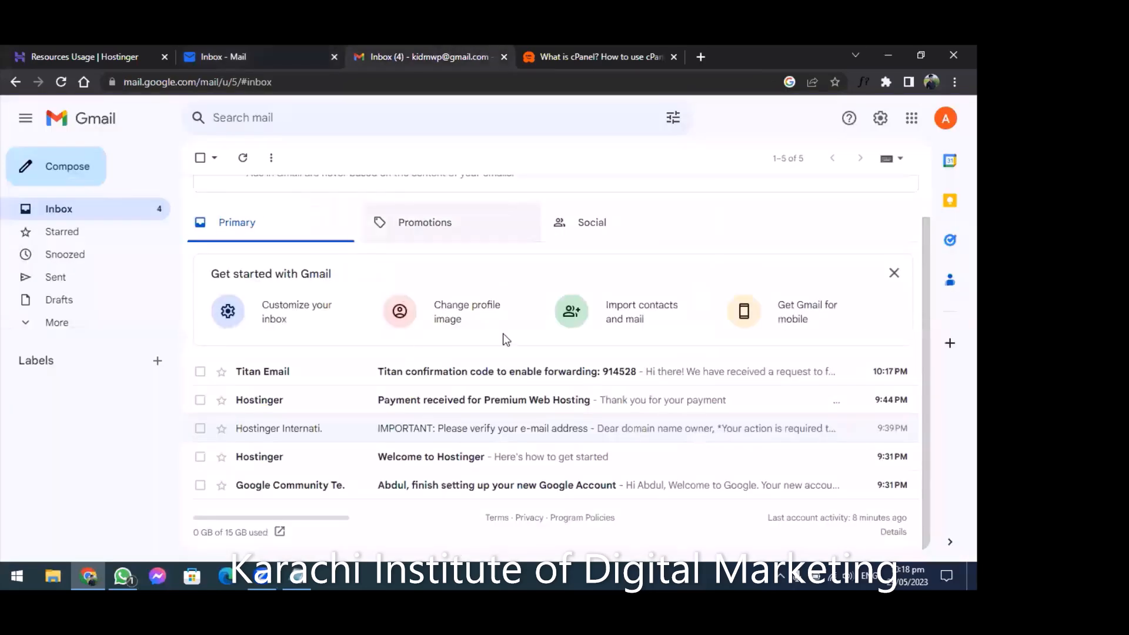
click(269, 160)
click(305, 182)
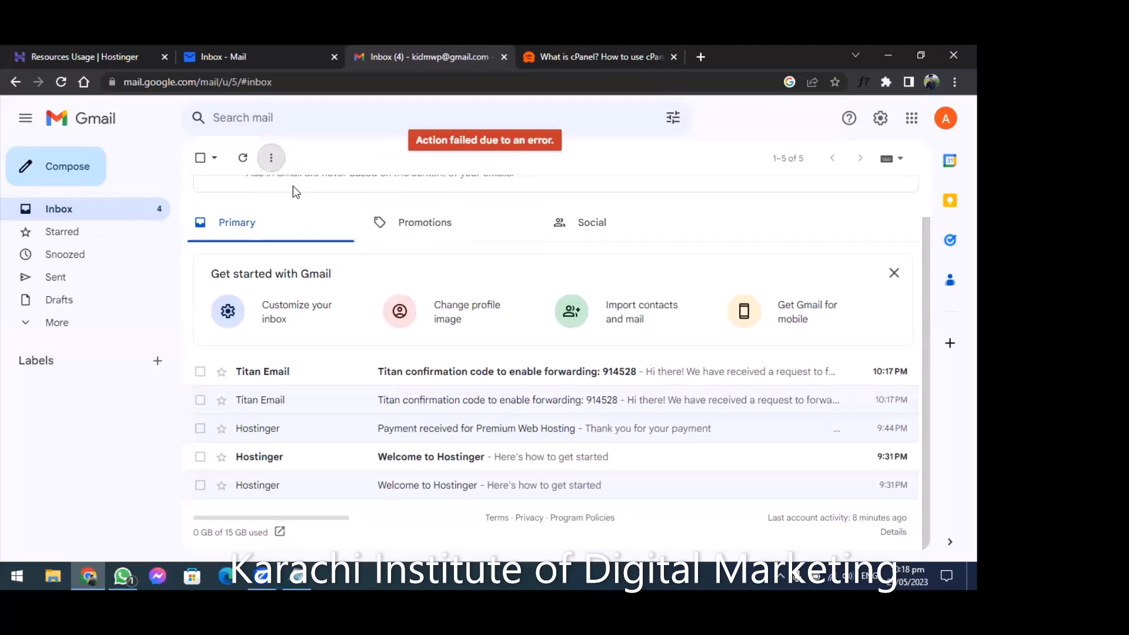
Reload Gmail and retry Mark all as read, which fails with an error
click(61, 81)
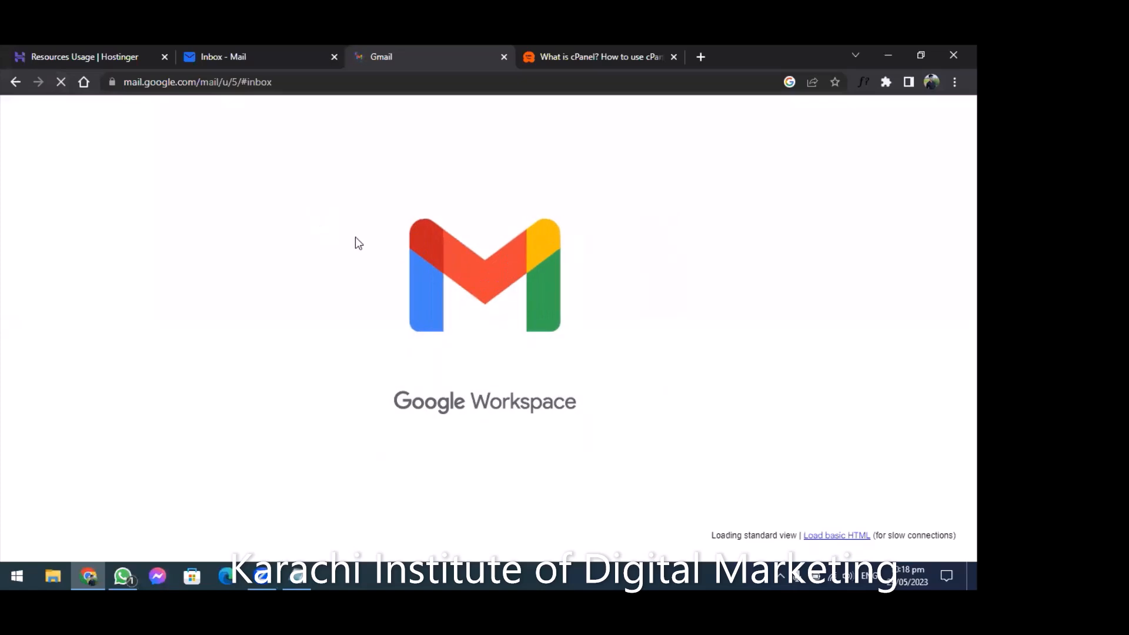
scroll(482, 376, down, 1)
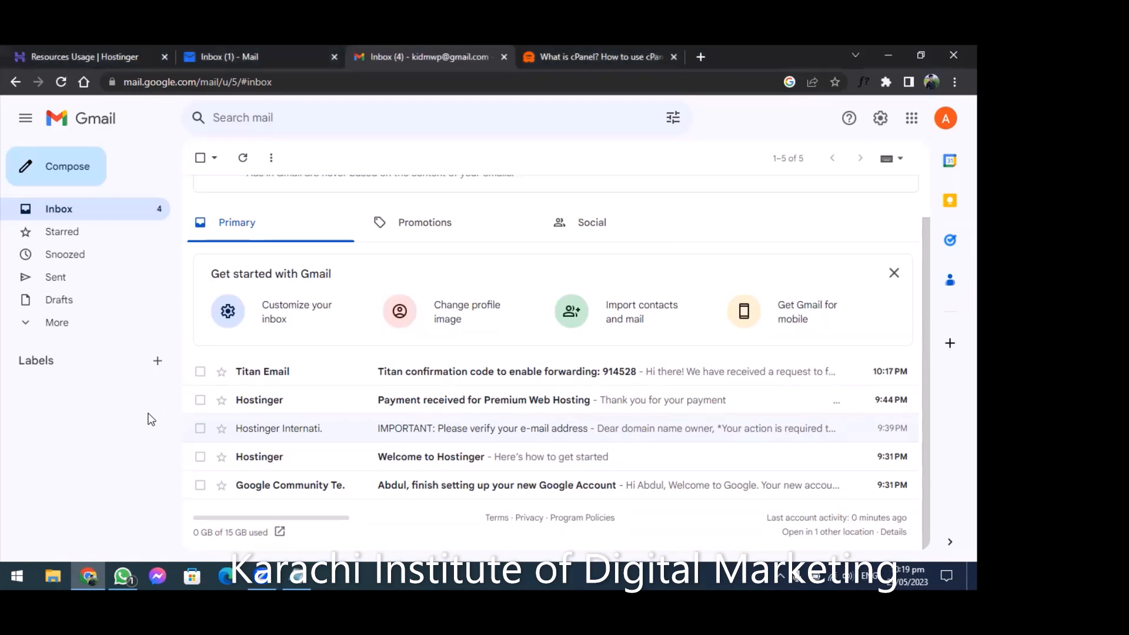
click(271, 157)
click(303, 179)
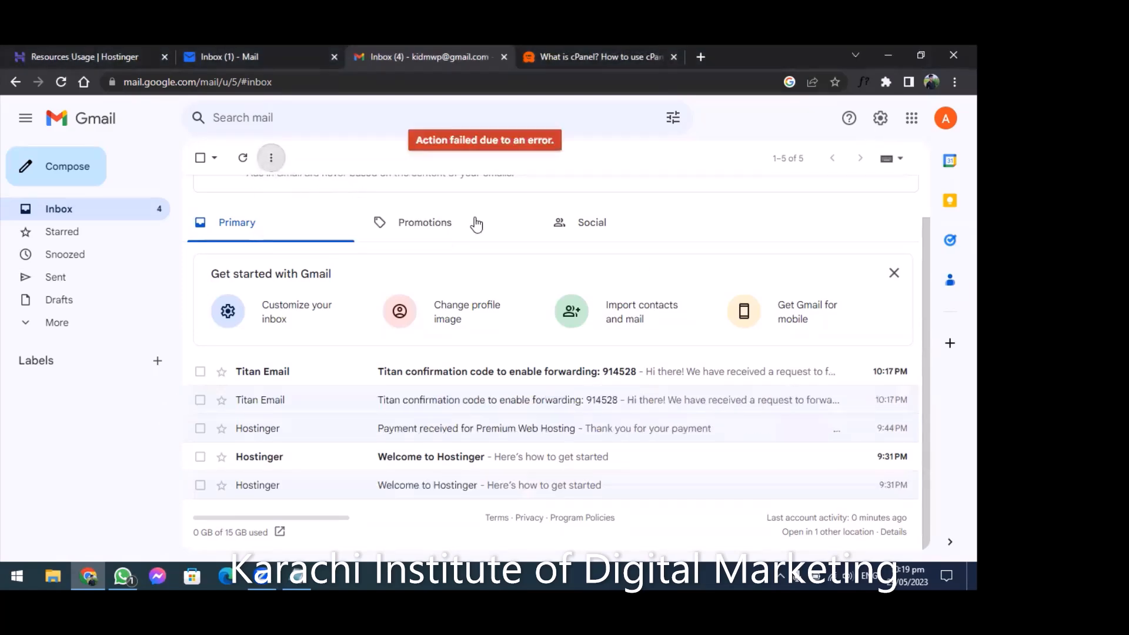